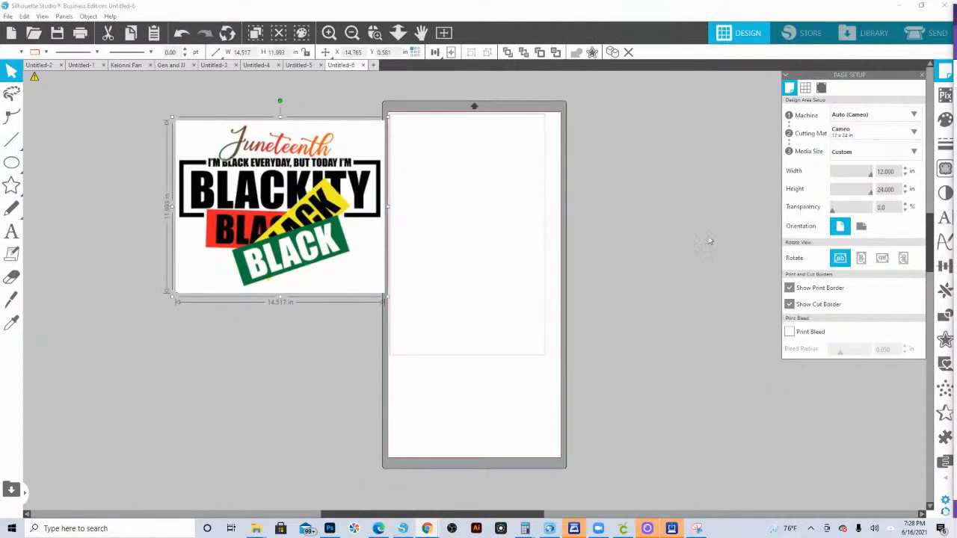
Move the Juneteenth reference image clear of the cutting mat
left_click_drag(317, 211, 265, 196)
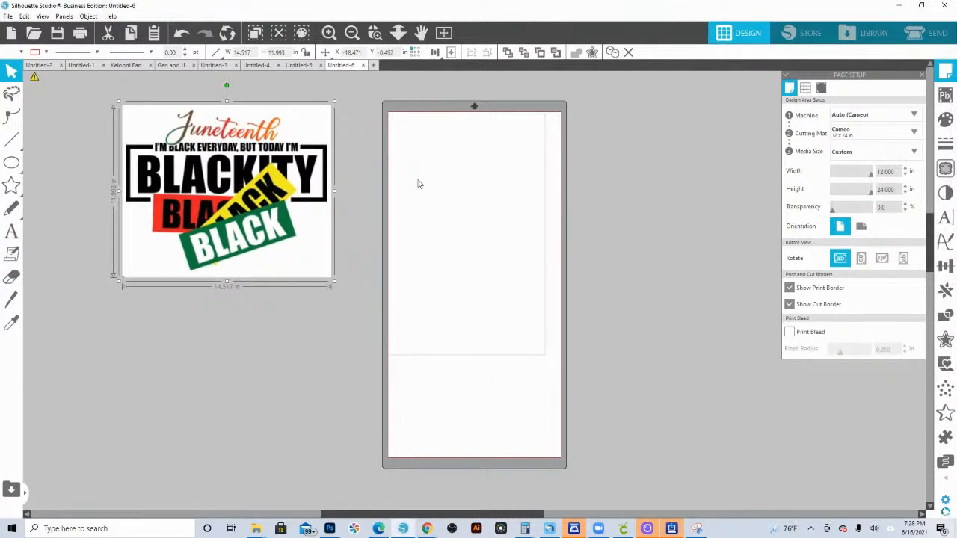
Draw a rectangle about 1.18 × 1.32 in on the empty side of the mat, opposite the reference image, and fill it light gray
mouse_move(22, 192)
mouse_move(17, 163)
left_click(947, 123)
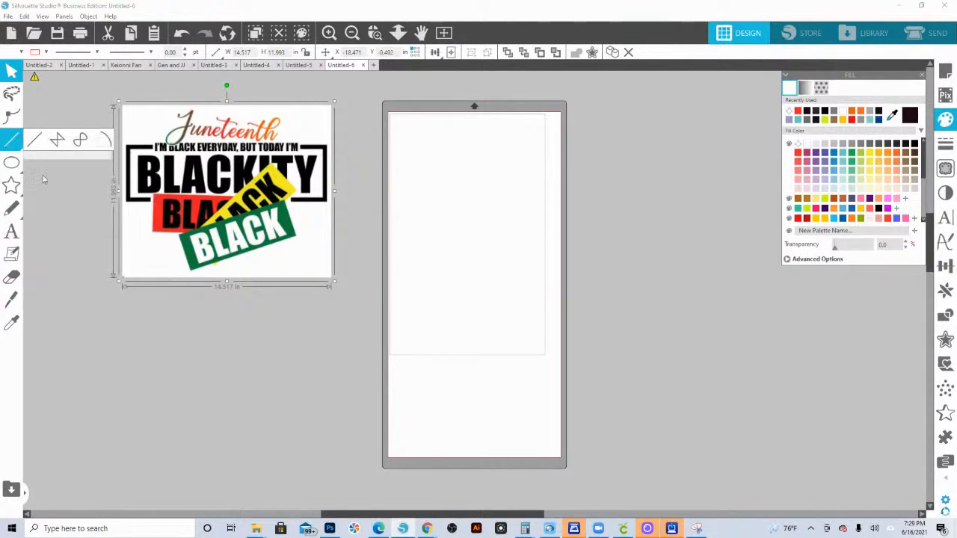
mouse_move(11, 161)
left_click(31, 161)
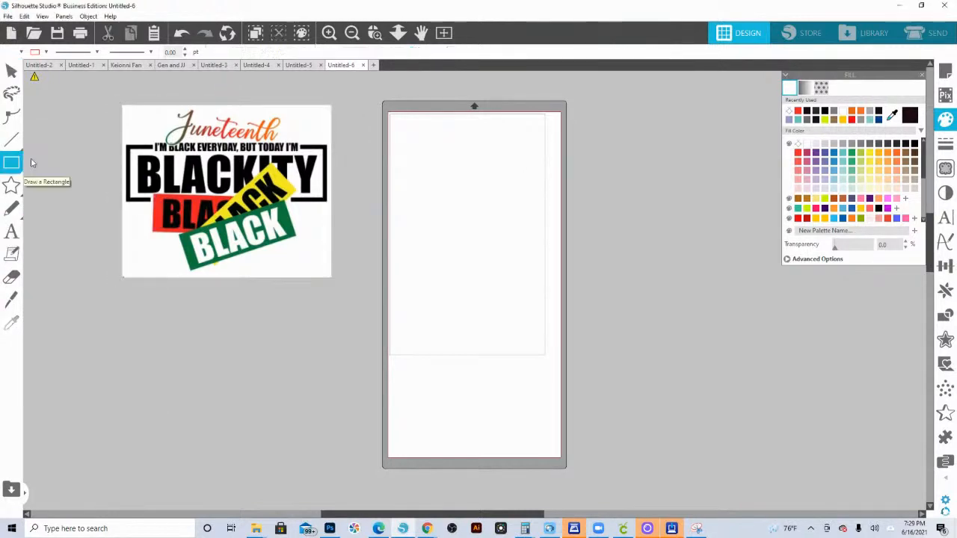
left_click_drag(638, 133, 656, 155)
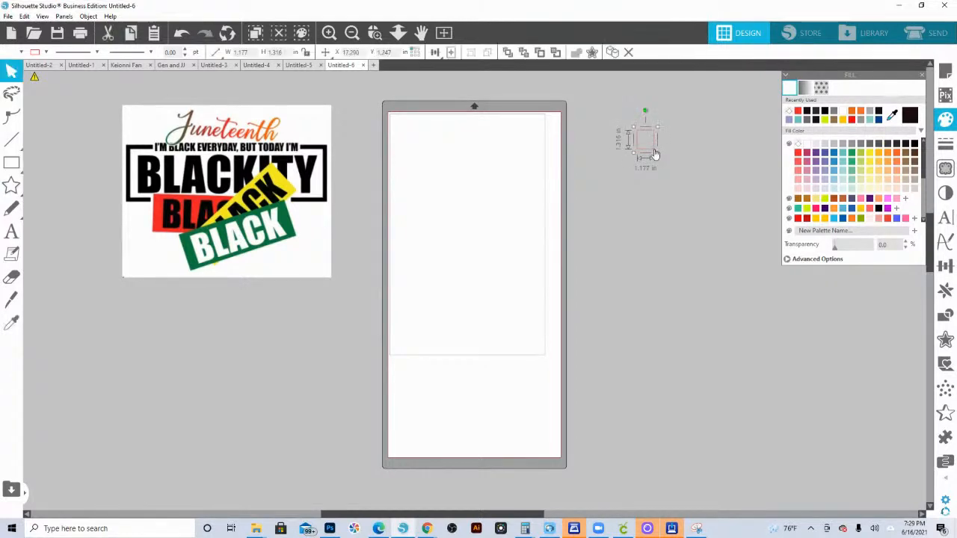
left_click(816, 149)
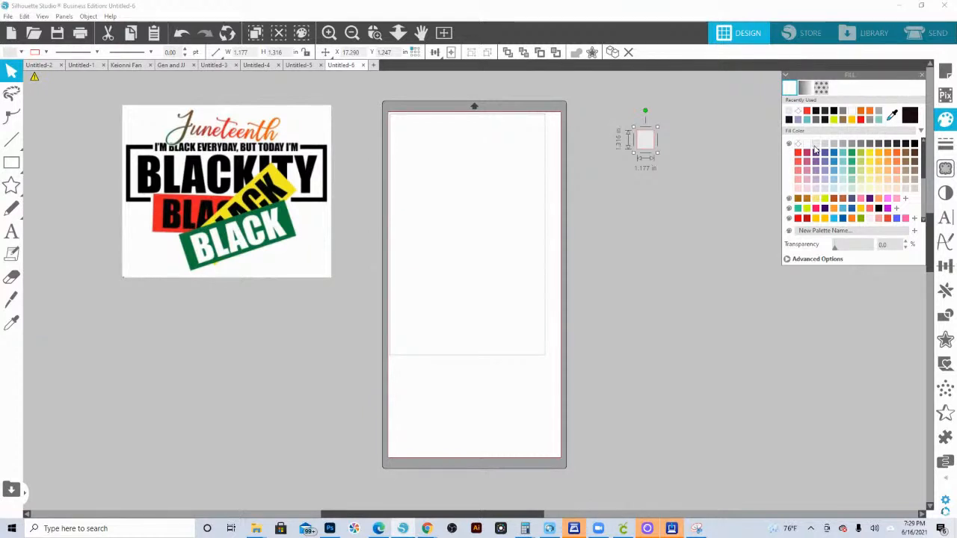
key("Down")
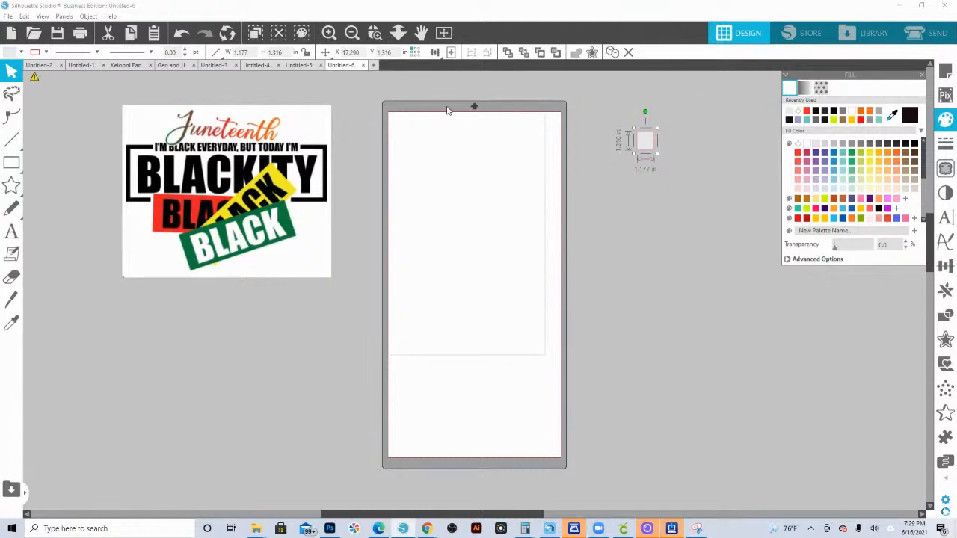
left_click_drag(646, 142, 596, 119)
key("Delete")
left_click(649, 148)
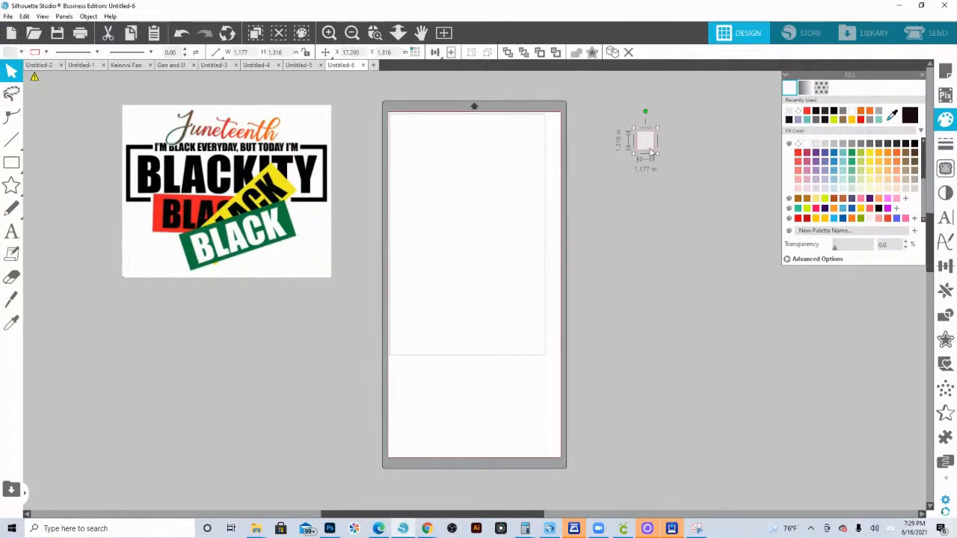
Duplicate the light gray rectangle downward twice to start a vertical column of swatches
key("i")
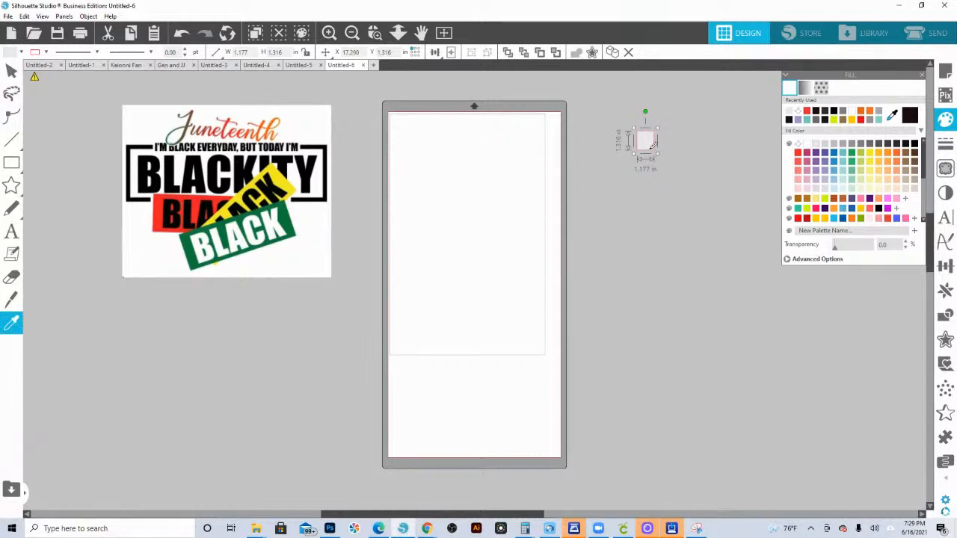
key("ctrl+Down")
key("ctrl+Down")
key("ctrl+Right")
key("ctrl+Right")
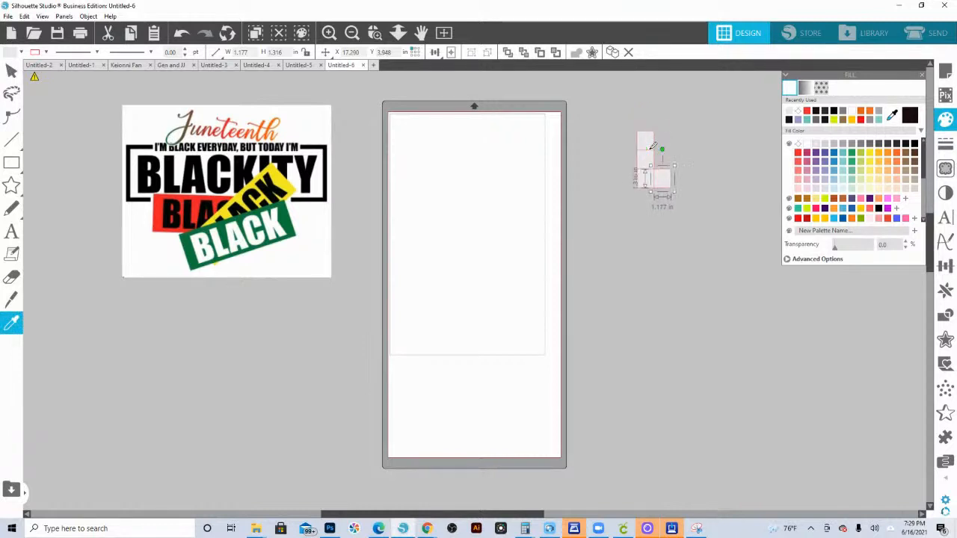
key("ctrl+Right")
key("v")
left_click(724, 226)
left_click_drag(670, 194, 661, 183)
key("Delete")
Extend the column to five rectangles, filling the uppermost one black and the second one white
left_click(651, 187)
key("ctrl+Down")
left_click(647, 142)
left_click(914, 144)
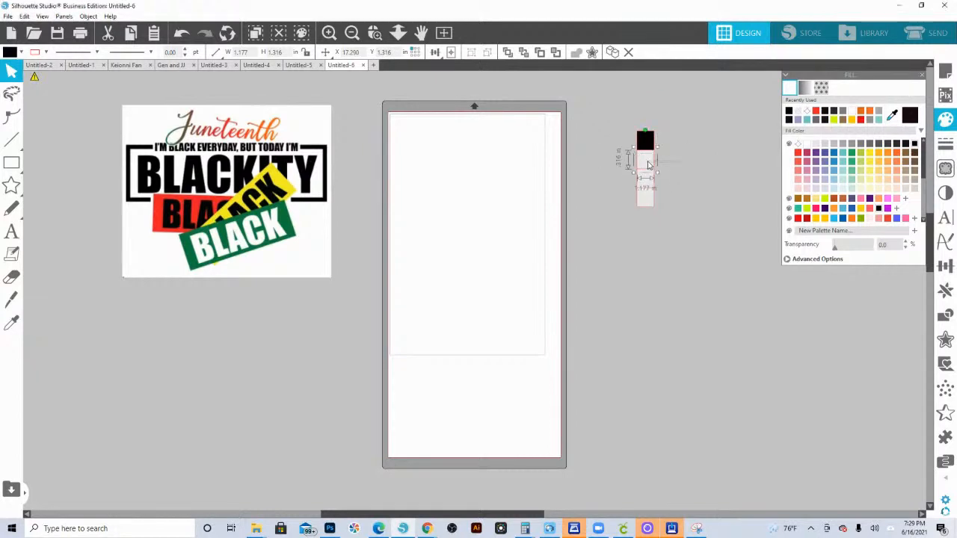
left_click(647, 208)
key("ctrl+Down")
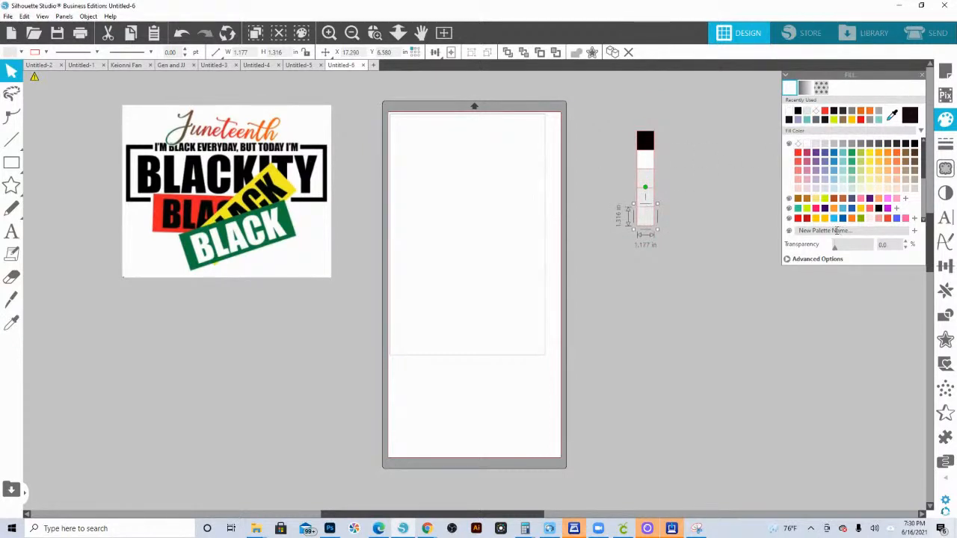
Fill the third rectangle of the column deep red and the fourth one dark green from the saved color palettes
left_click(649, 177)
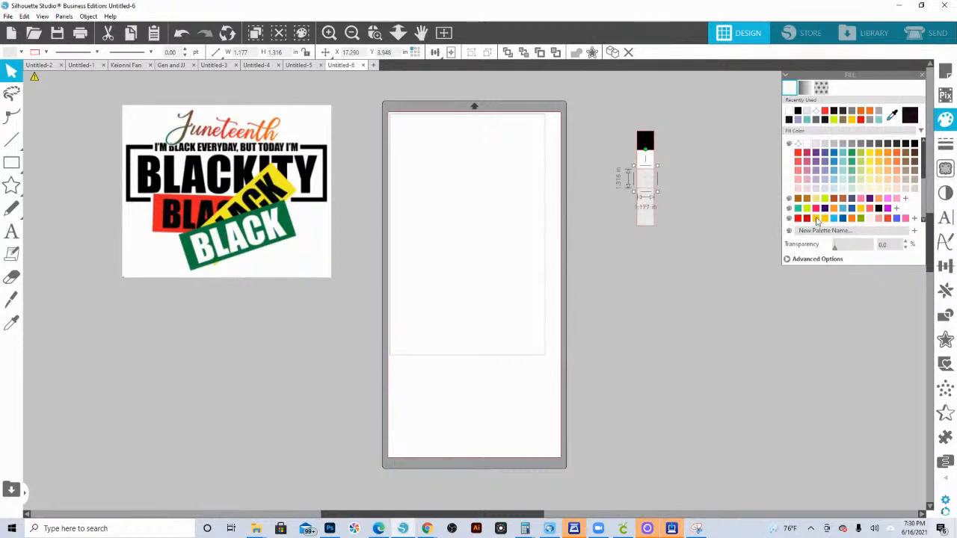
left_click(798, 218)
left_click(647, 205)
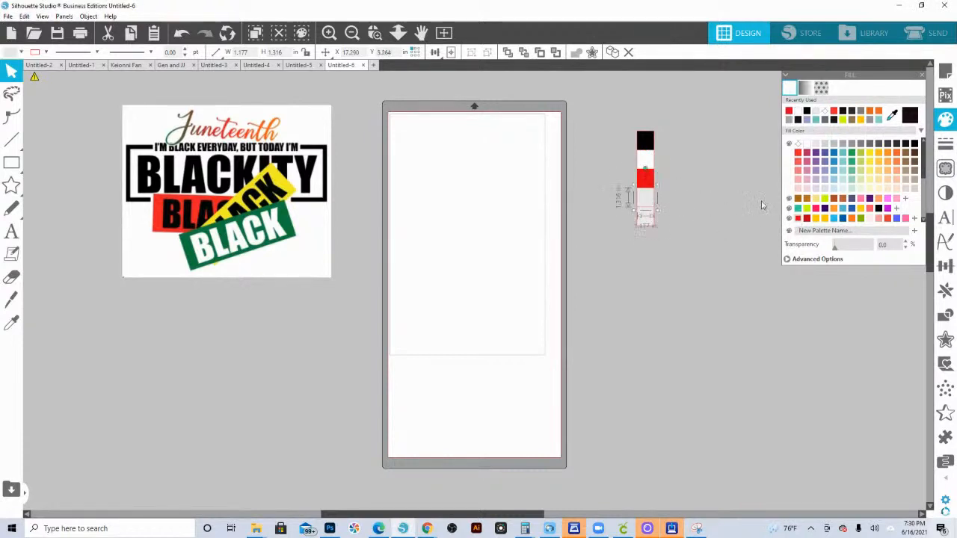
scroll(829, 213, "down", 4)
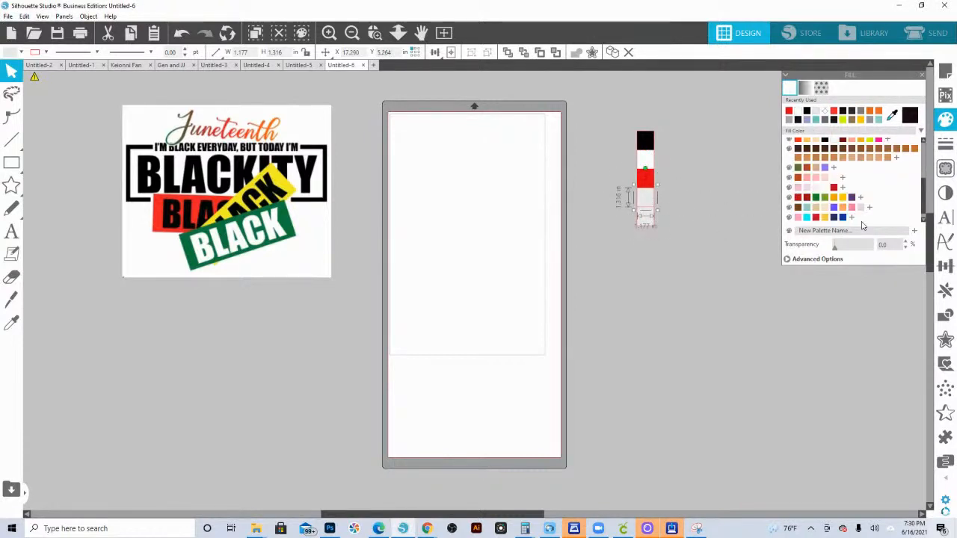
left_click(816, 197)
left_click(647, 183)
left_click(807, 197)
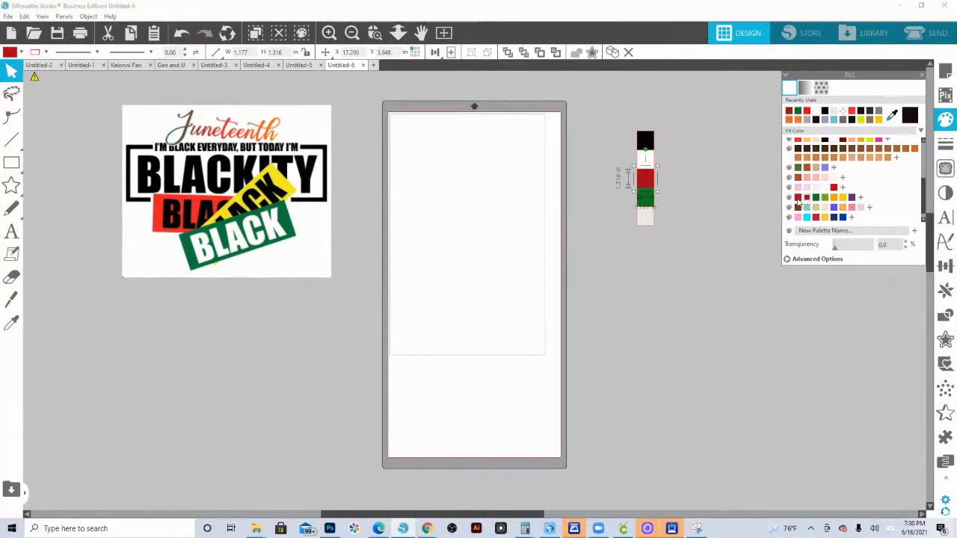
scroll(802, 147, "up", 2)
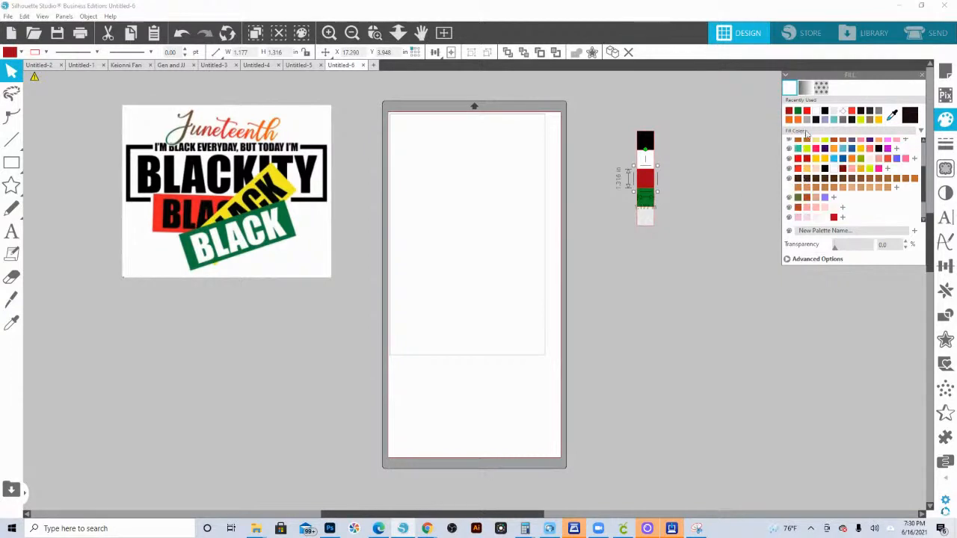
left_click(807, 159)
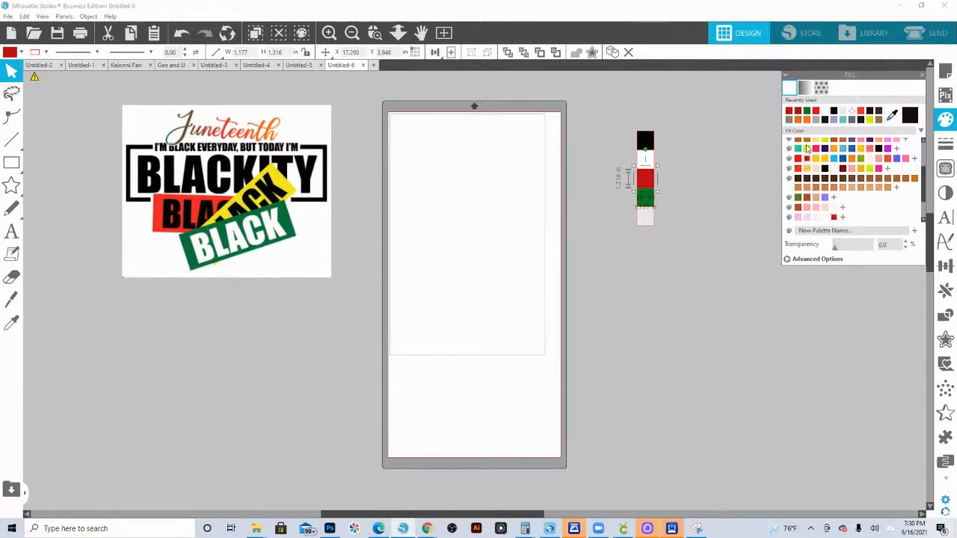
Fill the fifth rectangle of the column golden yellow from the saved color palettes
left_click(648, 217)
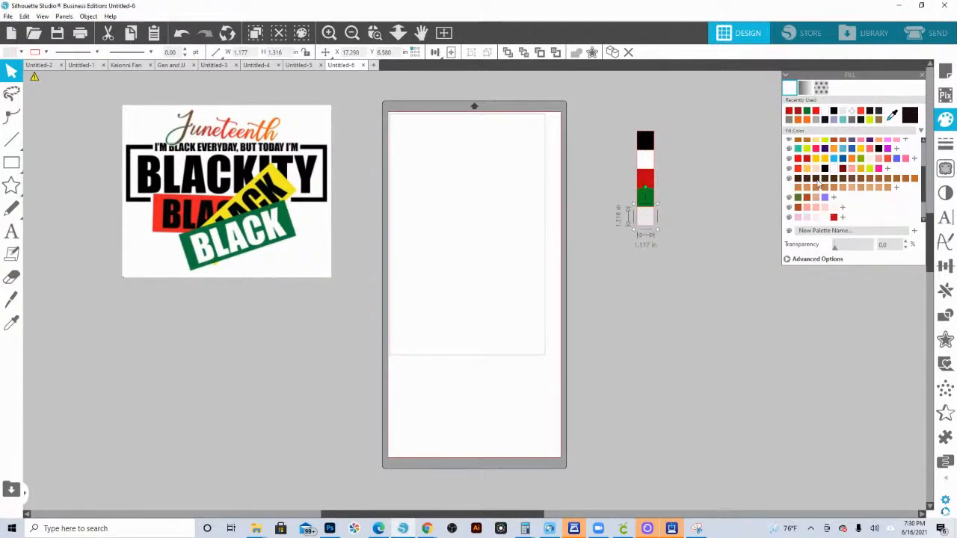
left_click(808, 170)
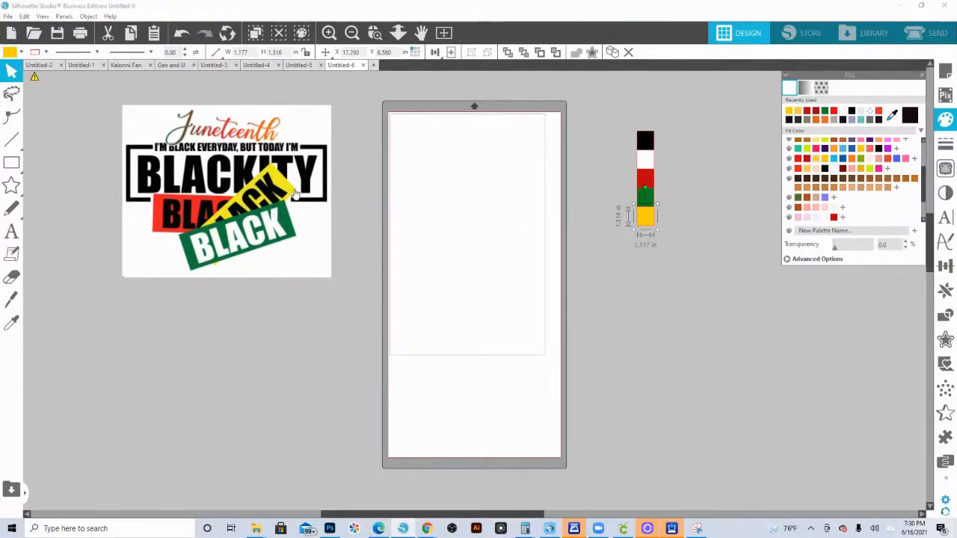
scroll(837, 170, "down", 2)
left_click(826, 209)
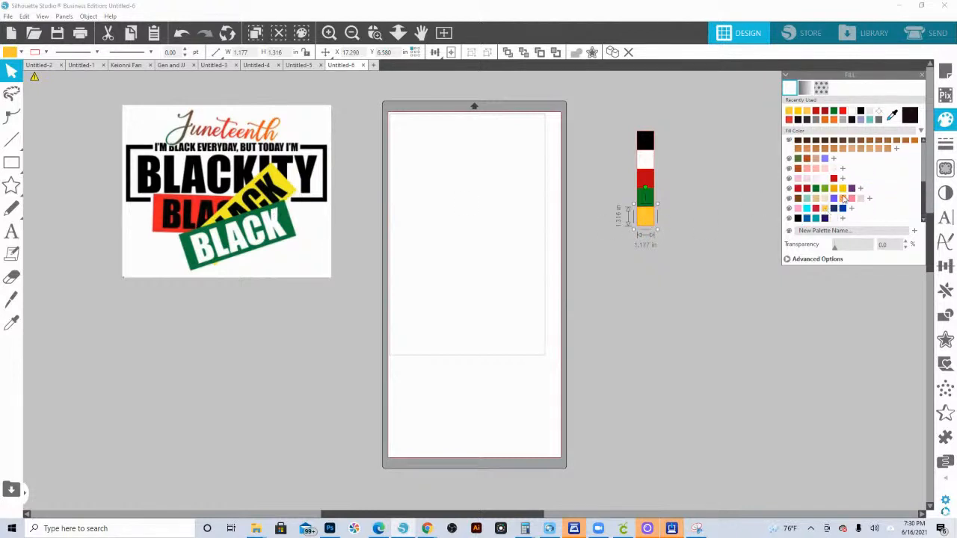
left_click(845, 189)
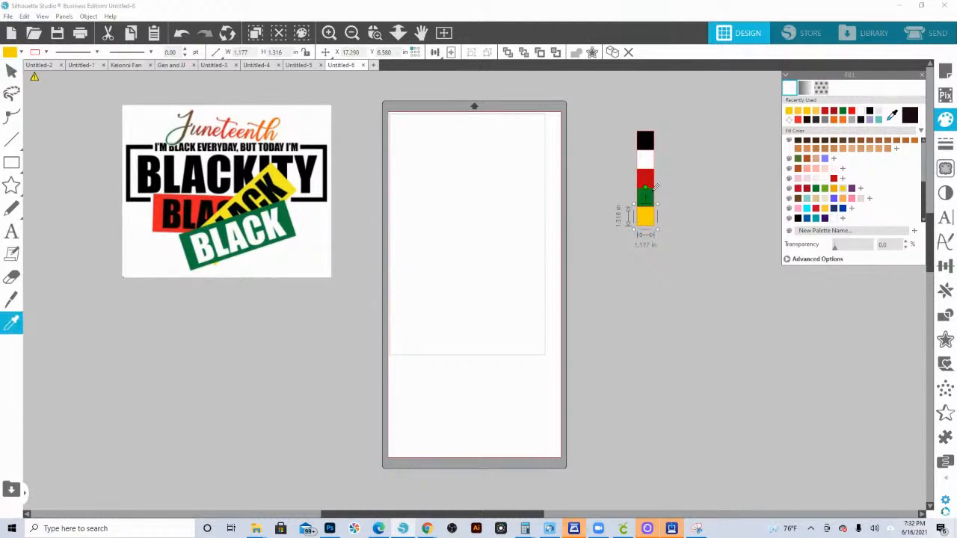
Duplicate the golden yellow rectangle downward and set the copy's fill to bright yellow, hex FFFF00
key("ctrl+Down")
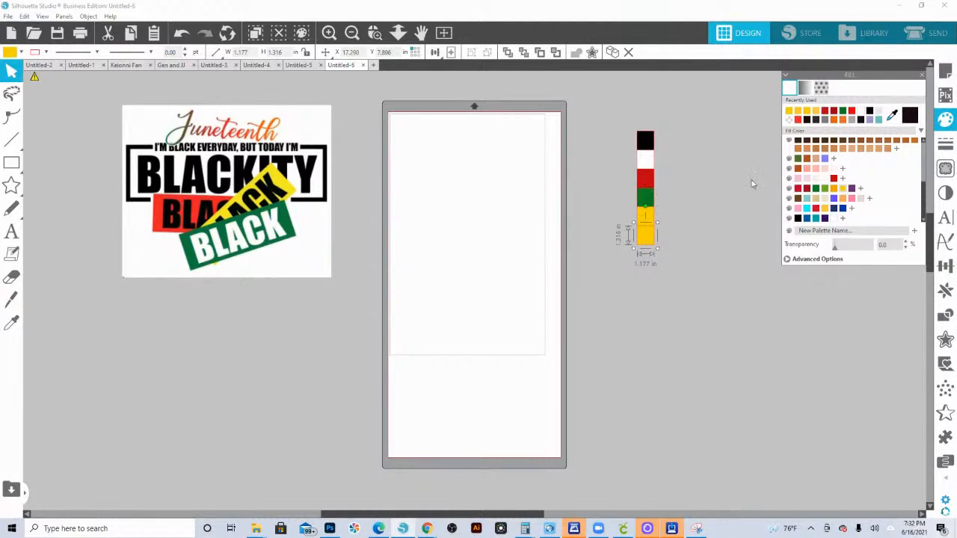
left_click(788, 259)
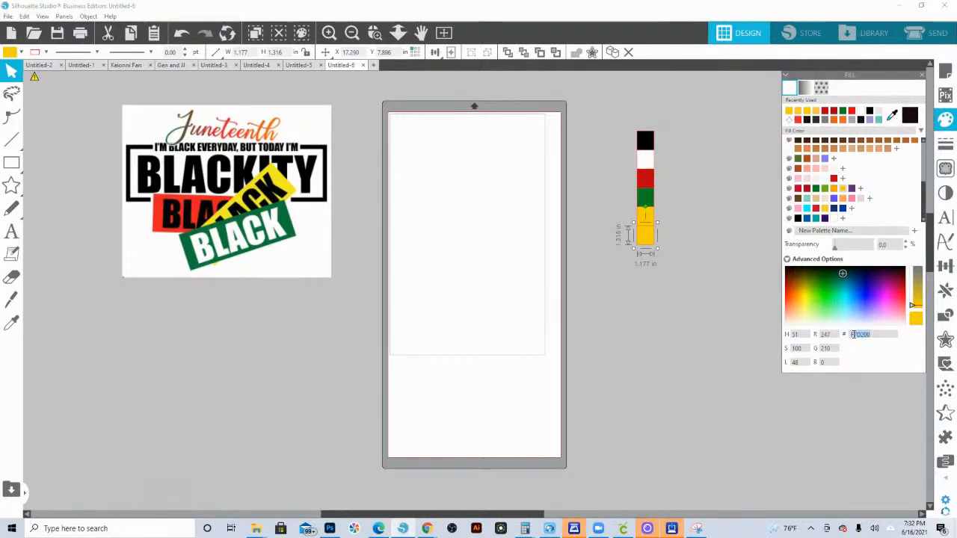
key("BackSpace")
key("Return")
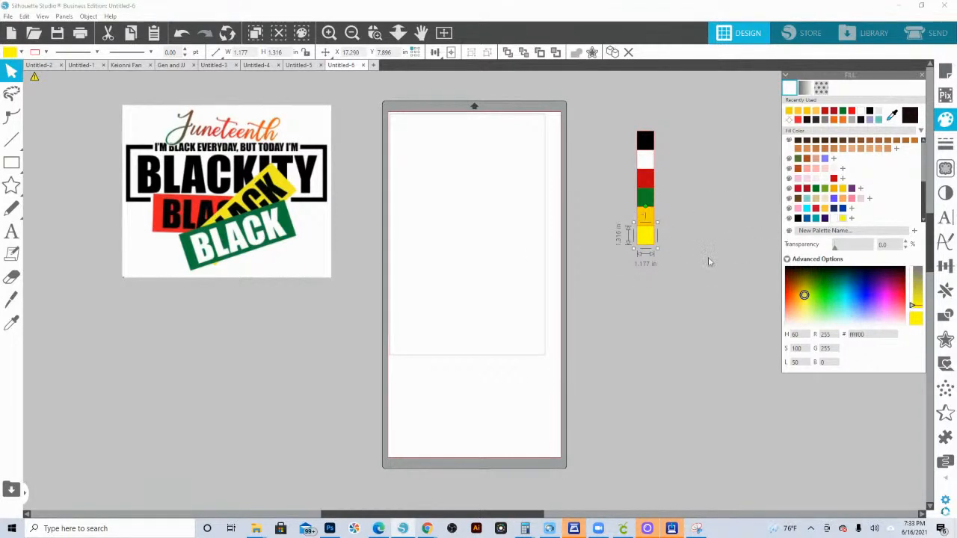
Remove the outline color from all six color swatches
left_click_drag(710, 261, 609, 145)
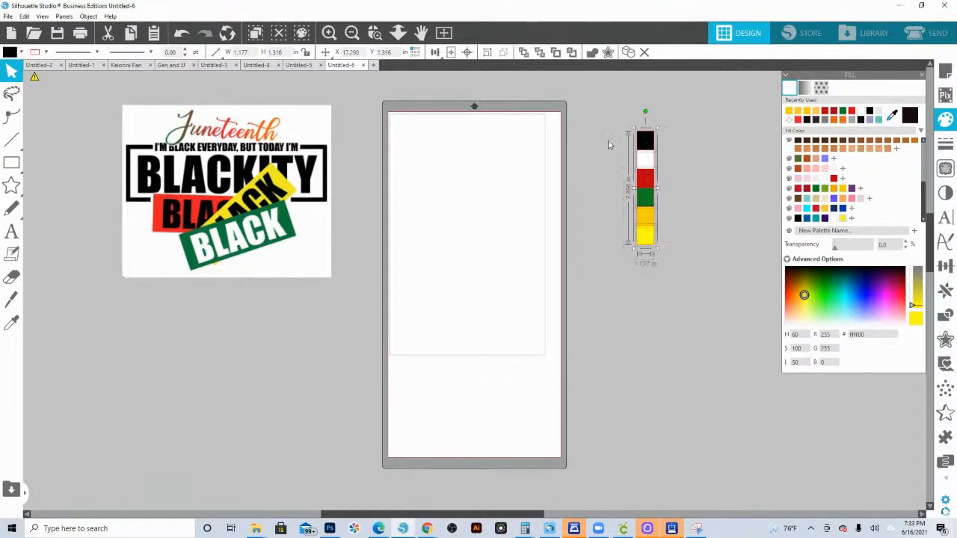
left_click(47, 52)
left_click(44, 90)
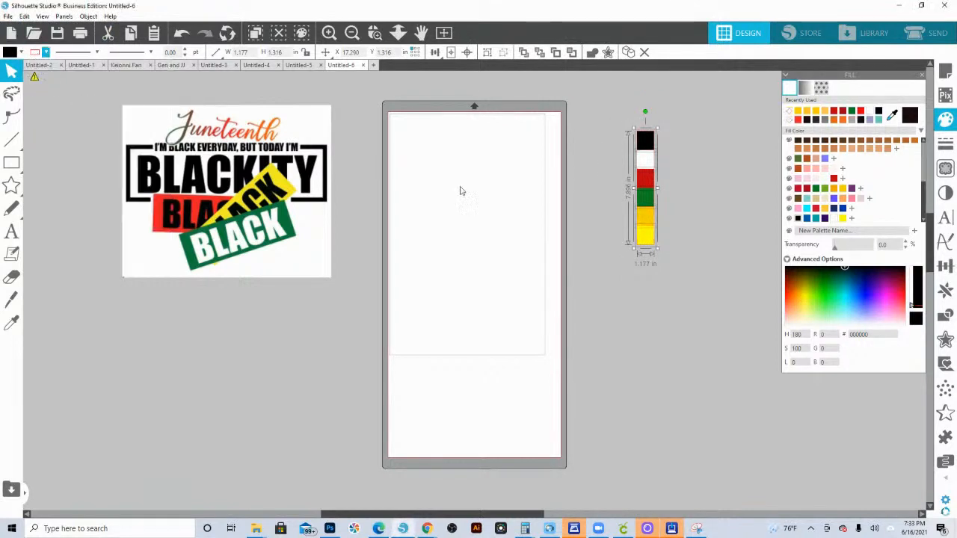
left_click(628, 278)
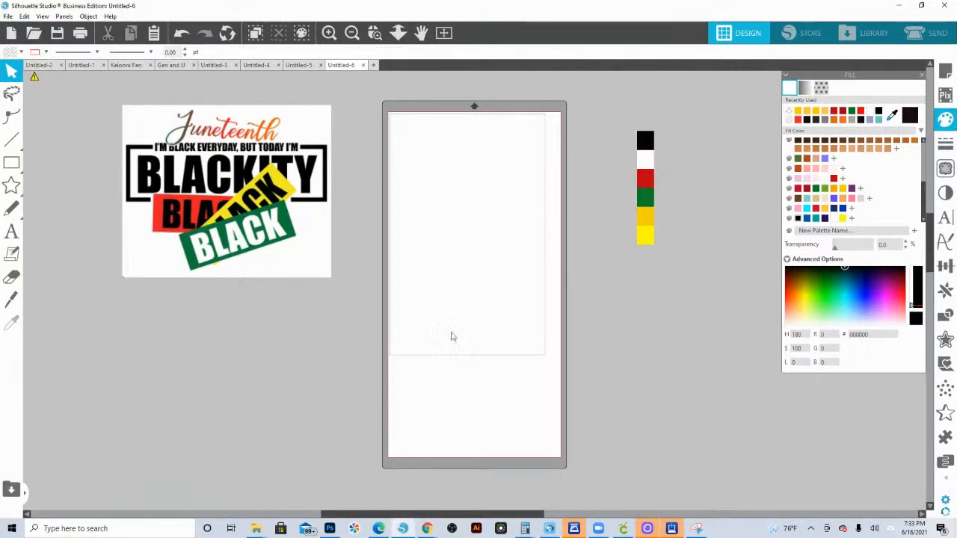
Add the text "BLACKITY" in the middle of the page
left_click(13, 233)
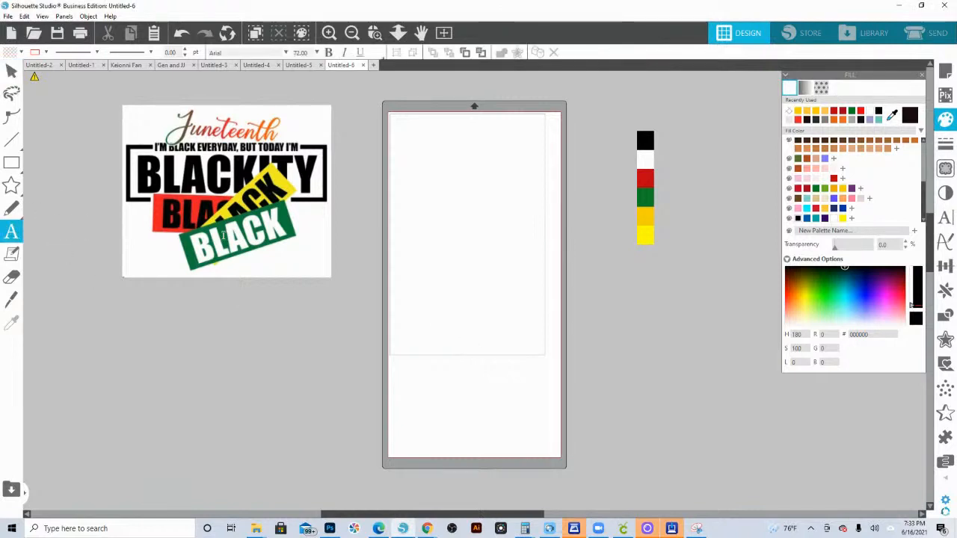
left_click(438, 278)
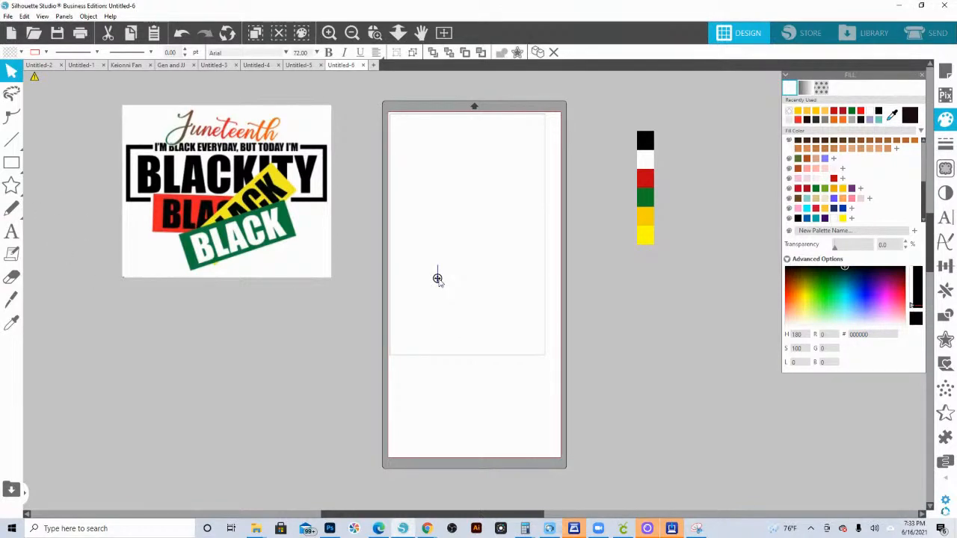
type("BLA")
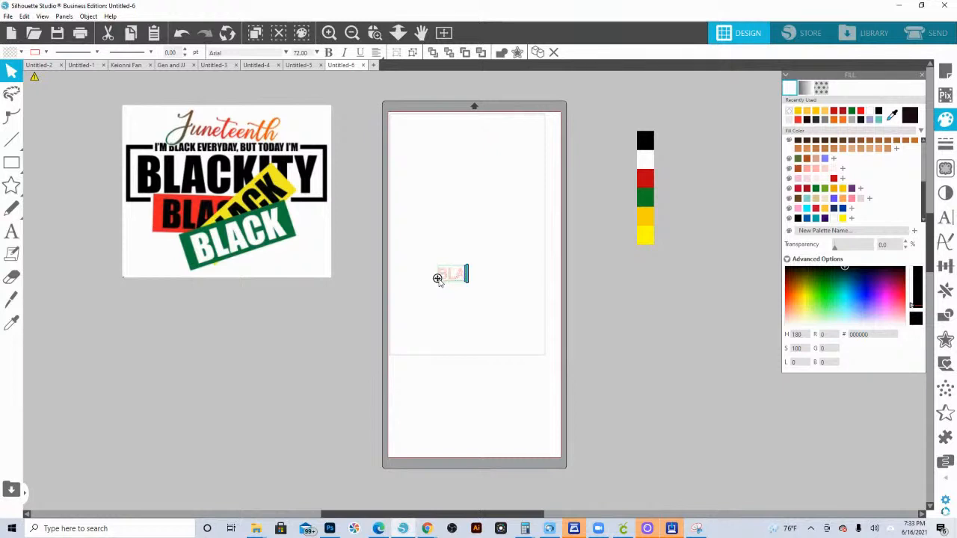
type("CKITY")
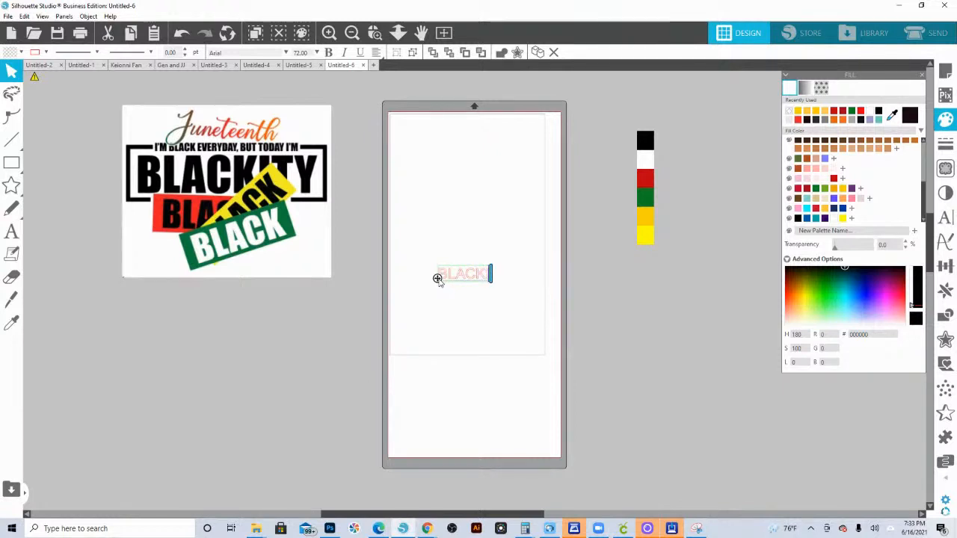
Duplicate the "BLACKITY" text just below the original and shorten the copy to "BLACK"
left_click(497, 314)
left_click(483, 280)
left_click_drag(482, 280, 540, 294)
double_click(485, 299)
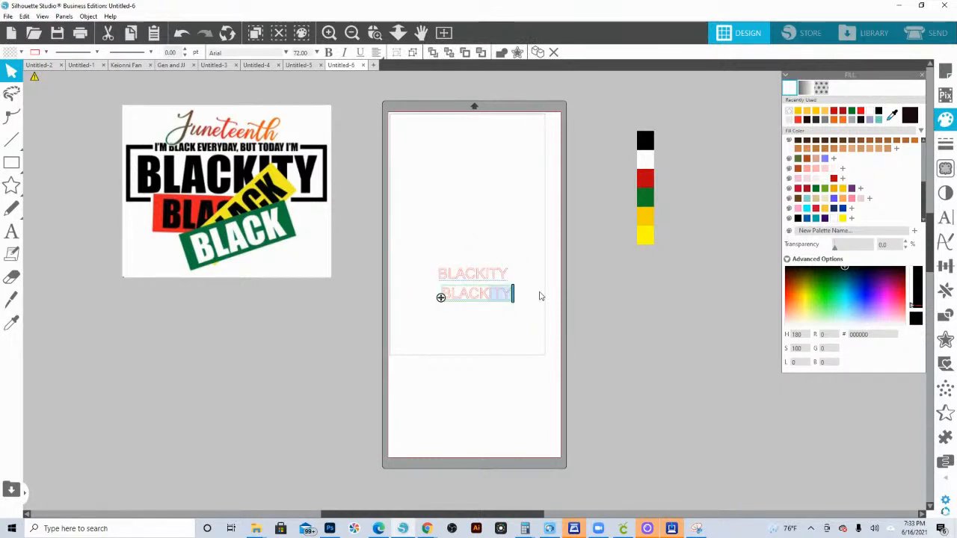
key("BackSpace")
Duplicate the "BLACKITY" text above the original, replace the copy's wording with "I'M BLACK EVERYDAY, BUT TODAY I'M" and widen it to fit one line
left_click(481, 278)
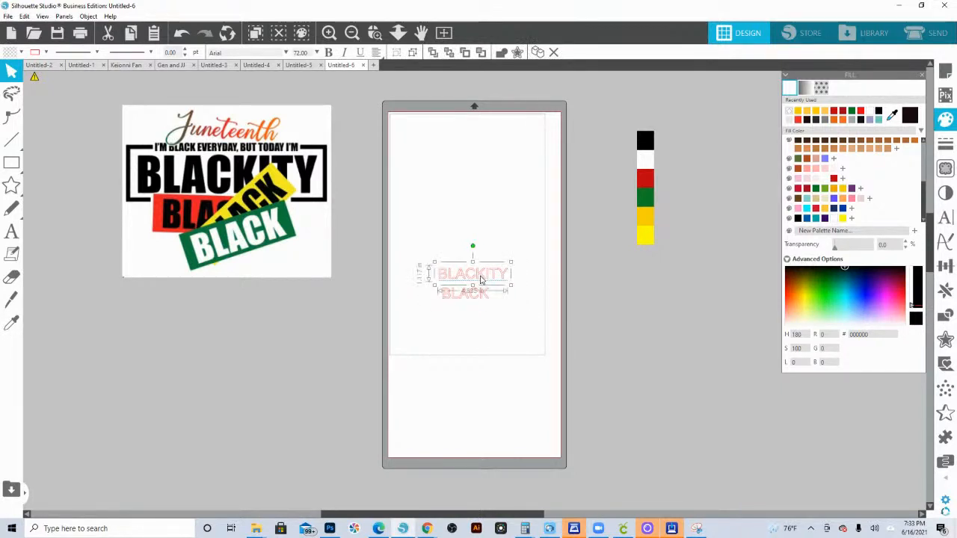
left_click_drag(480, 279, 481, 255)
double_click(481, 254)
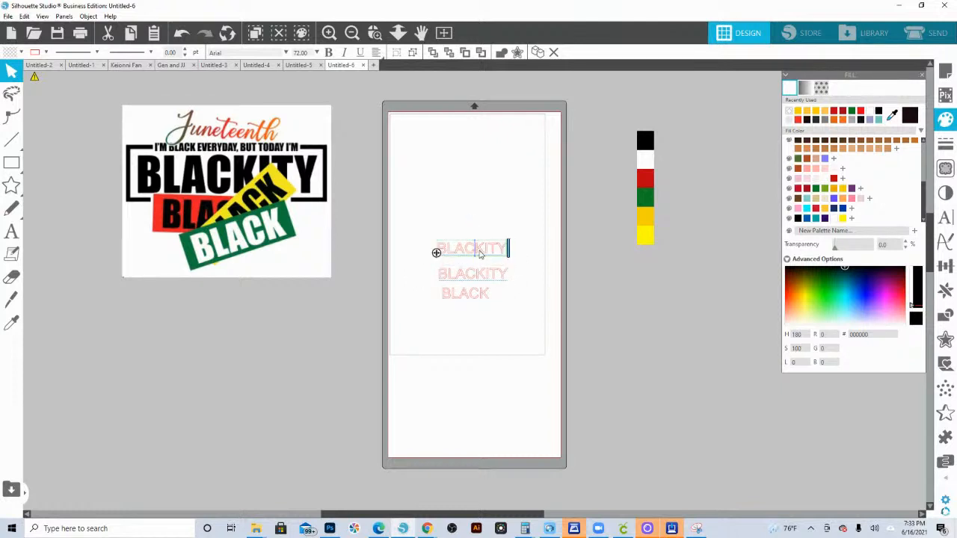
key("ctrl+a")
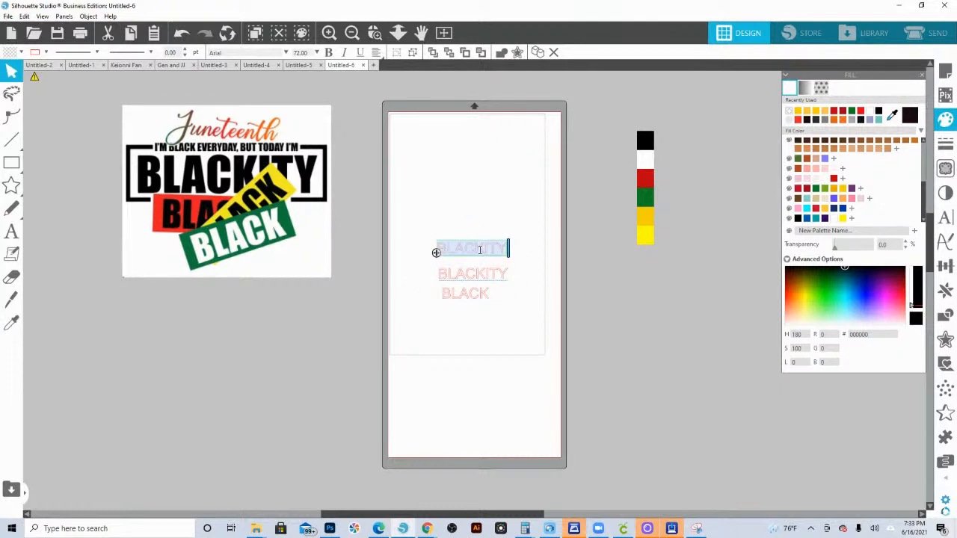
key("BackSpace")
type("I'M")
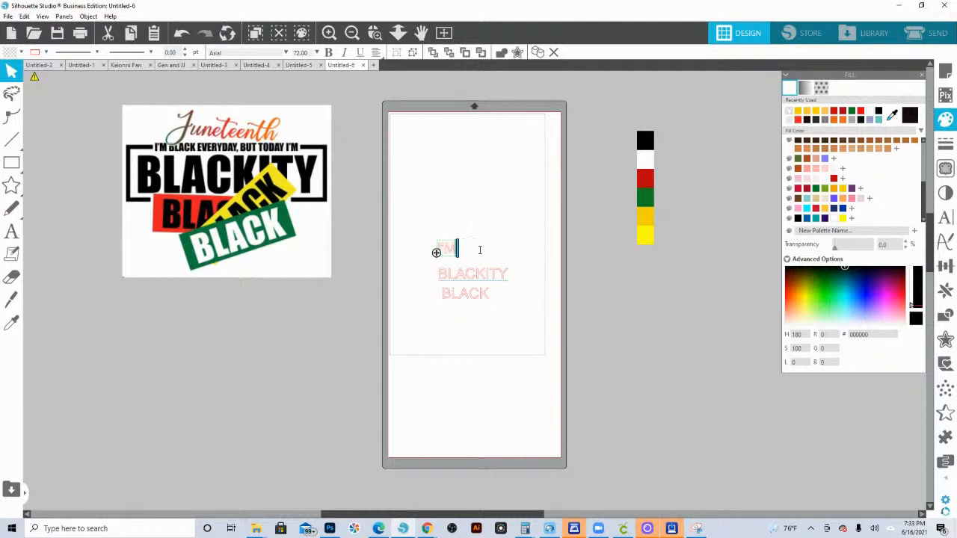
type(" B")
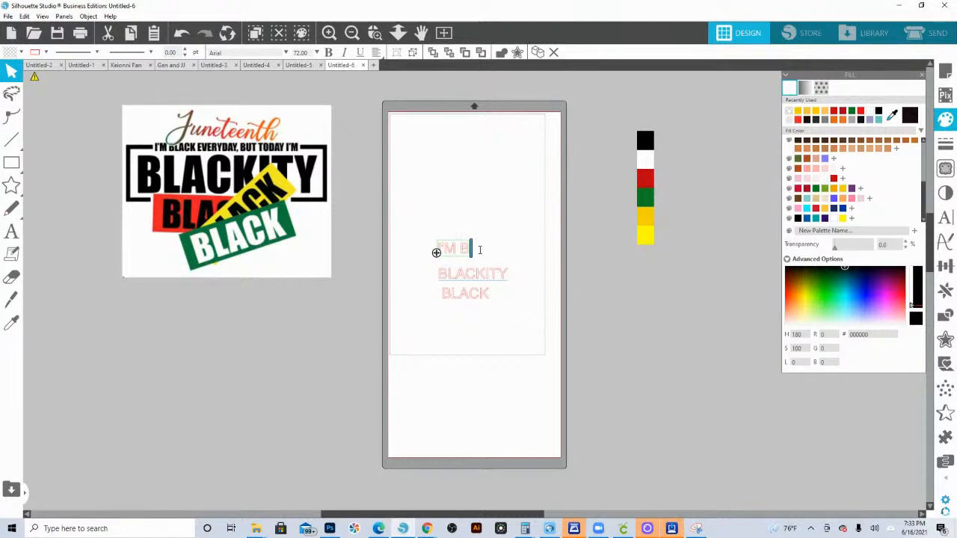
type("LACK EVERY")
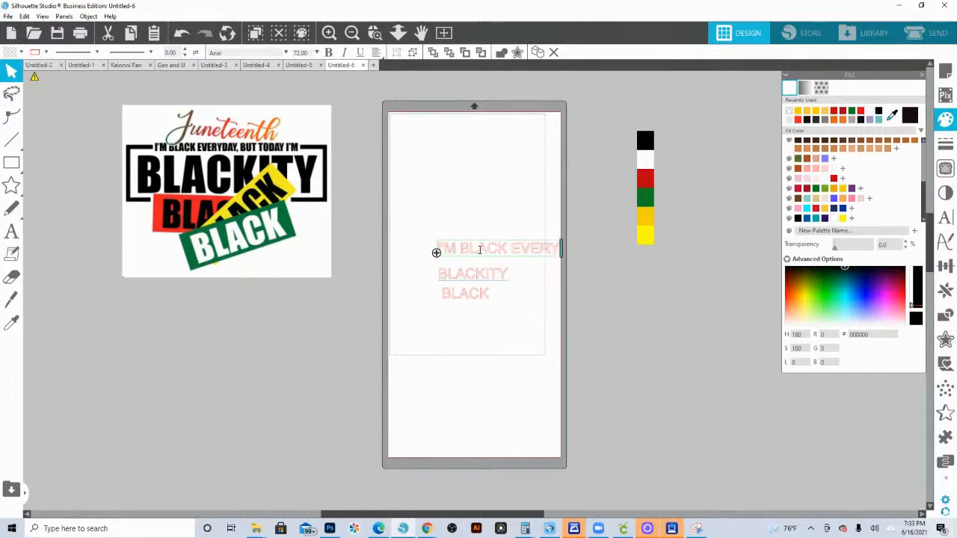
type("DAY BY")
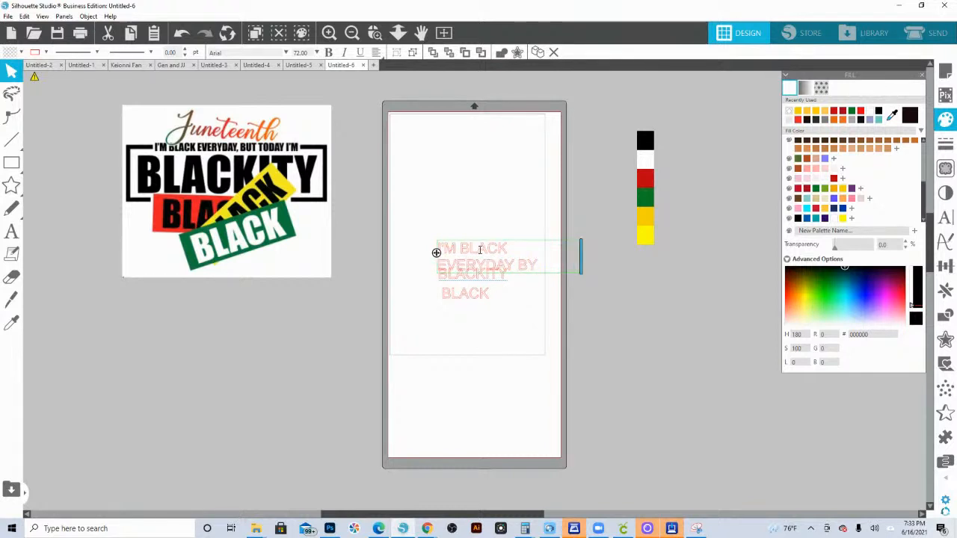
type("UT")
key("BackSpace")
key("BackSpace")
key("BackSpace")
type(", BUT")
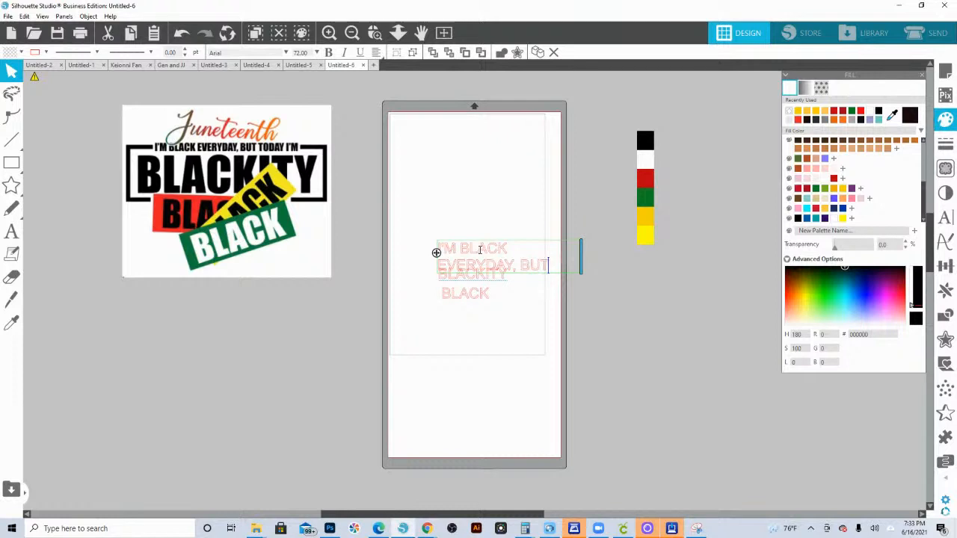
type(" TODAY")
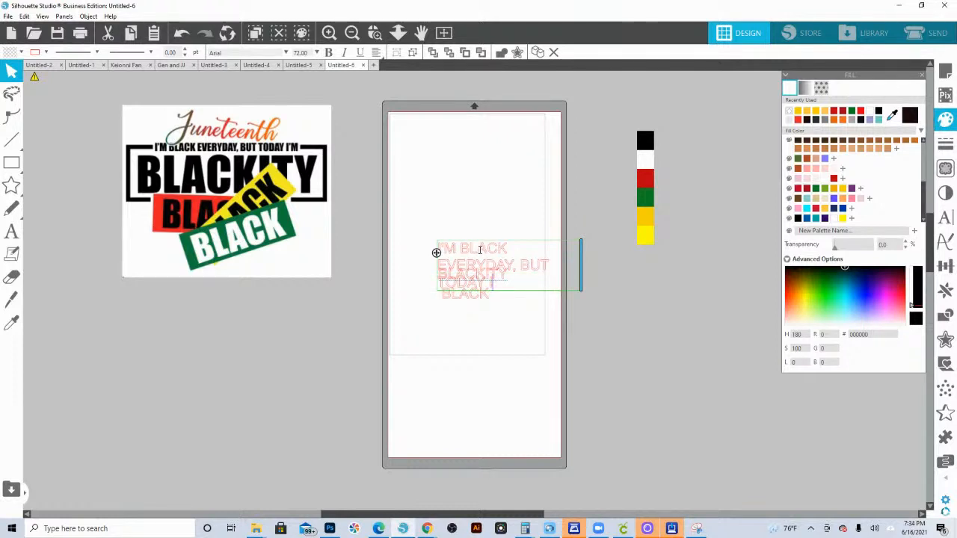
type(" I'M")
left_click_drag(581, 279, 716, 281)
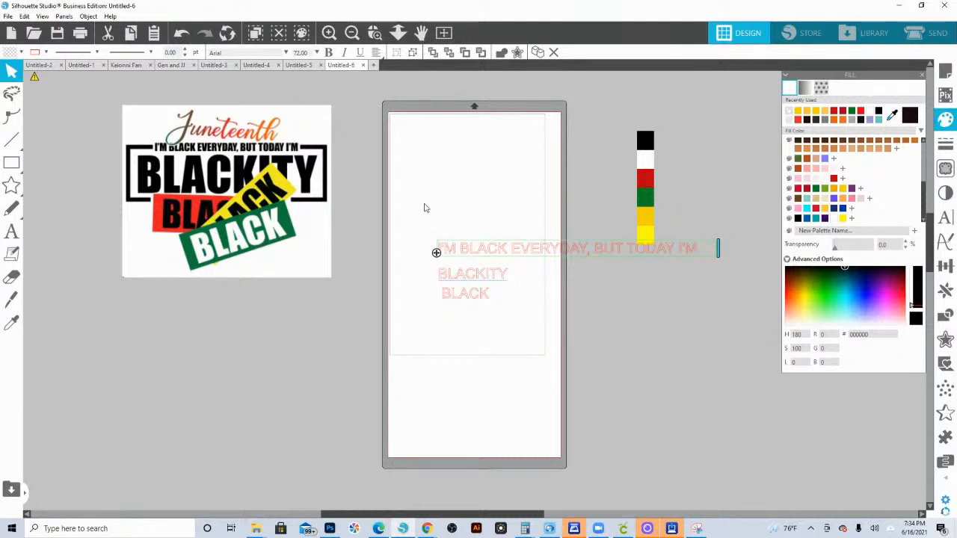
Change the font of the "I'M BLACK EVERYDAY, BUT TODAY I'M" line to Impact
left_click_drag(422, 198, 502, 305)
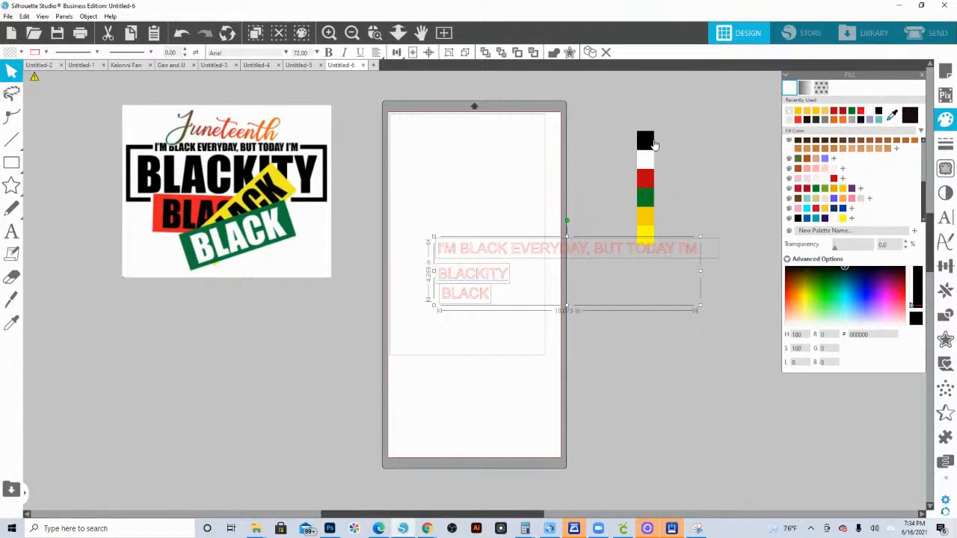
left_click_drag(517, 206, 566, 257)
left_click(946, 217)
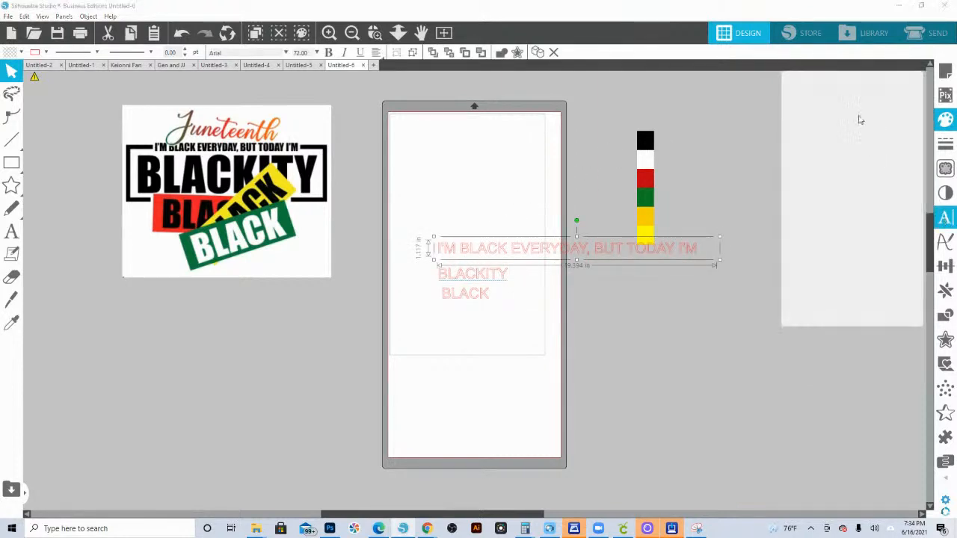
left_click(808, 112)
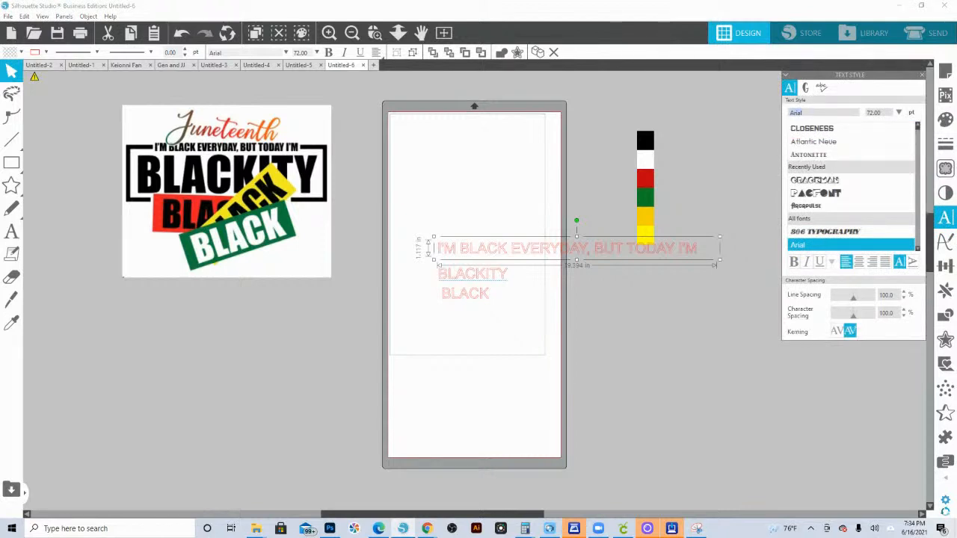
type("IMpact")
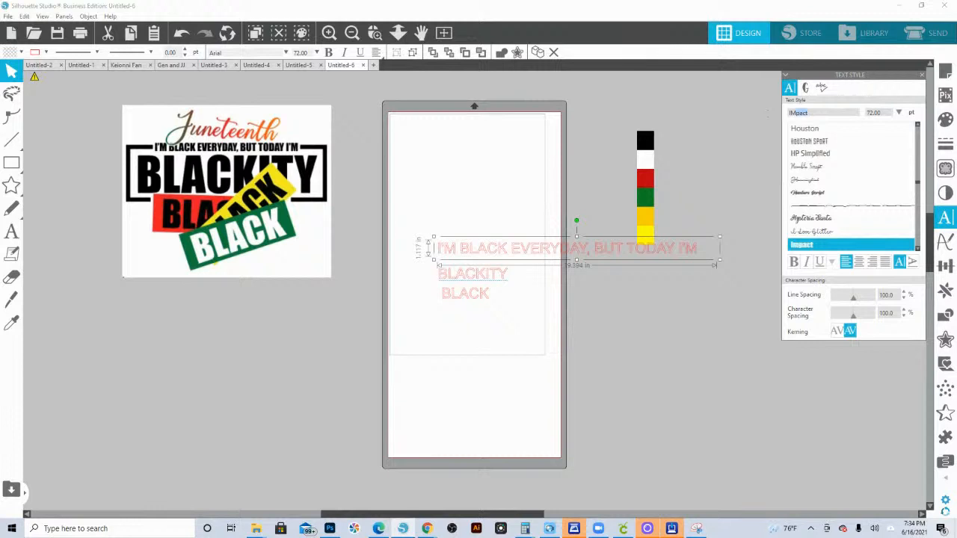
key("Return")
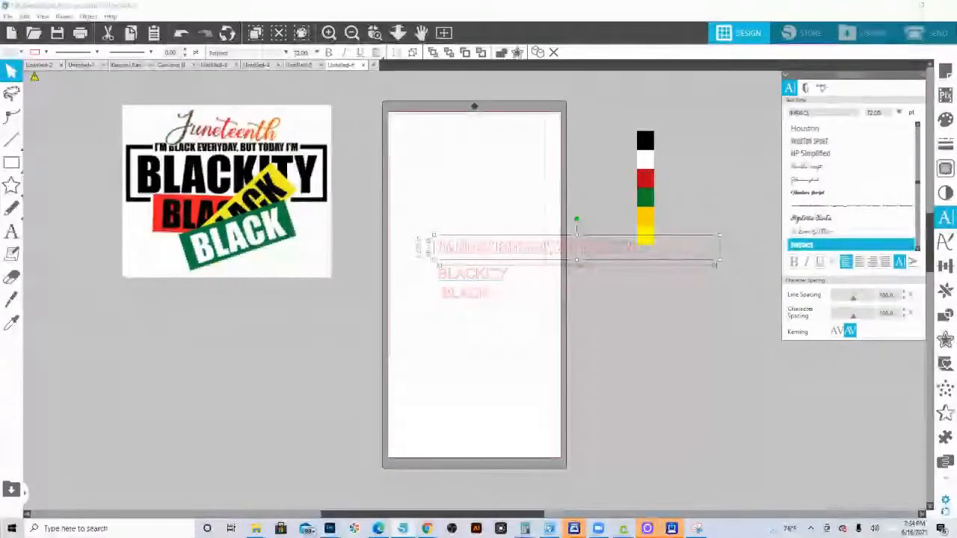
left_click(606, 284)
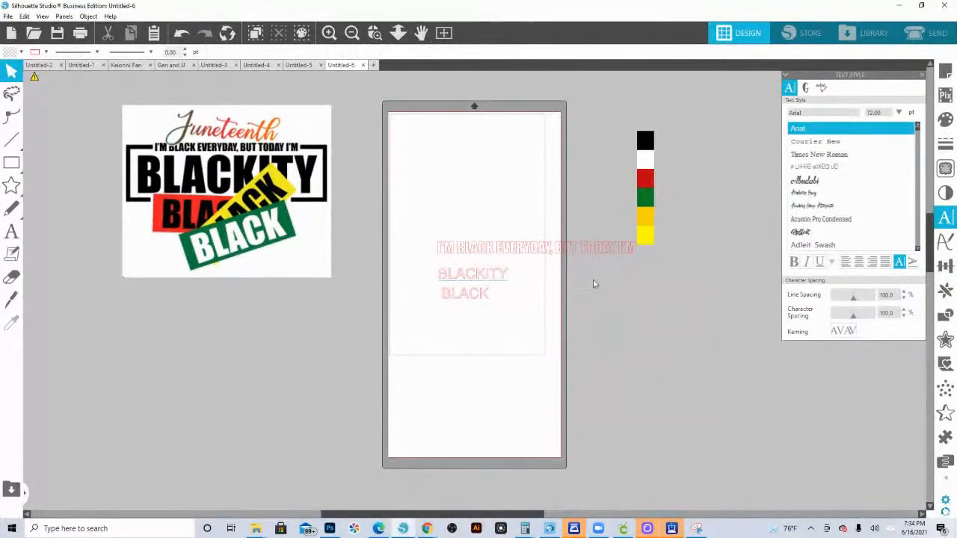
Fill the "I'M BLACK EVERYDAY, BUT TODAY I'M" line with black sampled from the black swatch
left_click(477, 250)
left_click(11, 322)
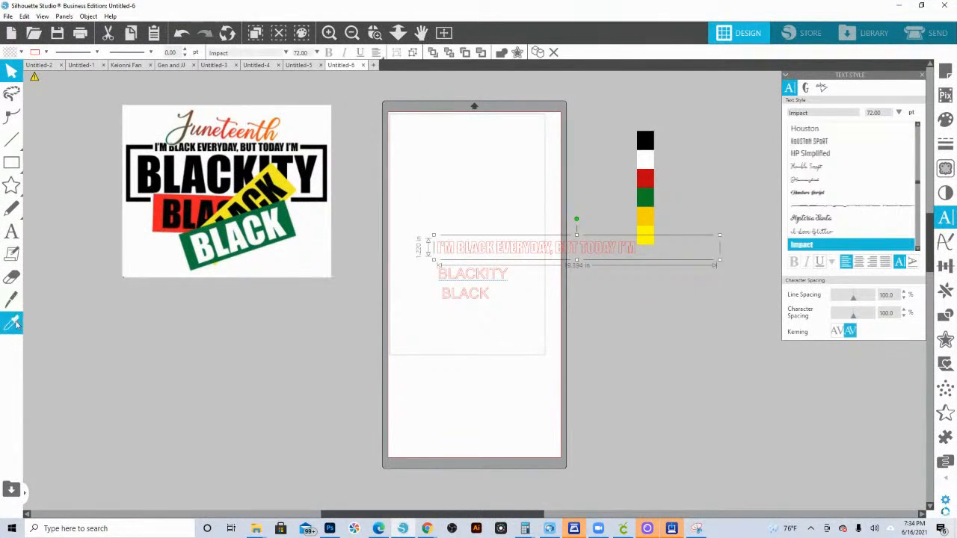
left_click(640, 143)
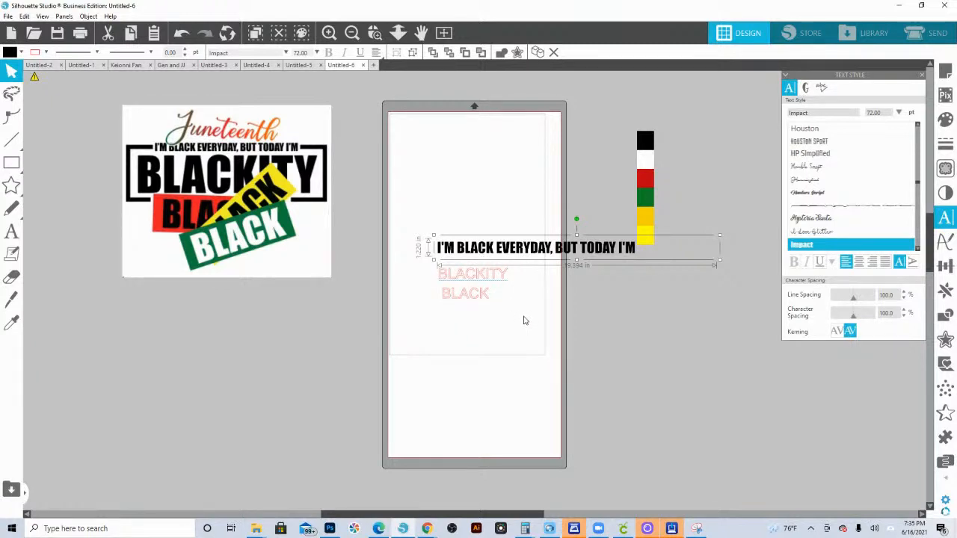
Copy the long line's Impact font and black fill onto both the "BLACKITY" and "BLACK" texts with the eyedropper
left_click_drag(545, 320, 453, 275)
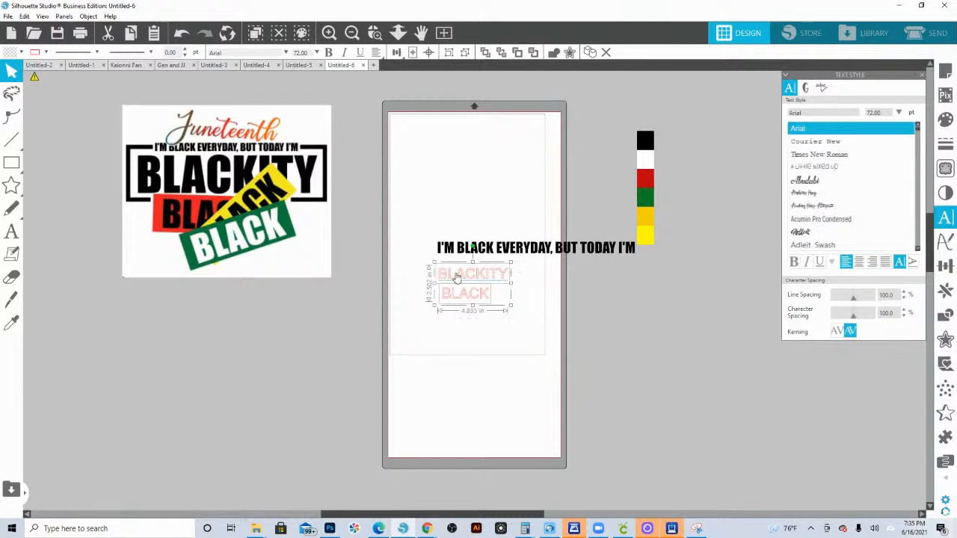
left_click(12, 323)
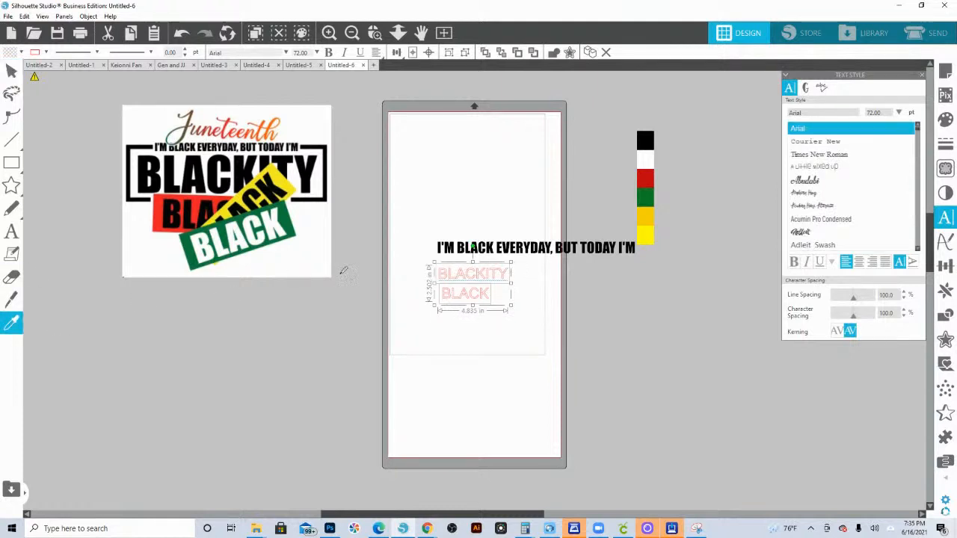
left_click(449, 247)
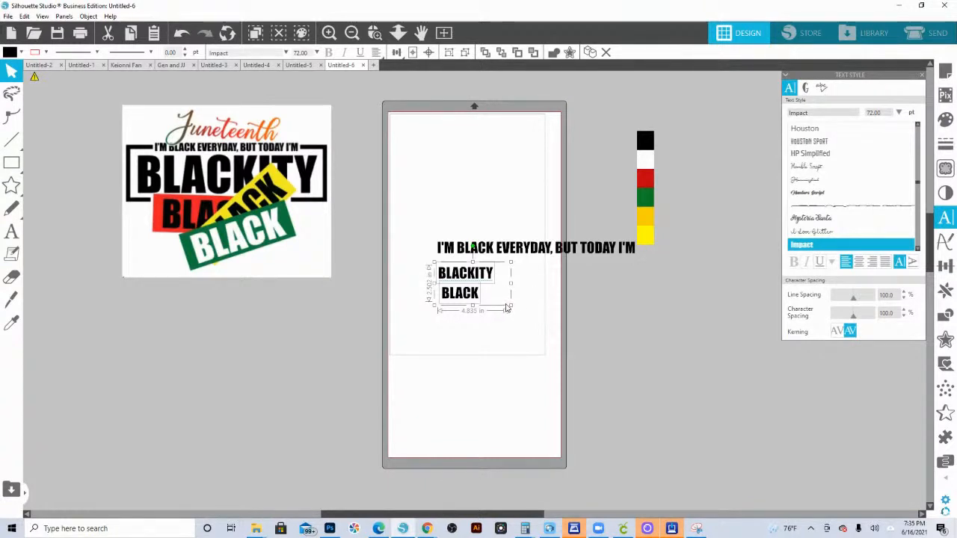
Enlarge "BLACKITY" and "BLACK" together to about 213 pt and move the long text line up, clear of them
left_click_drag(511, 305, 663, 347)
left_click_drag(501, 247, 440, 151)
Move the reference image, the color swatches and all three text pieces off the page into the empty area to its right
left_click_drag(323, 207, 904, 179)
left_click_drag(722, 319, 19, 79)
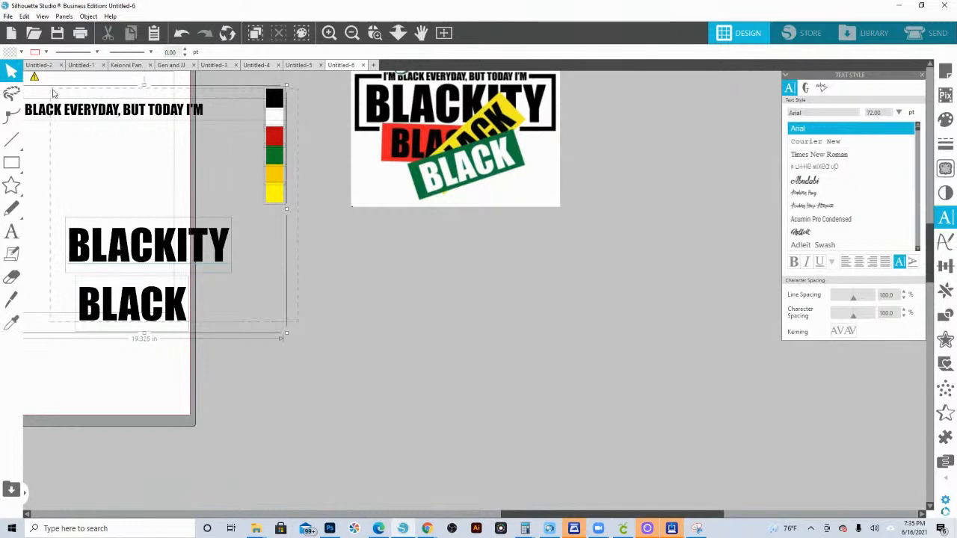
left_click_drag(144, 106, 187, 104)
mouse_move(249, 357)
left_mouse_down()
mouse_move(145, 161)
mouse_move(135, 116)
left_mouse_up()
left_click_drag(198, 110, 583, 197)
left_click(455, 235)
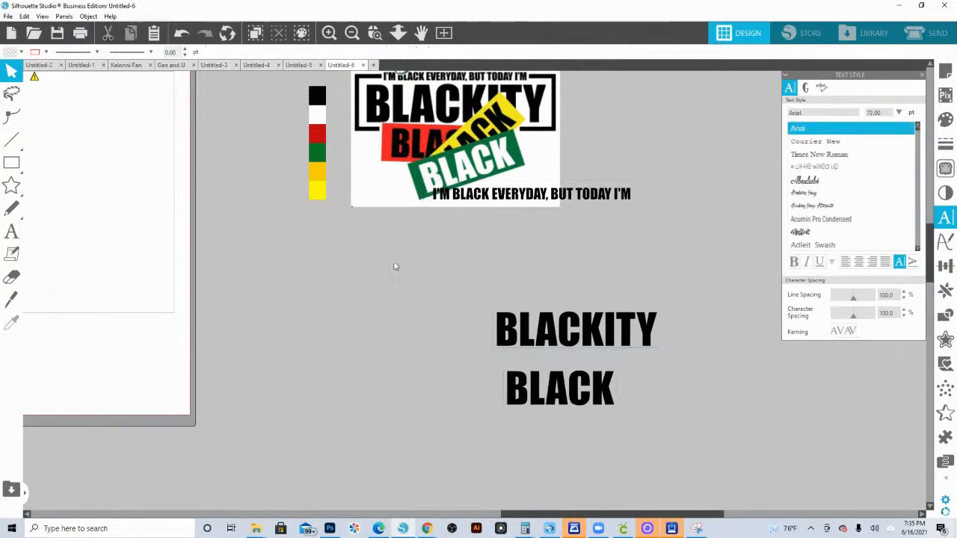
Draw a rectangle about 16.2 in wide and 6.3 in high around the "BLACKITY" text
left_click(10, 164)
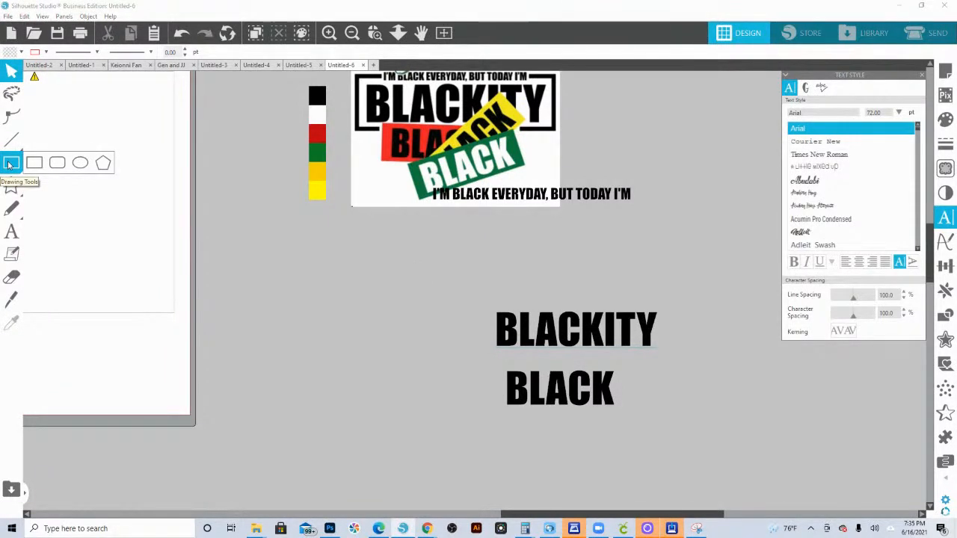
left_click(34, 163)
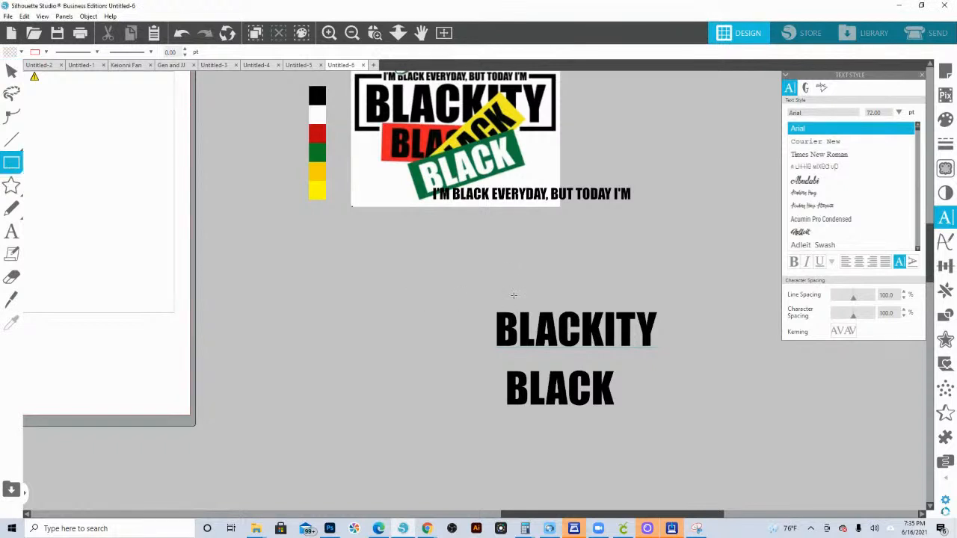
left_click_drag(445, 261, 679, 358)
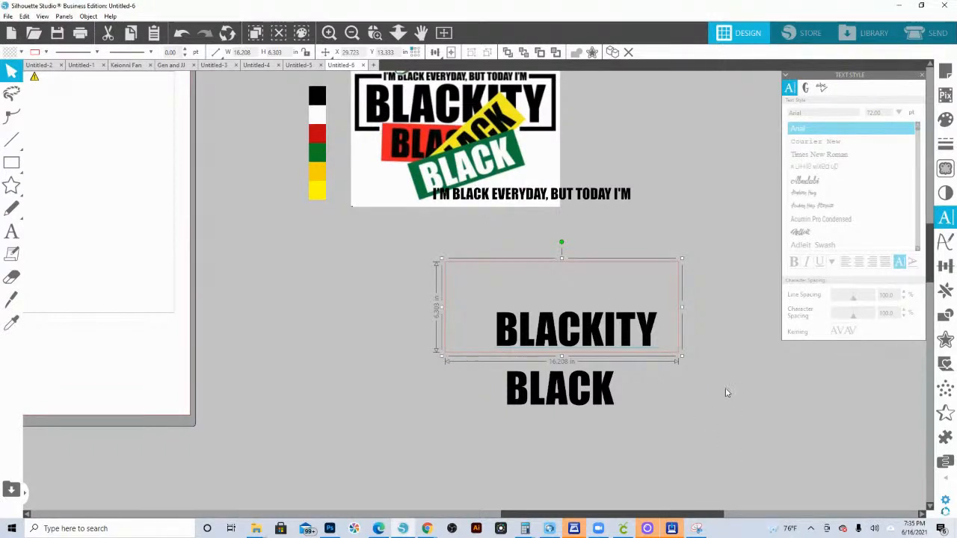
Fit "BLACKITY" inside the rectangle by enlarging it to about 274 pt, and set its character spacing to 105%
left_click_drag(684, 357, 628, 306)
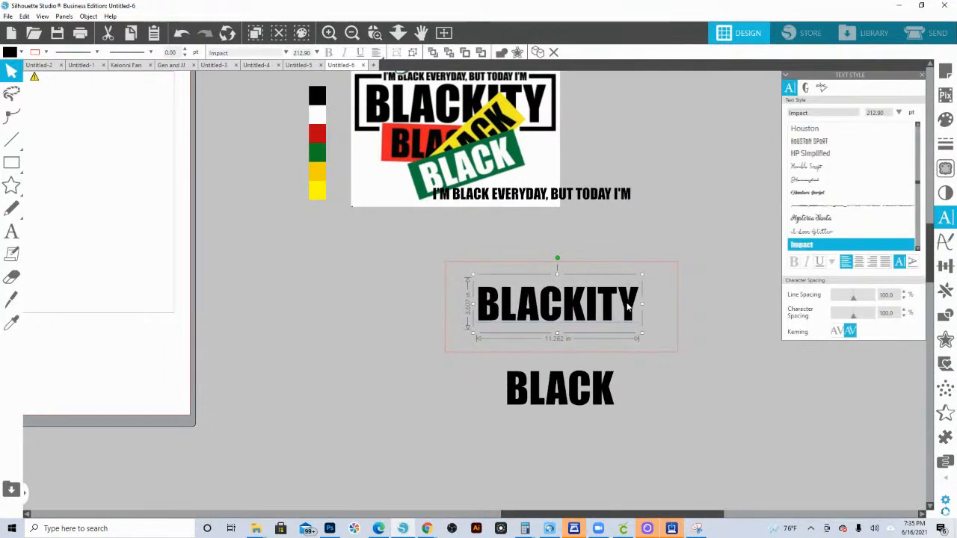
left_click_drag(642, 275, 688, 264)
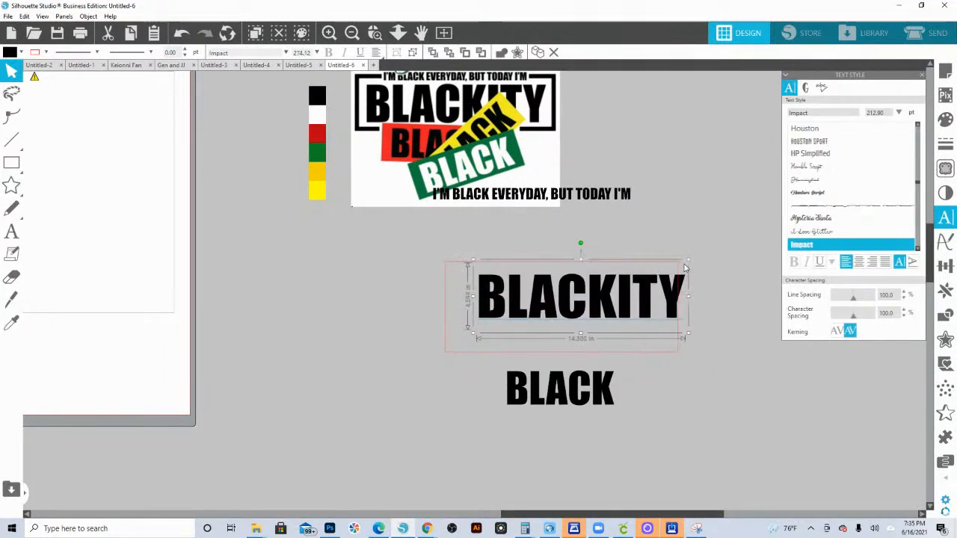
left_click_drag(607, 305, 584, 316)
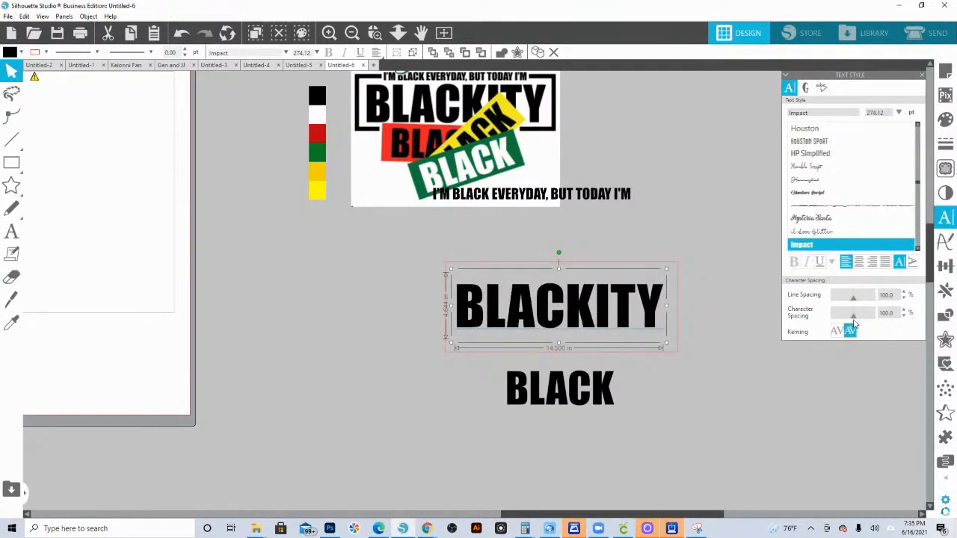
left_click_drag(853, 317, 856, 321)
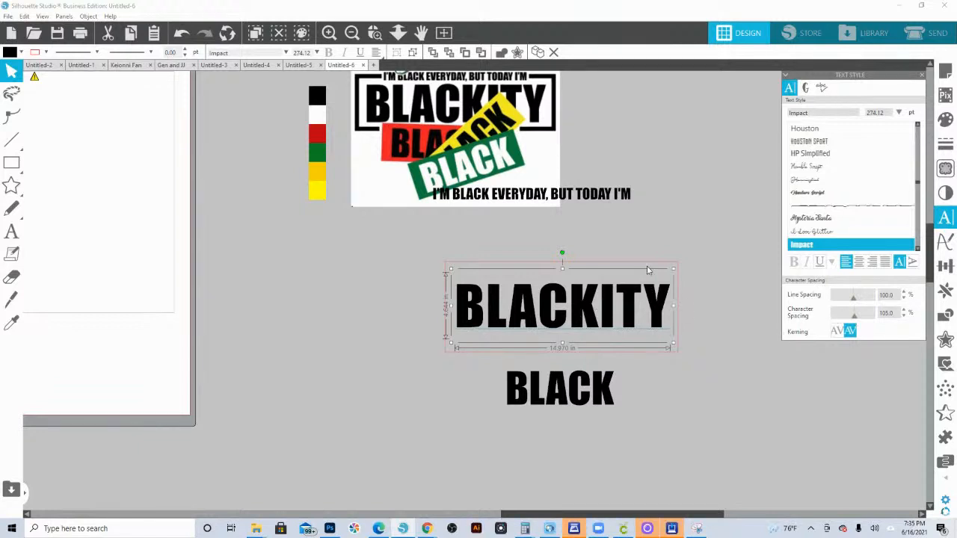
Convert the "BLACKITY" text to a path and center it with the surrounding rectangle
right_click(629, 308)
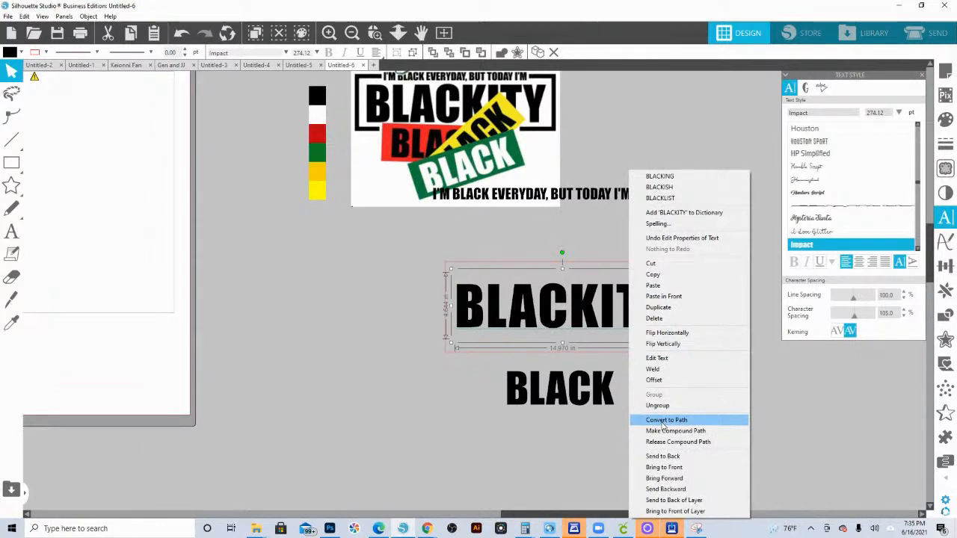
left_click(663, 421)
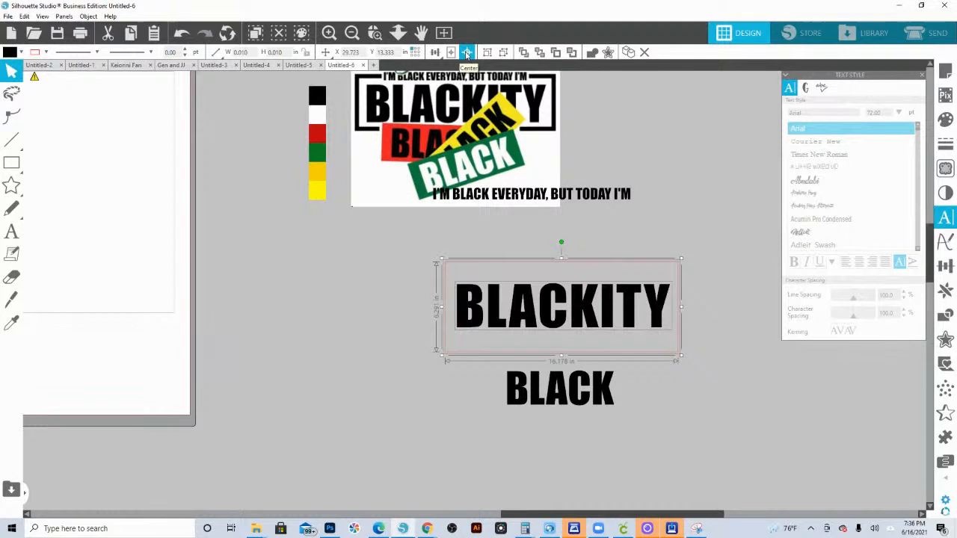
left_click(467, 52)
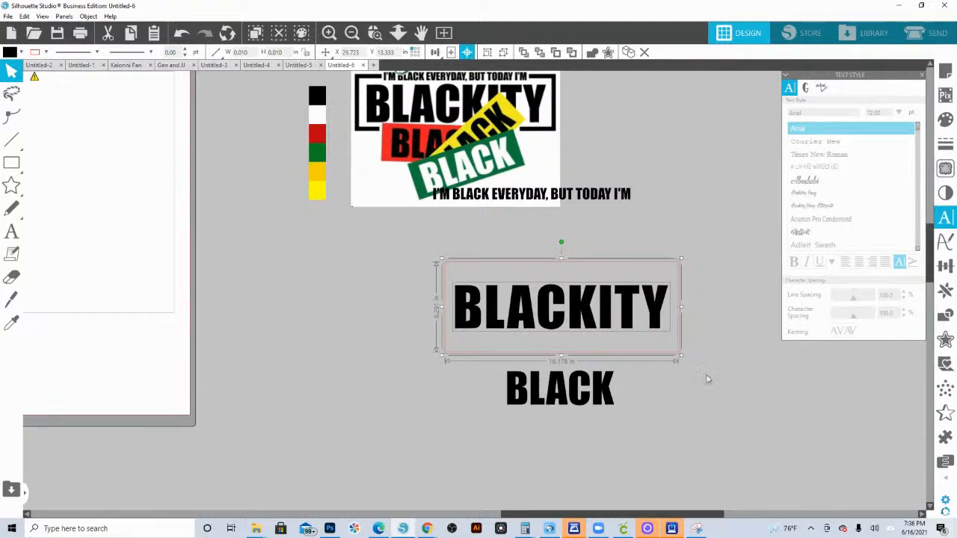
key("alt+Tab")
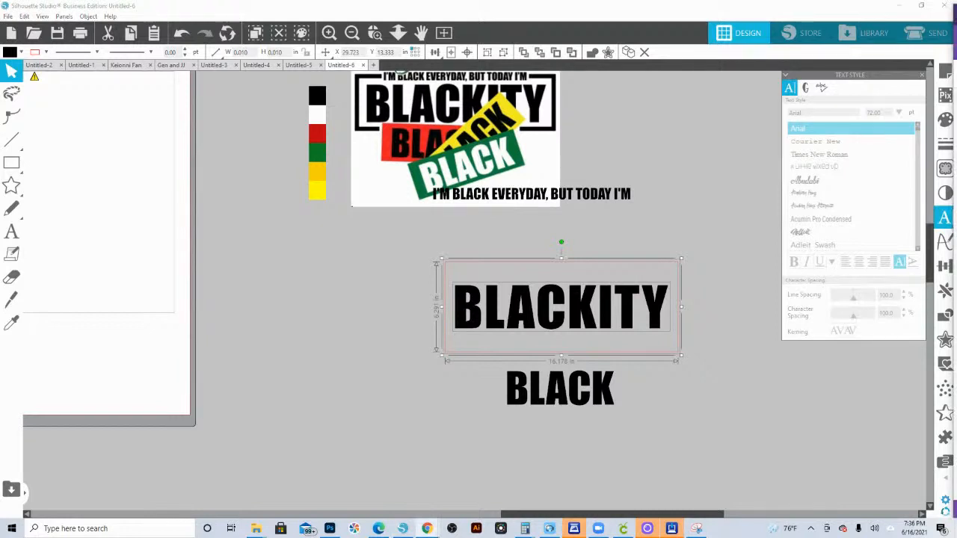
left_click(563, 254)
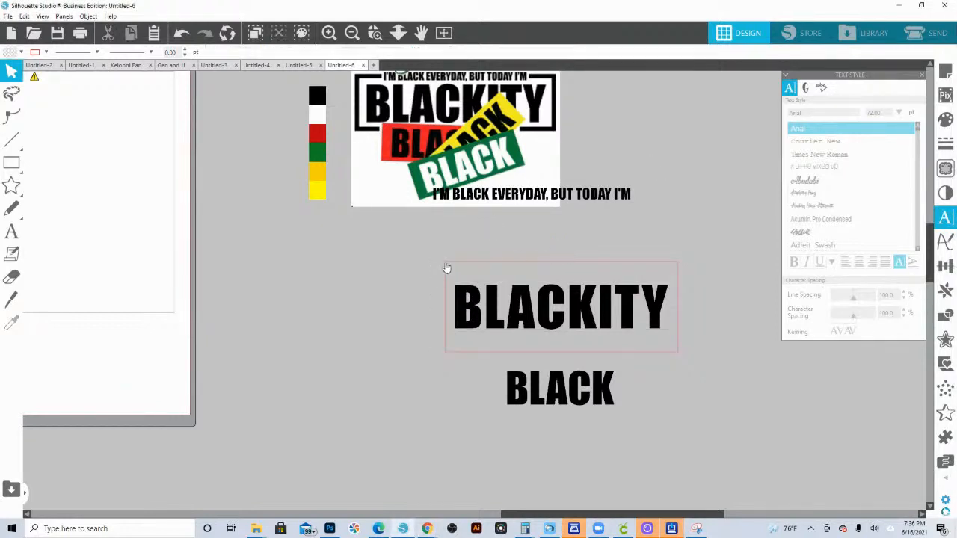
Reduce the rectangle around "BLACKITY" to about 5 in high, shrinking it evenly about its center
left_click(640, 269)
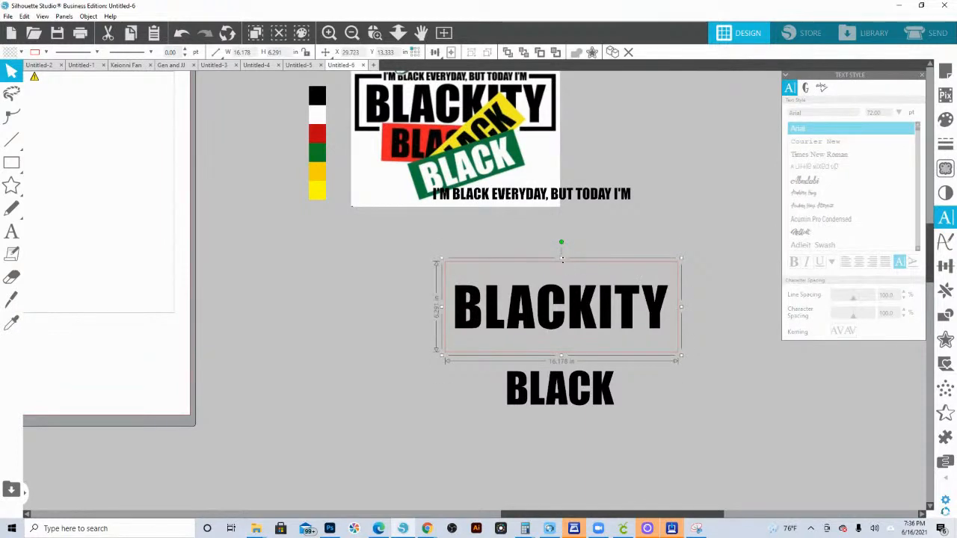
left_click_drag(563, 264, 563, 265)
key("ctrl+z")
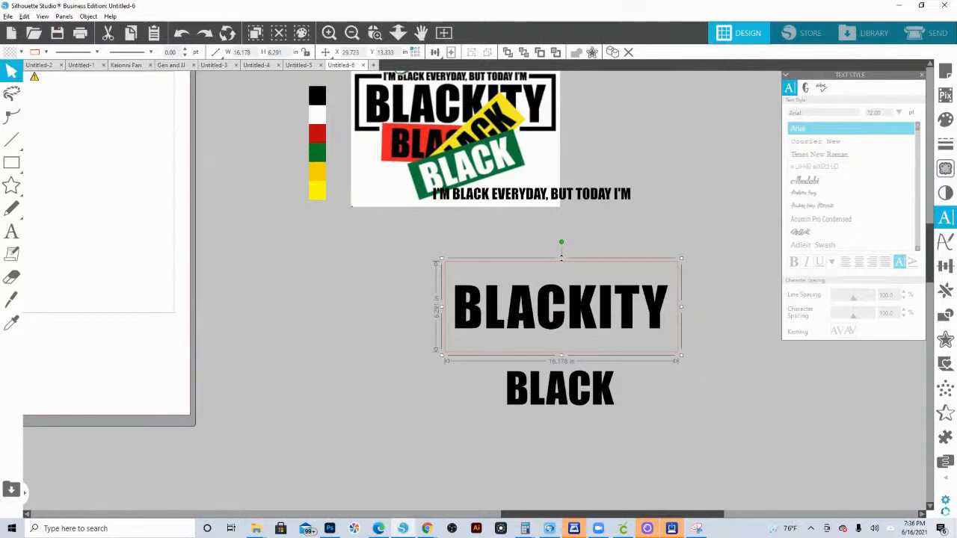
left_click_drag(562, 256, 565, 274)
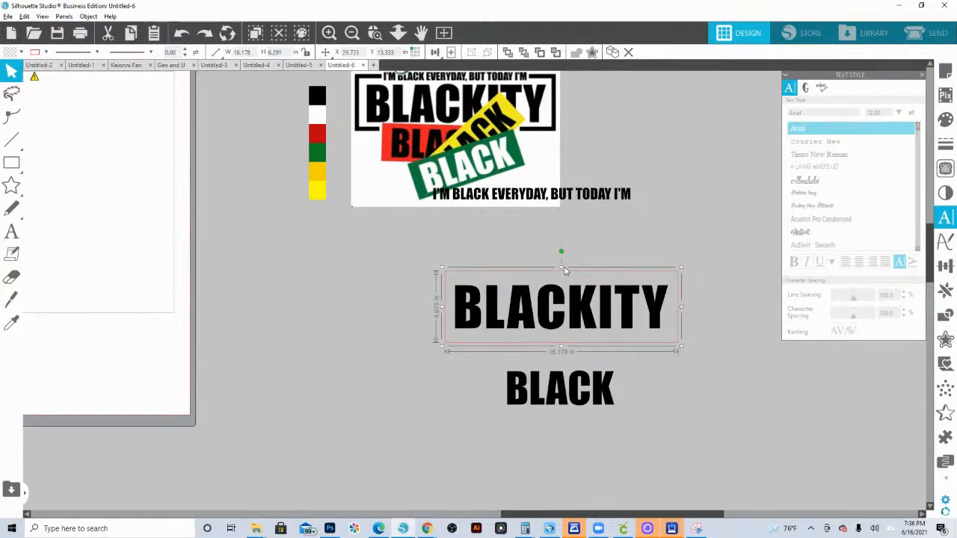
Place the "I'M BLACK EVERYDAY, BUT TODAY I'M" line on the rectangle's upper edge and center "BLACKITY" with the rectangle
left_click_drag(565, 202, 593, 276)
key("Escape")
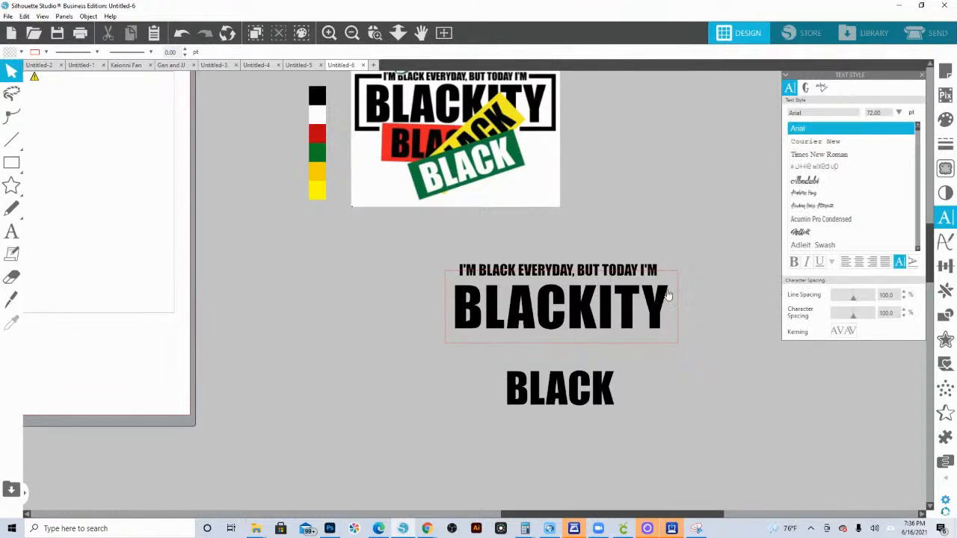
left_click(635, 309)
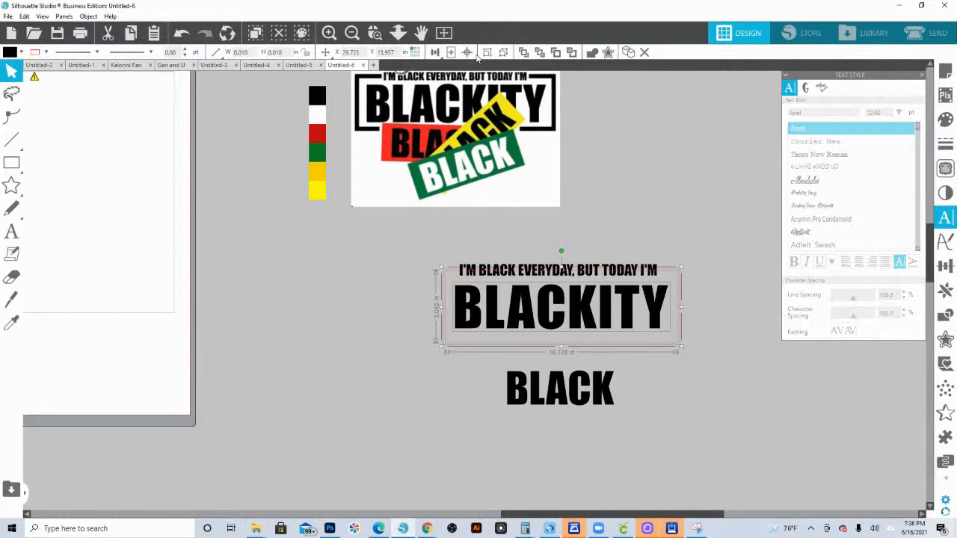
left_click(720, 271)
Start an outward offset of the rectangle around "BLACKITY" with square corners
left_click(680, 284)
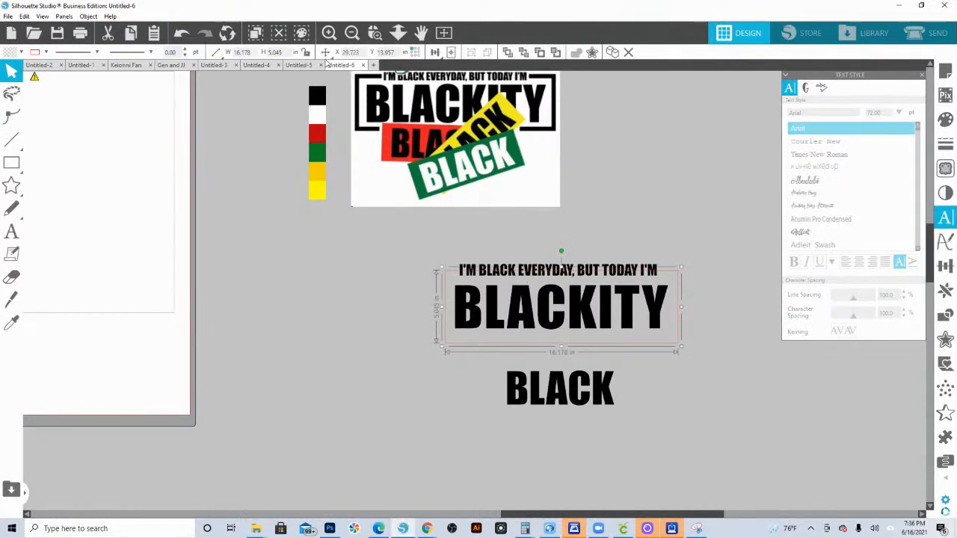
left_click(374, 32)
left_click_drag(319, 169, 652, 425)
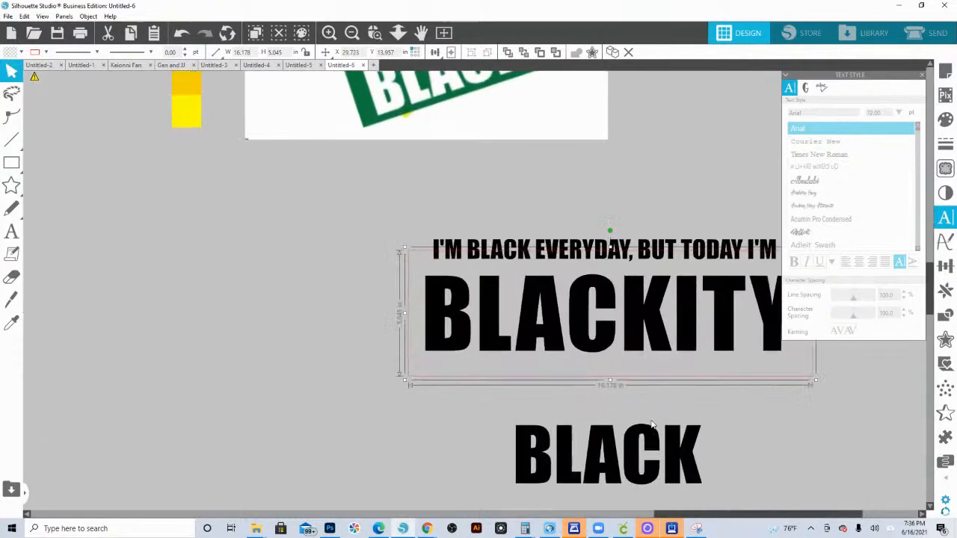
left_click_drag(741, 220, 597, 226)
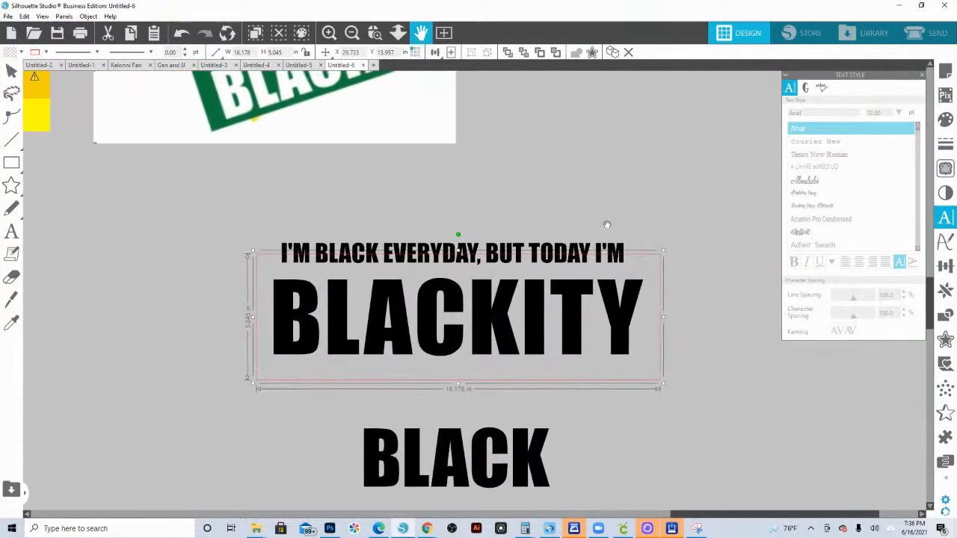
left_click(692, 246)
left_click_drag(695, 246, 650, 261)
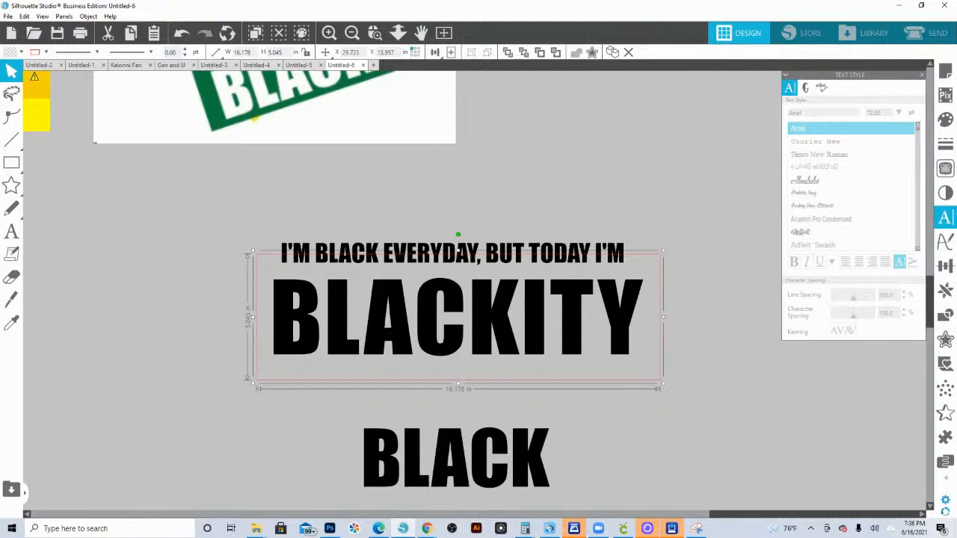
left_click(945, 339)
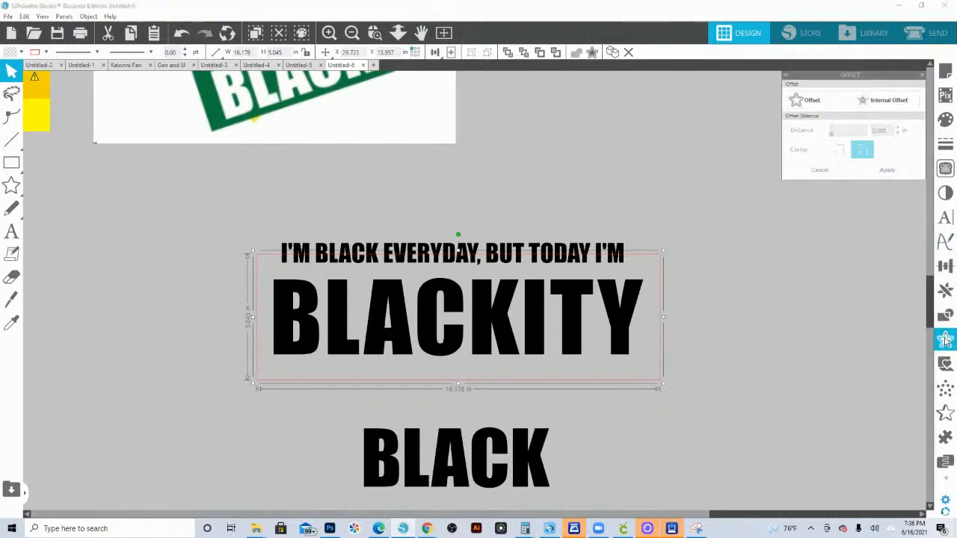
left_click(815, 103)
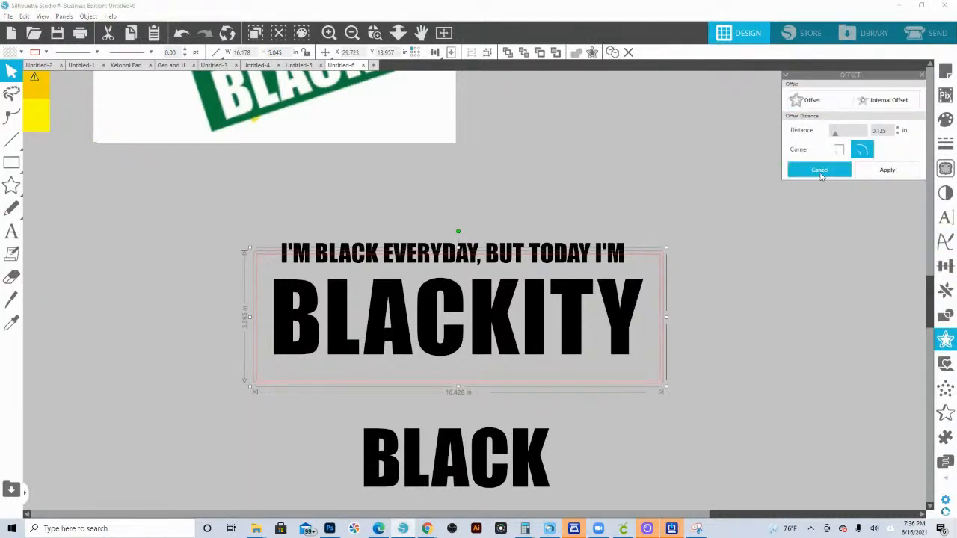
left_click(841, 151)
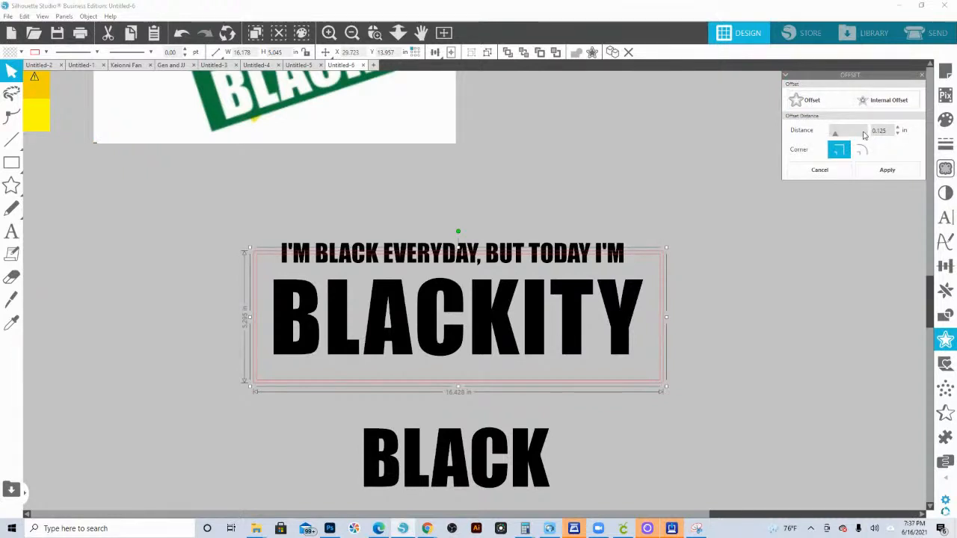
Set the rectangle's offset distance to 0.250 in and apply the offset
left_click_drag(836, 135, 851, 131)
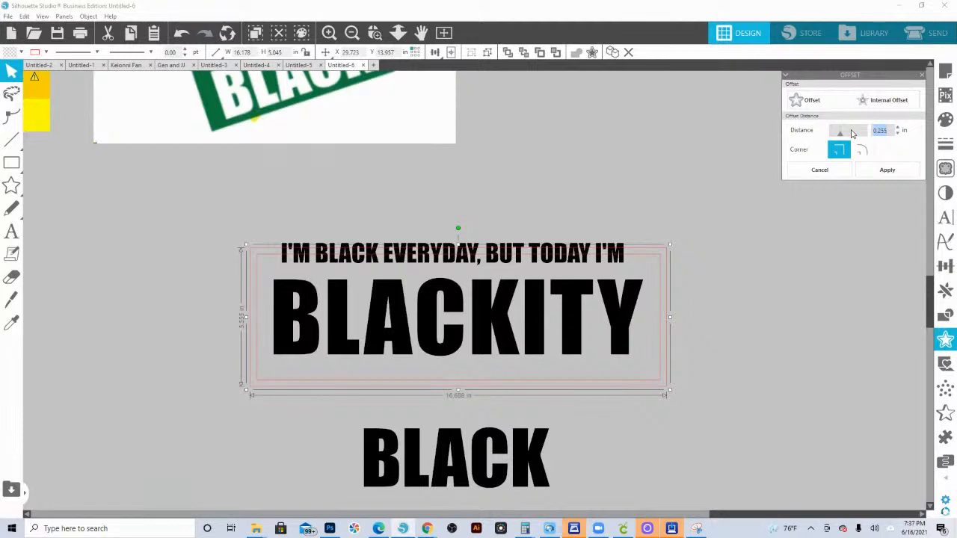
key("BackSpace")
key("Return")
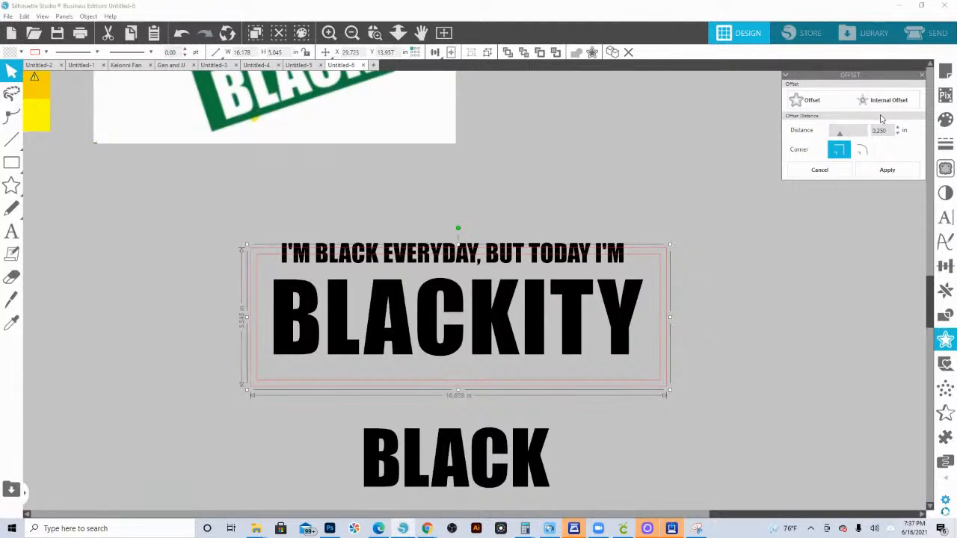
left_click(890, 170)
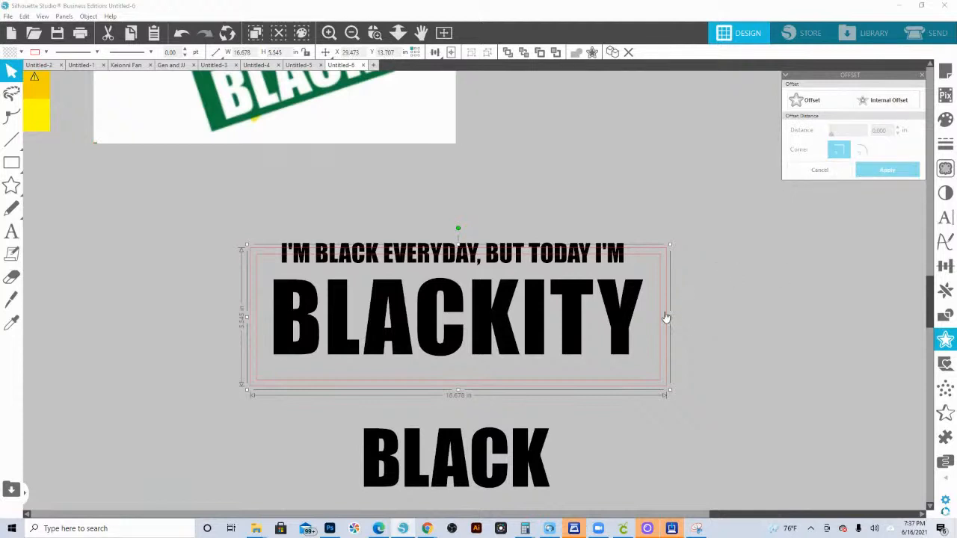
left_click(688, 321)
left_click(666, 322)
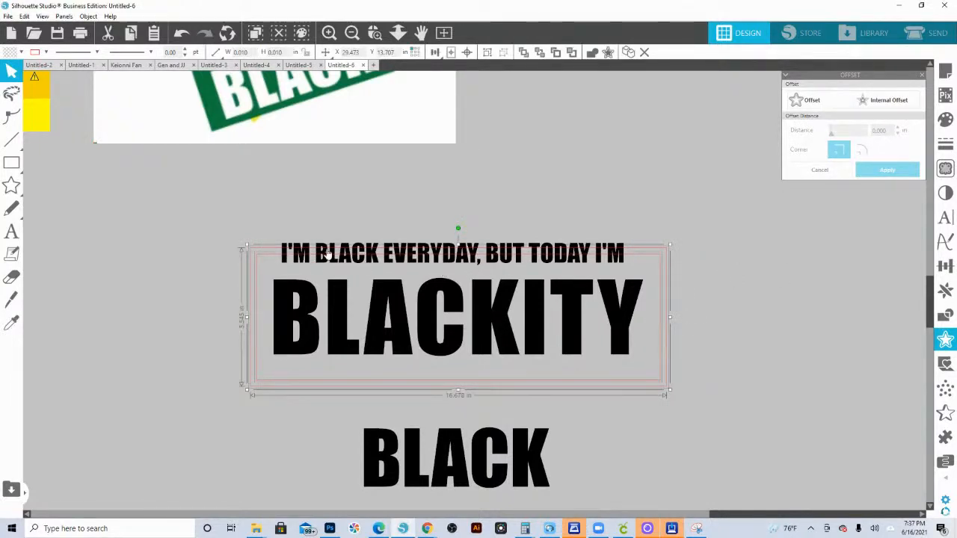
key("Up")
left_click_drag(608, 258, 609, 256)
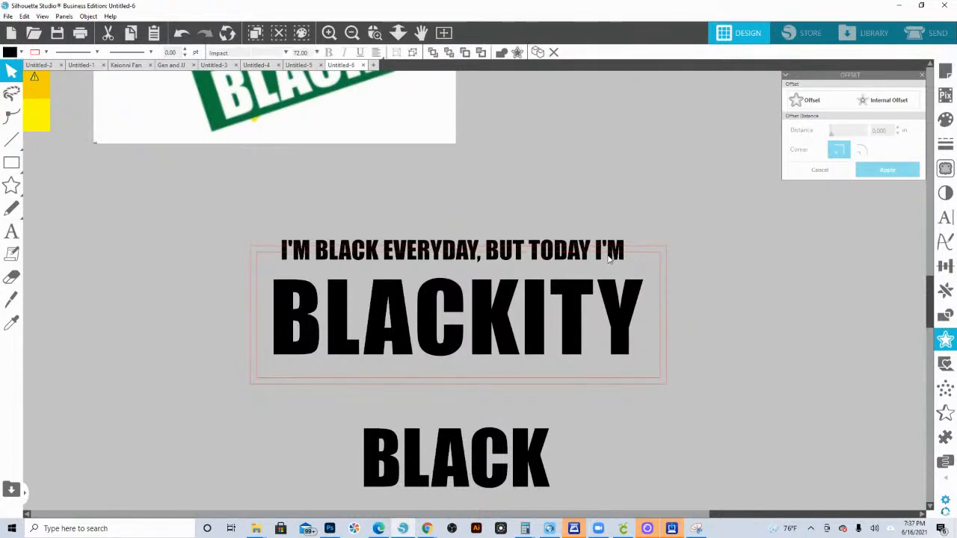
left_click(641, 274)
key("ctrl+z")
key("ctrl+z")
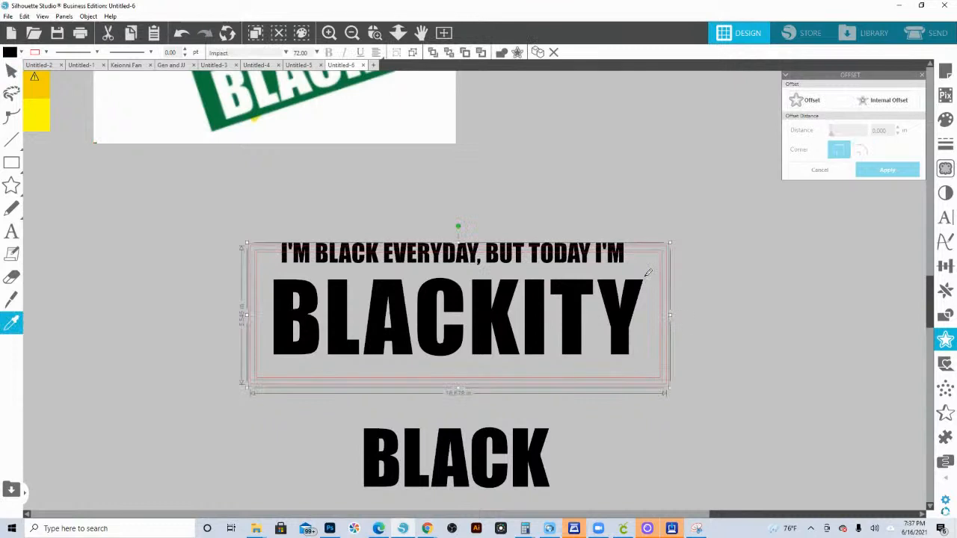
Nudge the "I'M BLACK EVERYDAY, BUT TODAY I'M" line slightly up so it straddles the frame's upper edge
left_click(619, 262)
key("Up")
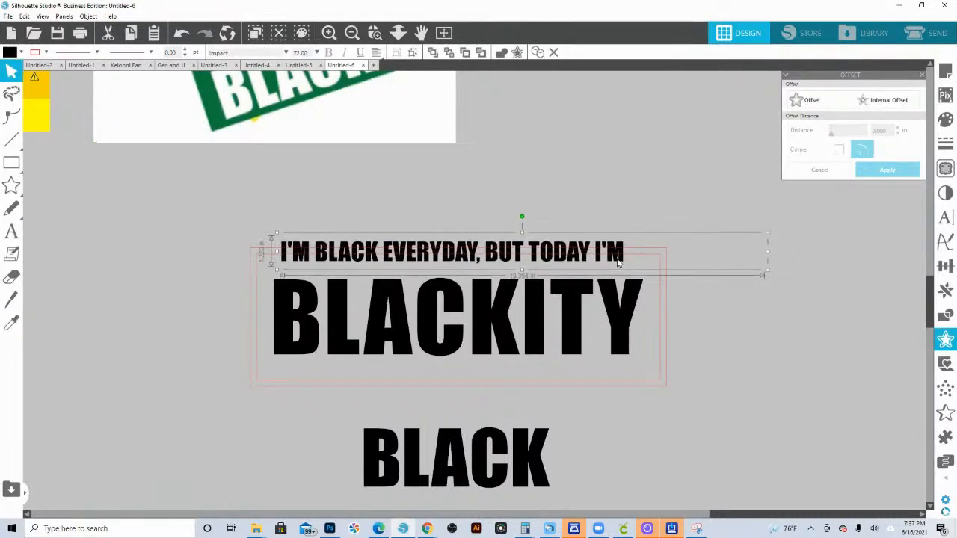
key("Right")
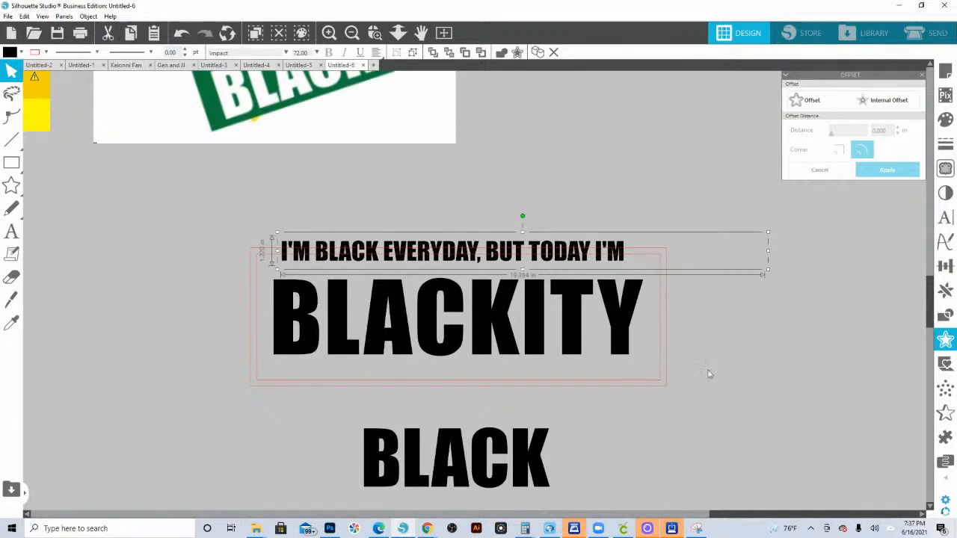
Fill the outer rectangle with light green and the inner rectangle with pink
left_click(686, 312)
left_click(657, 314)
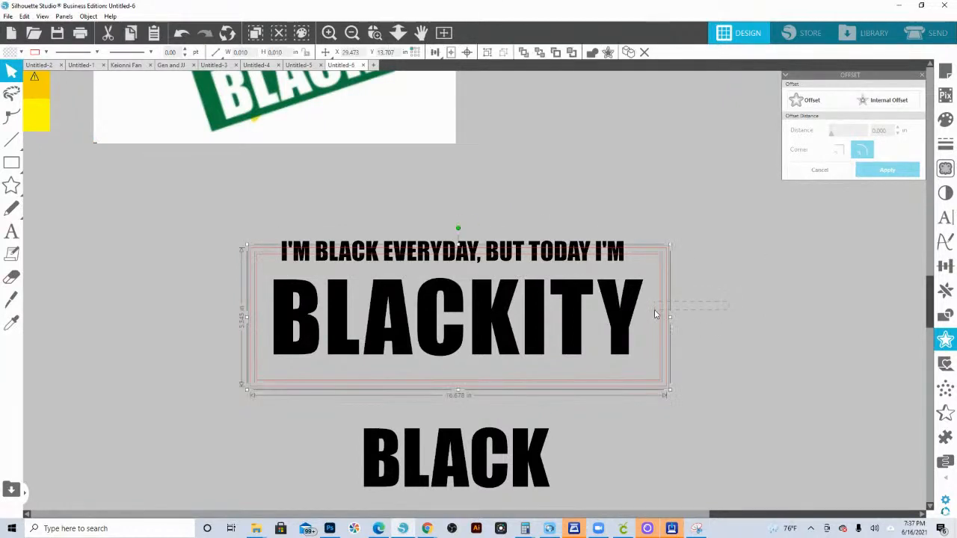
left_click(945, 120)
left_click(881, 168)
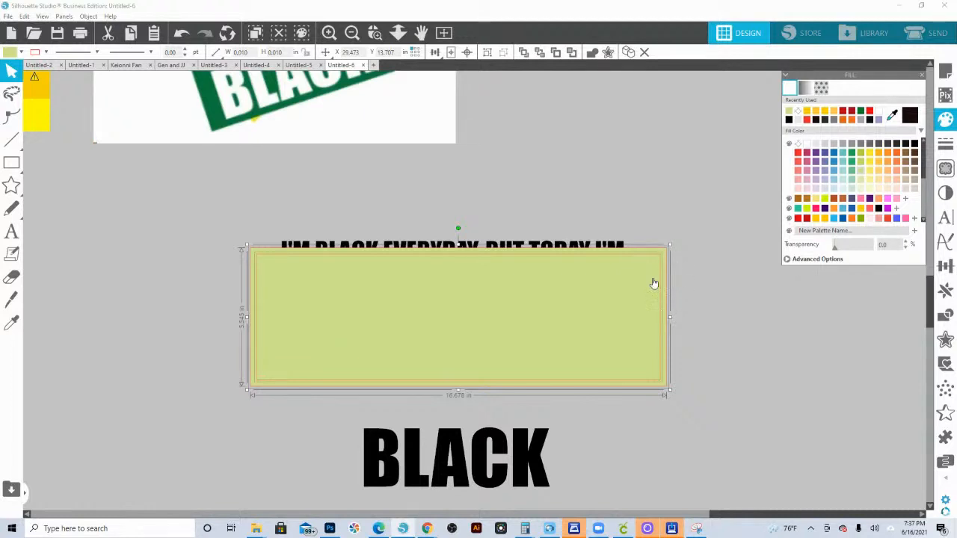
left_click(712, 271)
left_click(659, 278)
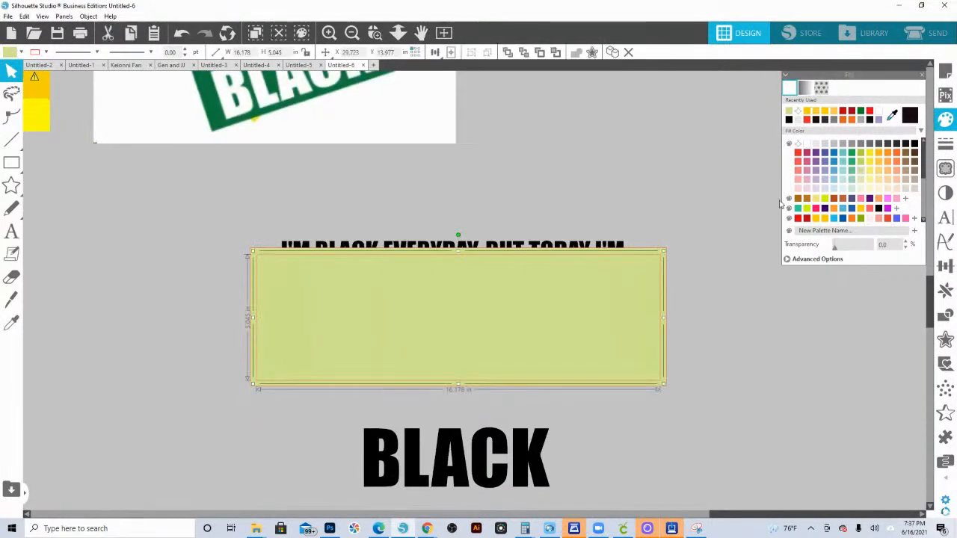
left_click(807, 172)
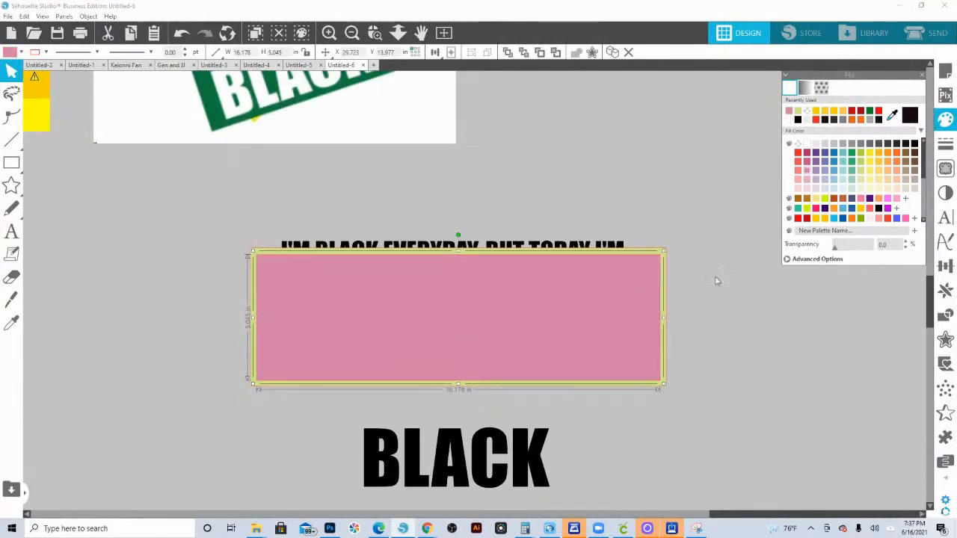
Combine the inner and outer rectangles into a compound path to form a hollow frame
left_click(685, 269)
left_click(658, 270)
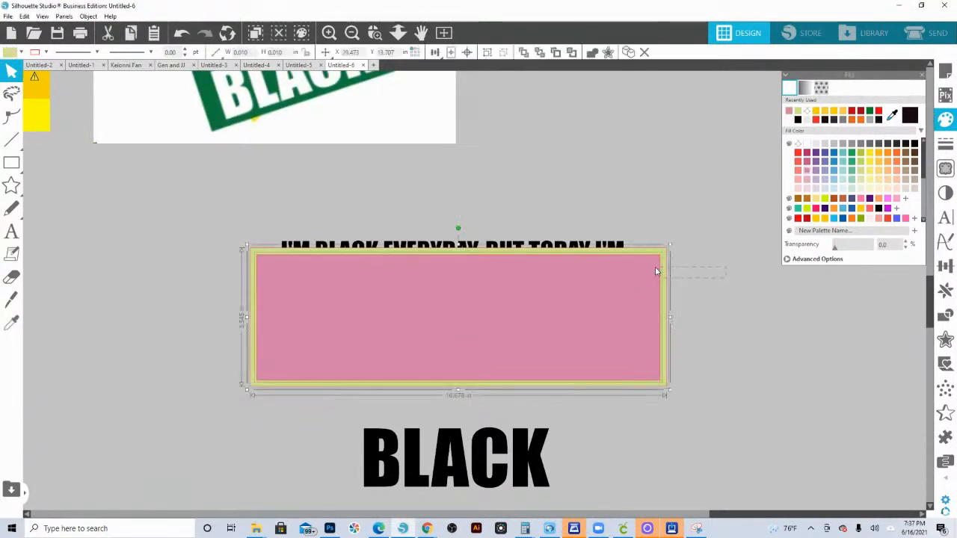
right_click(654, 272)
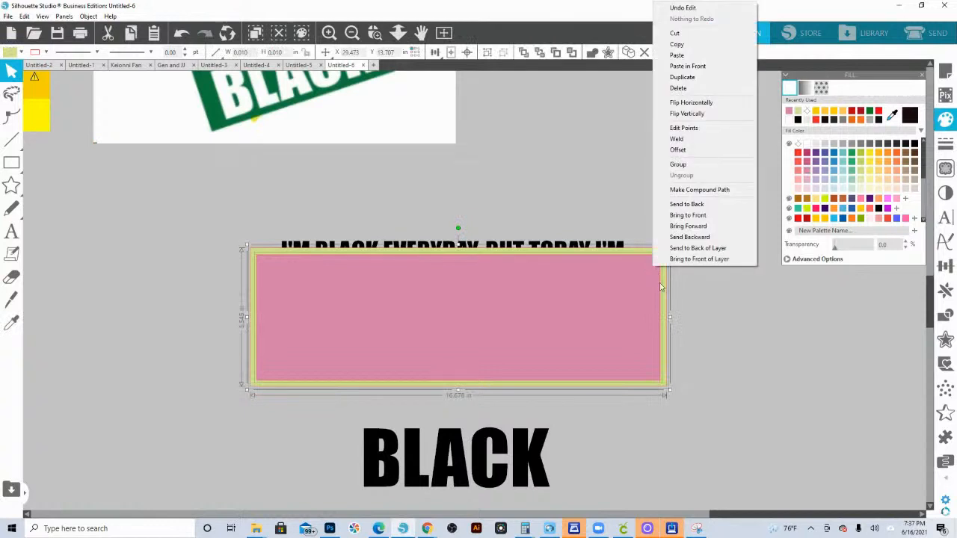
left_click(690, 193)
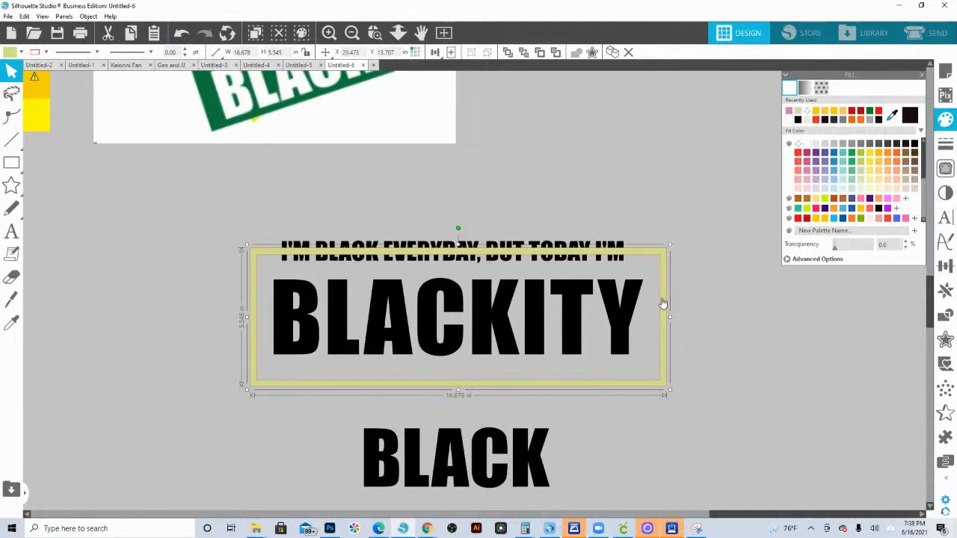
Create an outward offset with rounded corners around the "I'M BLACK EVERYDAY, BUT TODAY I'M" line
left_click(404, 247)
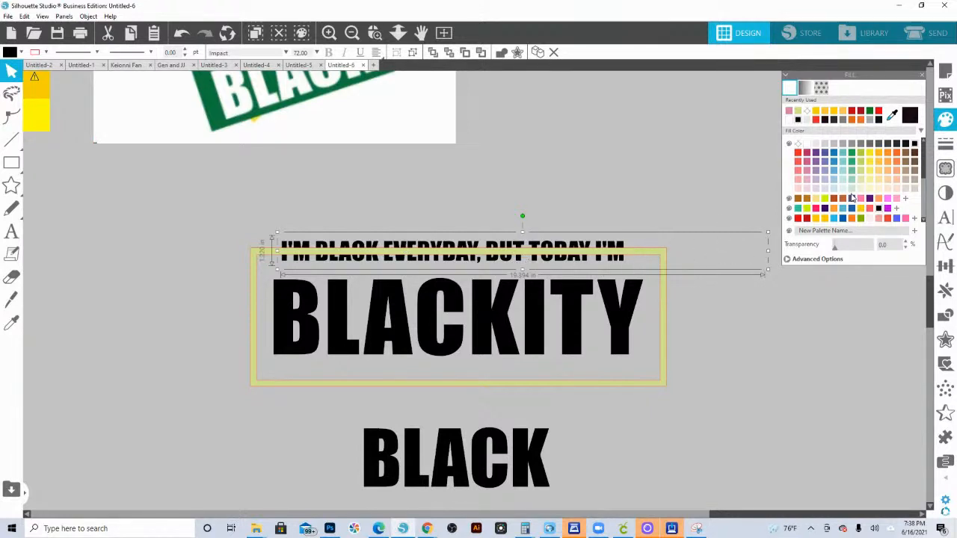
left_click(945, 339)
left_click(815, 105)
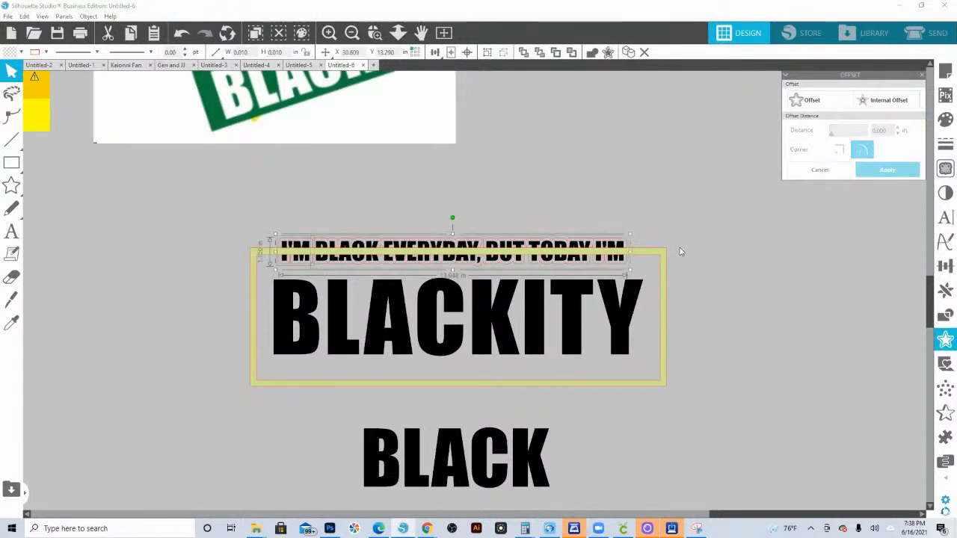
Fill the offset of the "I'M BLACK EVERYDAY, BUT TODAY I'M" line with blue and bring it to the front
left_click(34, 52)
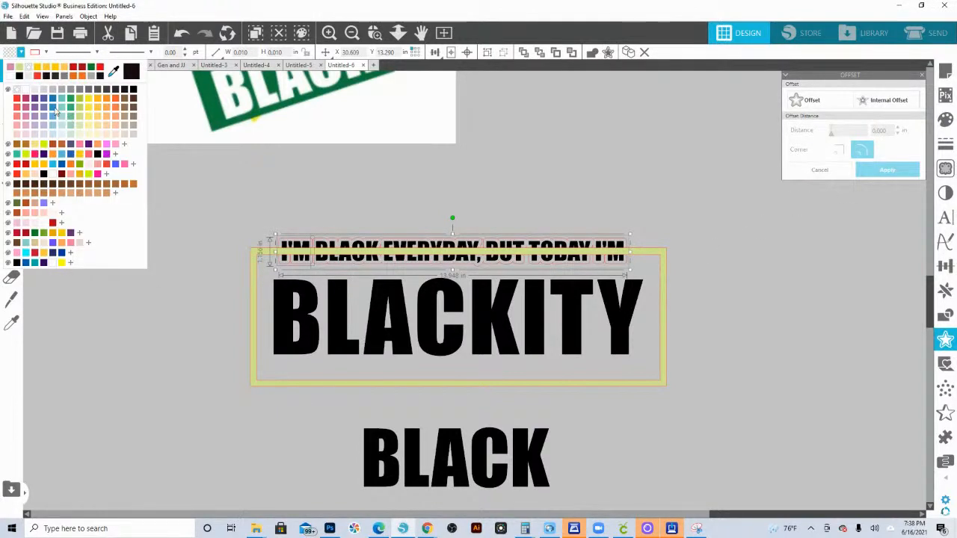
left_click(53, 110)
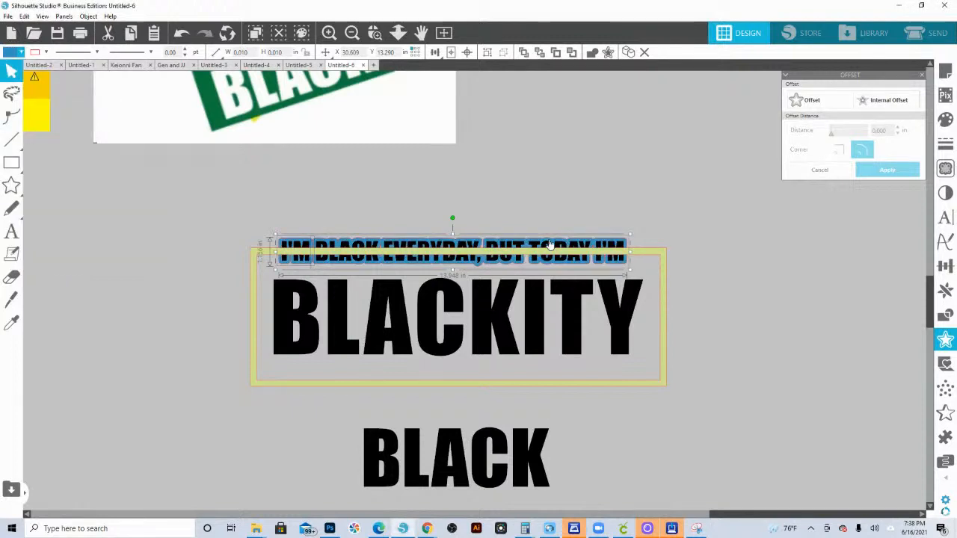
right_click(551, 243)
left_click(598, 464)
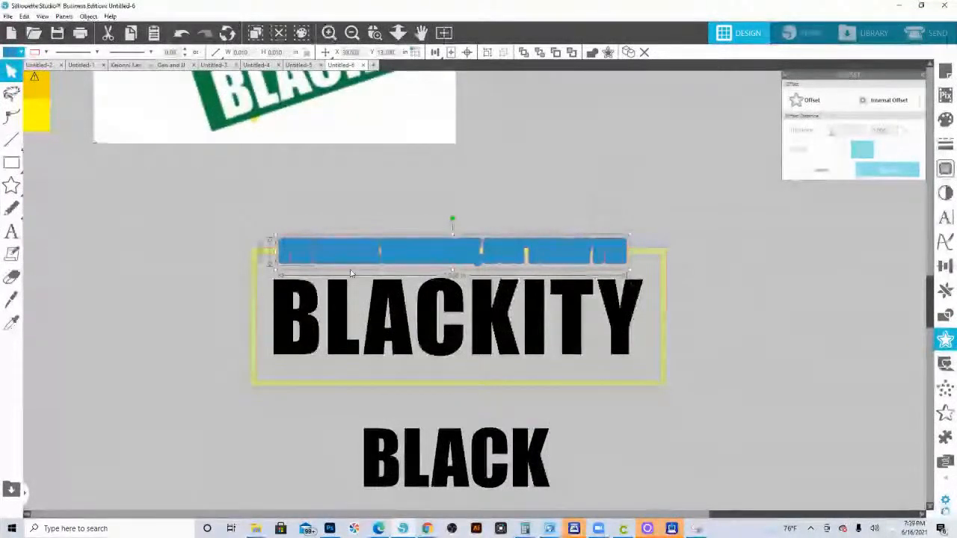
Try to subtract the blue offset behind "BLACK EVERYDAY, BUT TODAY I'M" from the green frame
left_click(374, 32)
left_click_drag(233, 227, 709, 446)
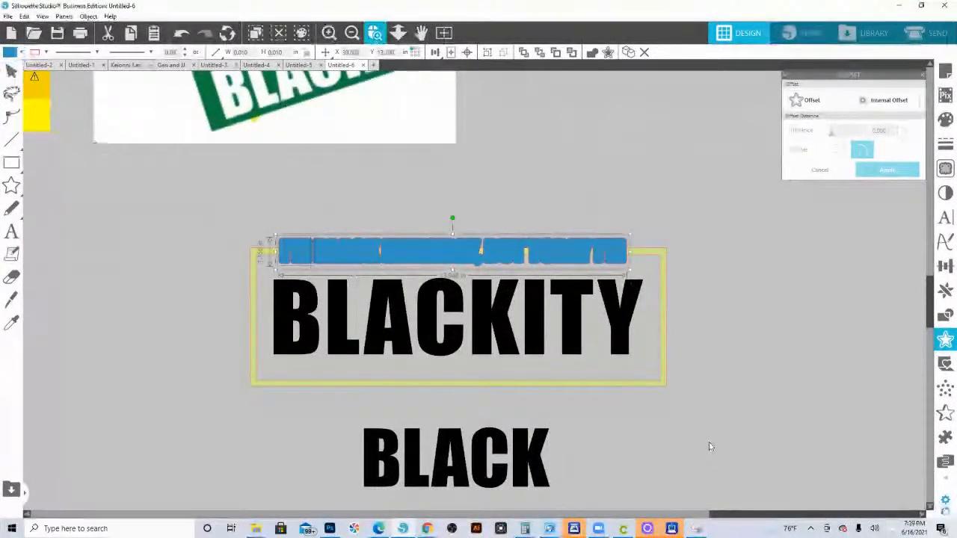
left_click(725, 161)
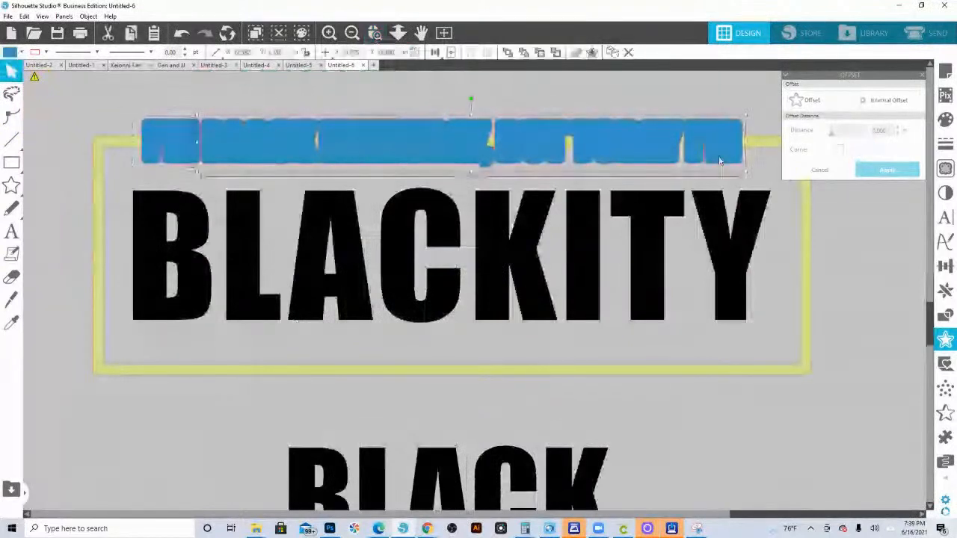
left_click(756, 150, "shift")
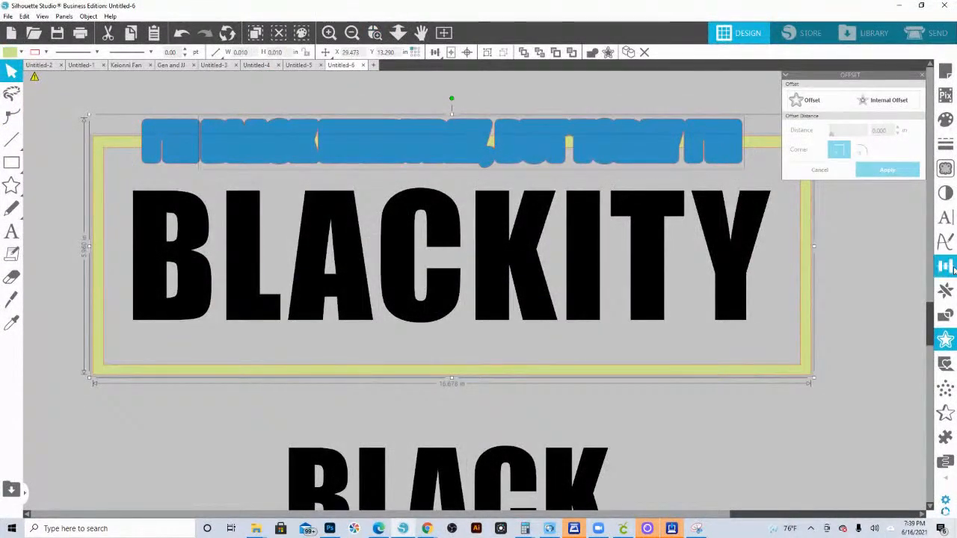
left_click(945, 317)
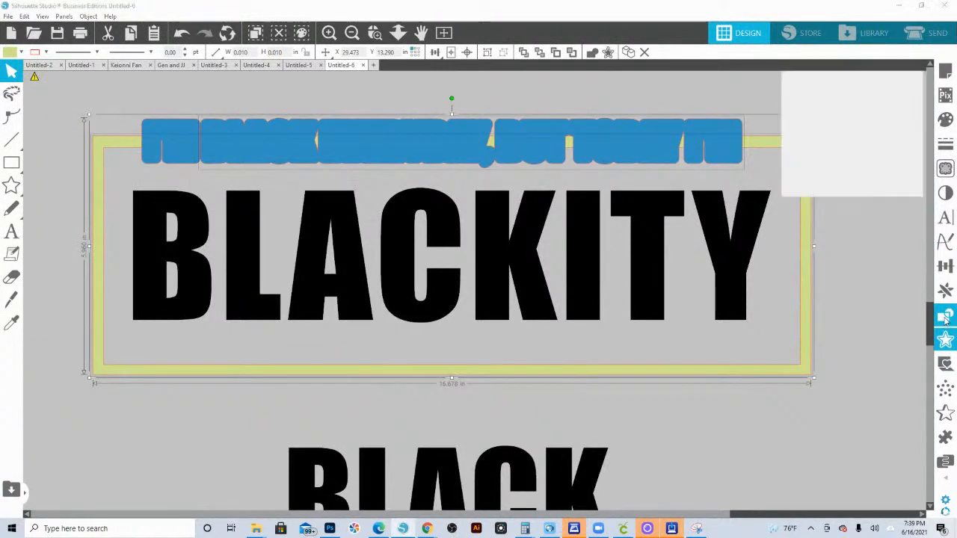
left_click(882, 101)
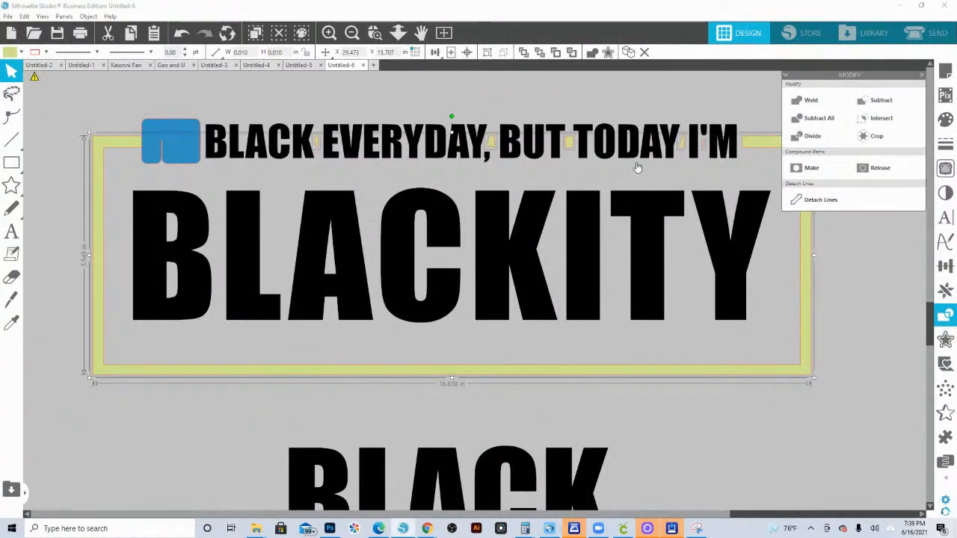
Subtract the complete blue tagline offset, including the first "I'M", from the frame and delete the leftover fragments between the letters
left_click(181, 139)
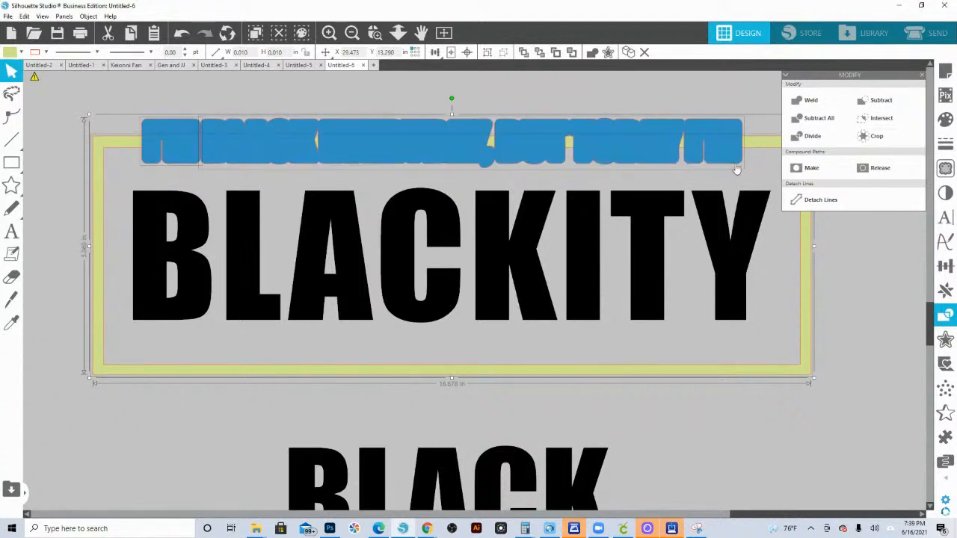
left_click(888, 100)
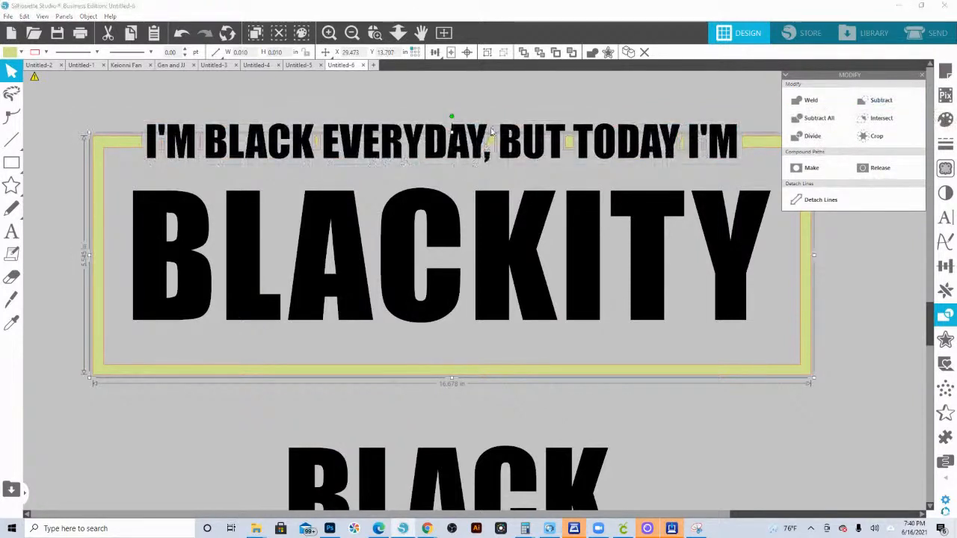
left_click(130, 147)
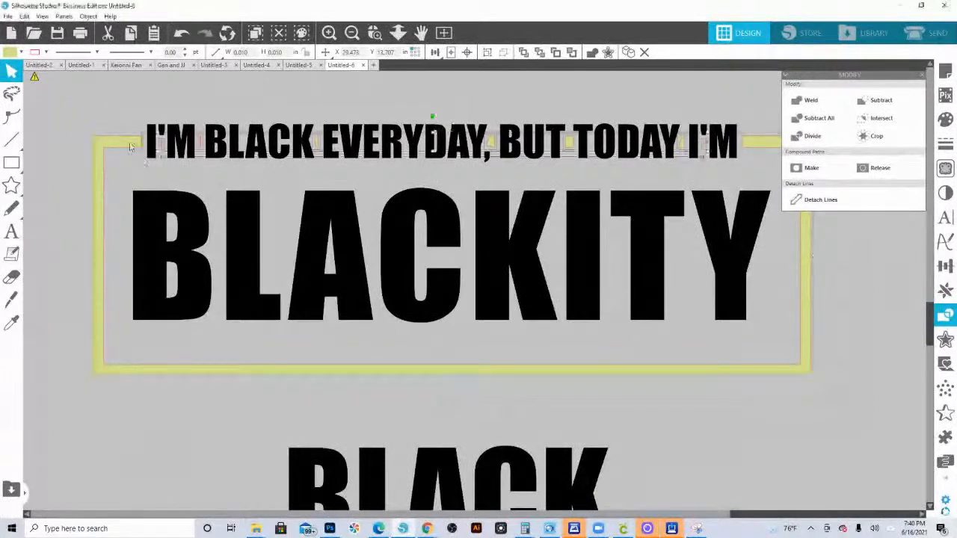
key("Delete")
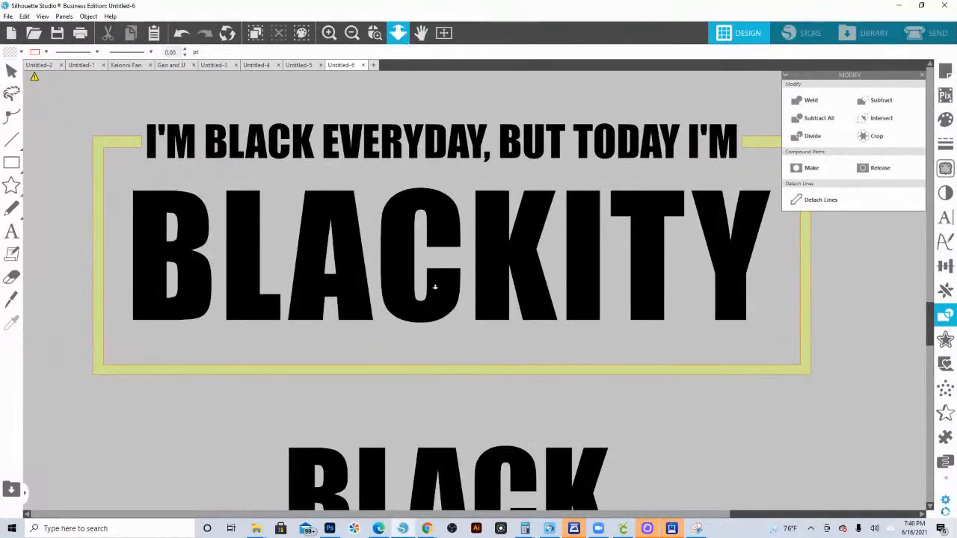
Draw a rectangle about 9.2 × 3.3 in around the "BLACK" text below the frame
scroll(473, 284, "down", 5)
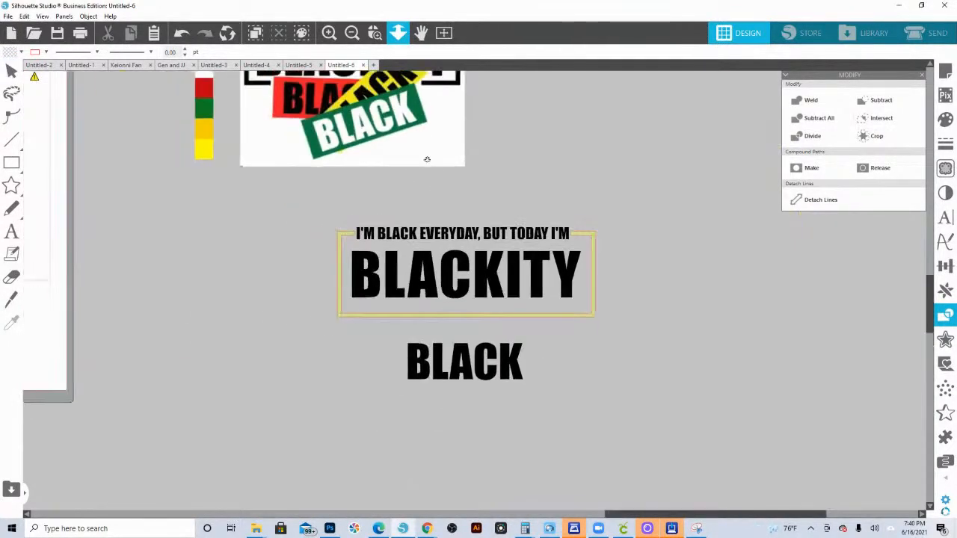
left_click(12, 163)
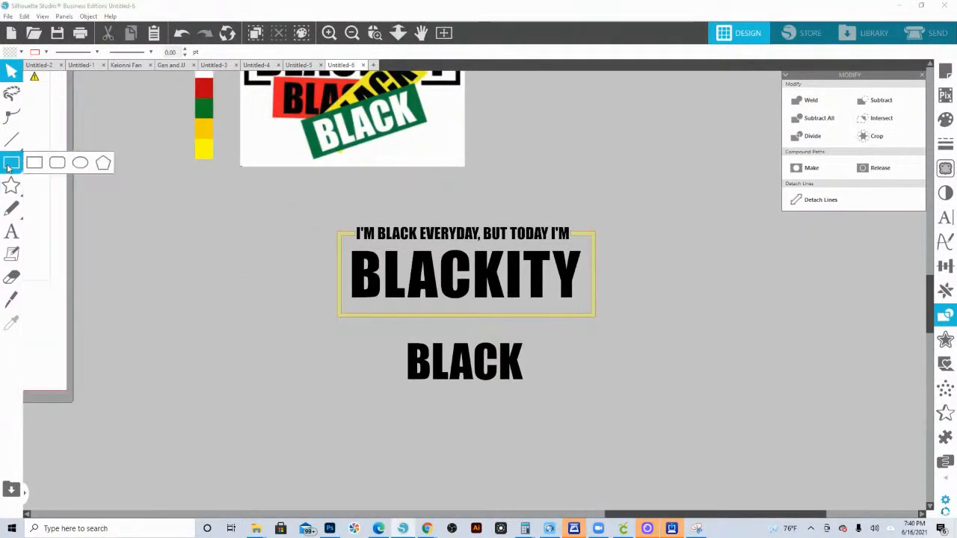
left_click_drag(394, 338, 536, 391)
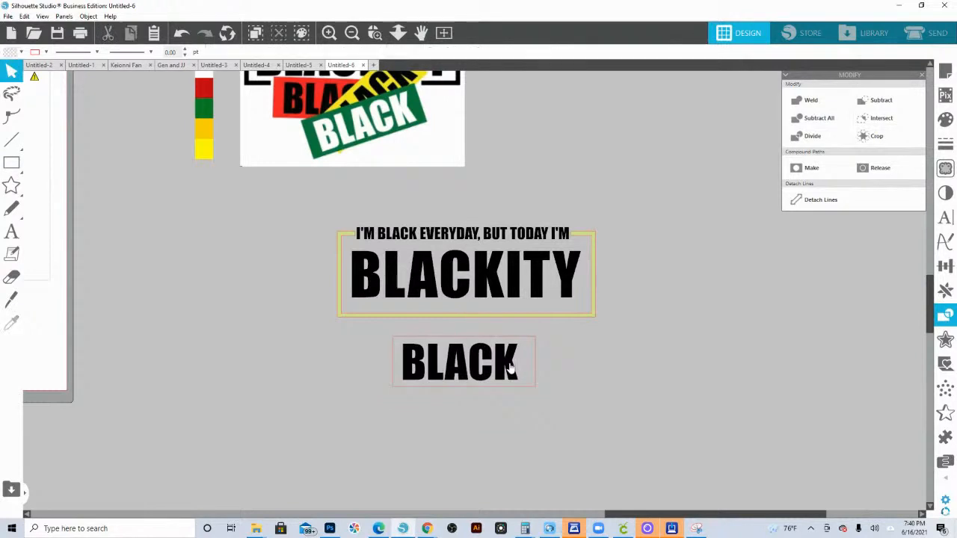
Narrow the rectangle around "BLACK" from both sides to about 8.3 in wide
left_click(534, 363)
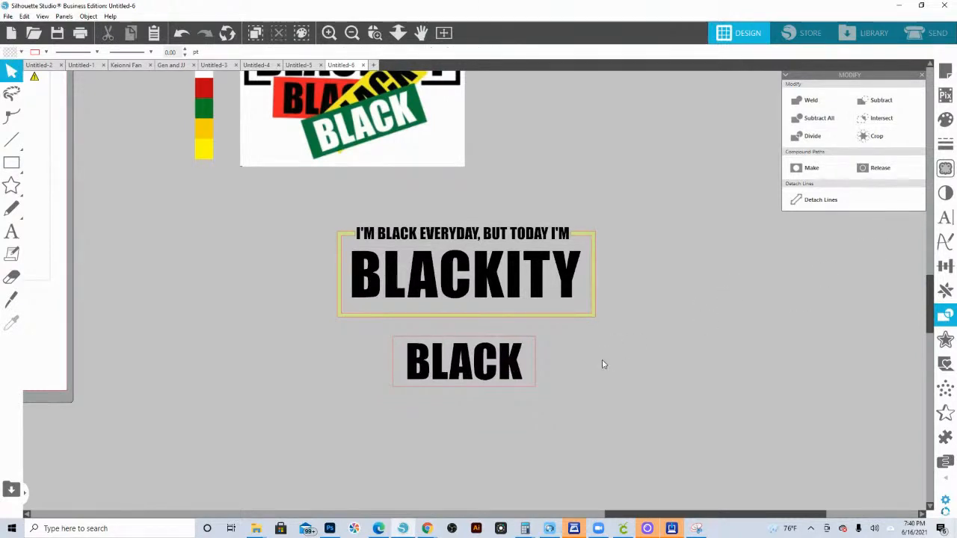
left_click(522, 361)
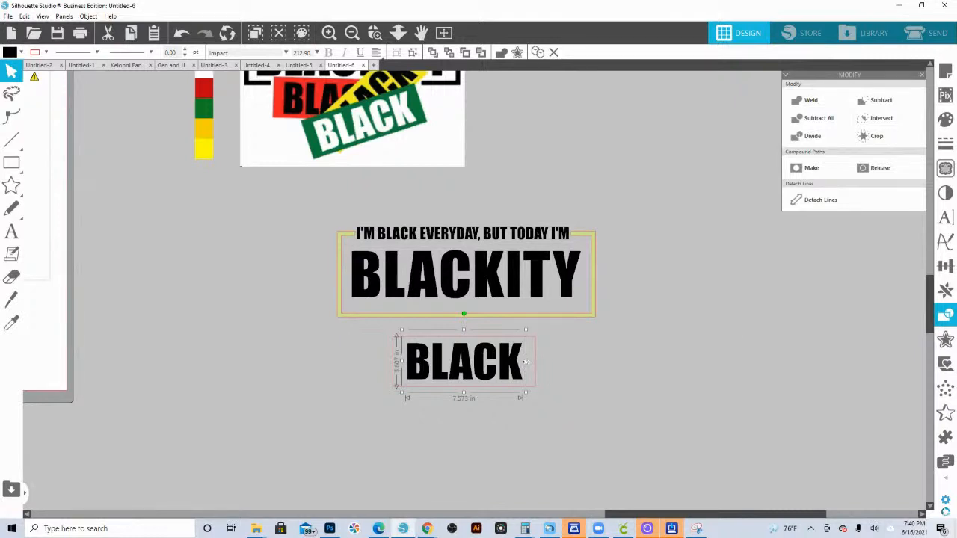
left_click(538, 371)
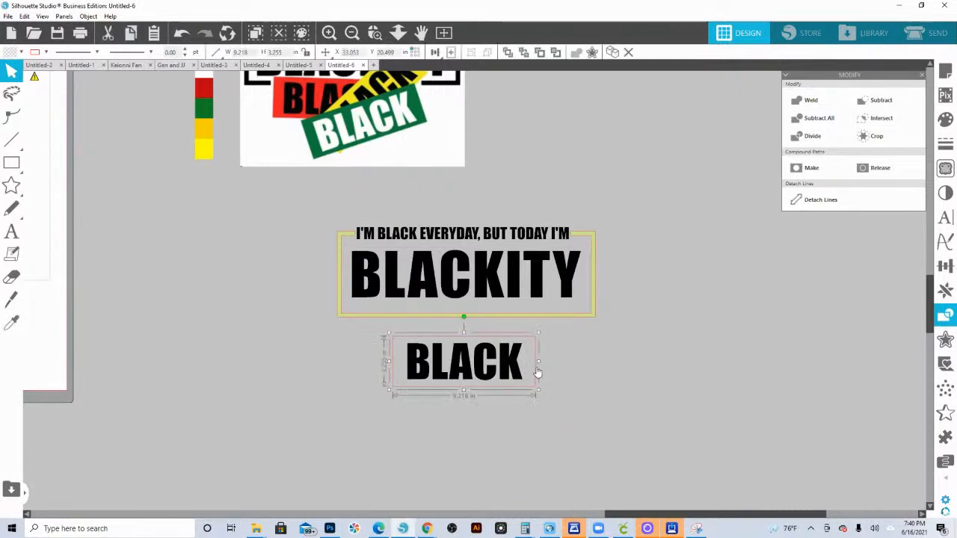
left_click_drag(540, 365, 531, 365)
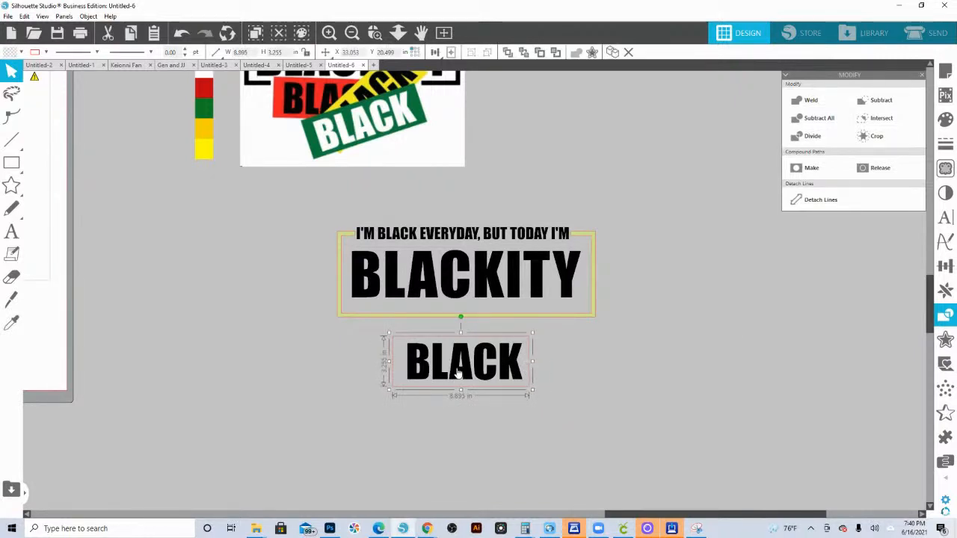
left_click_drag(388, 361, 397, 365)
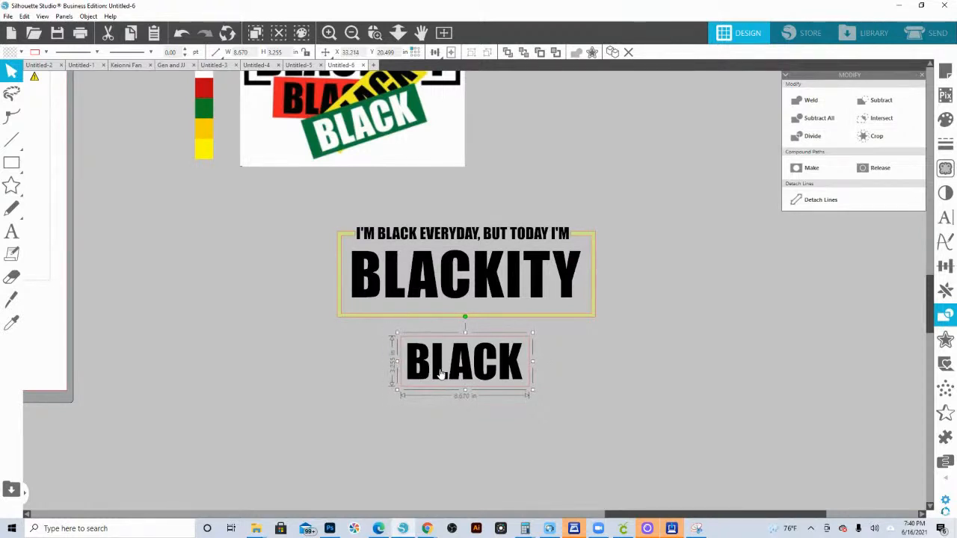
Place a spare copy of the "BLACK" text below the design and convert the original inside the rectangle to a path
left_click(516, 371)
left_click_drag(516, 371, 747, 497)
right_click(511, 362)
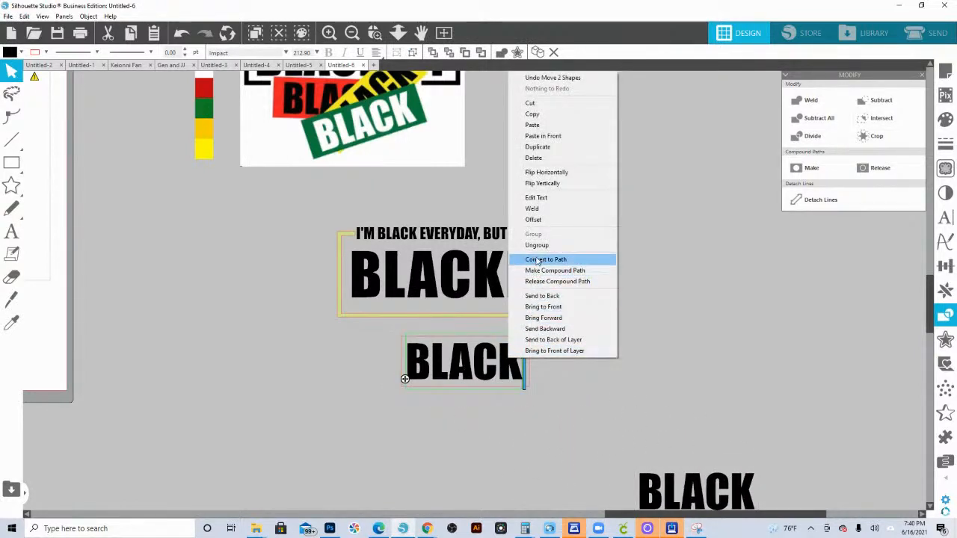
left_click(540, 260)
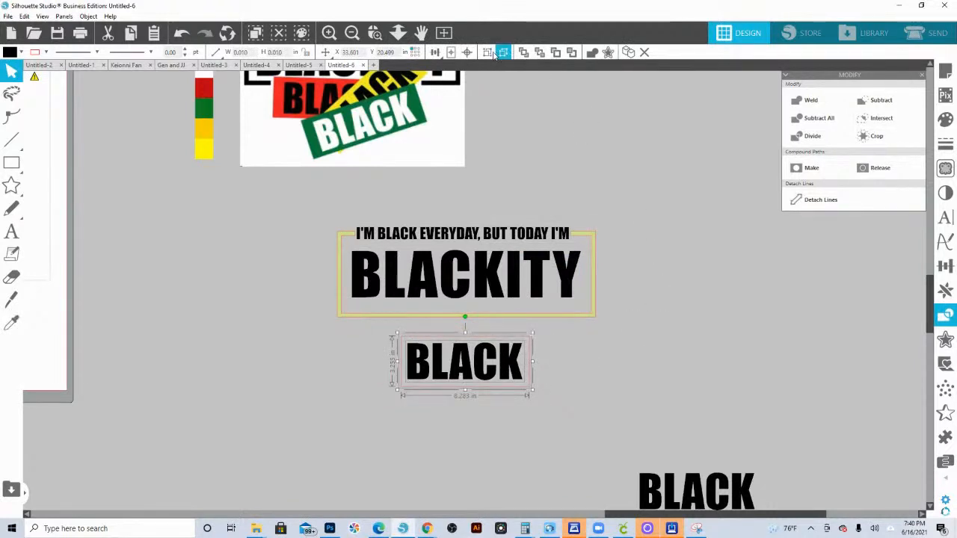
Center "BLACK" within its rectangle and duplicate the pair twice side by side in a row
left_click(467, 54)
left_click(599, 369)
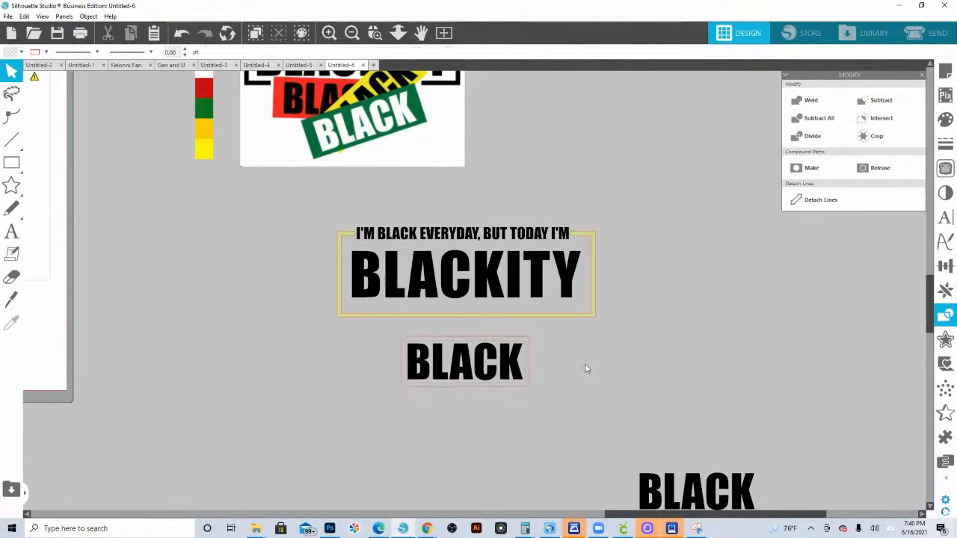
left_click(522, 368)
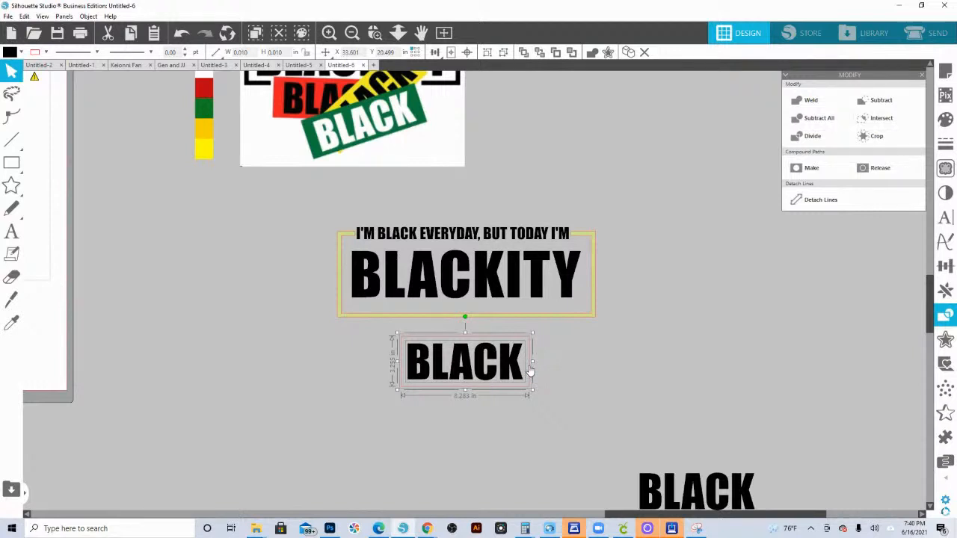
key("i")
key("ctrl+d")
key("ctrl+d")
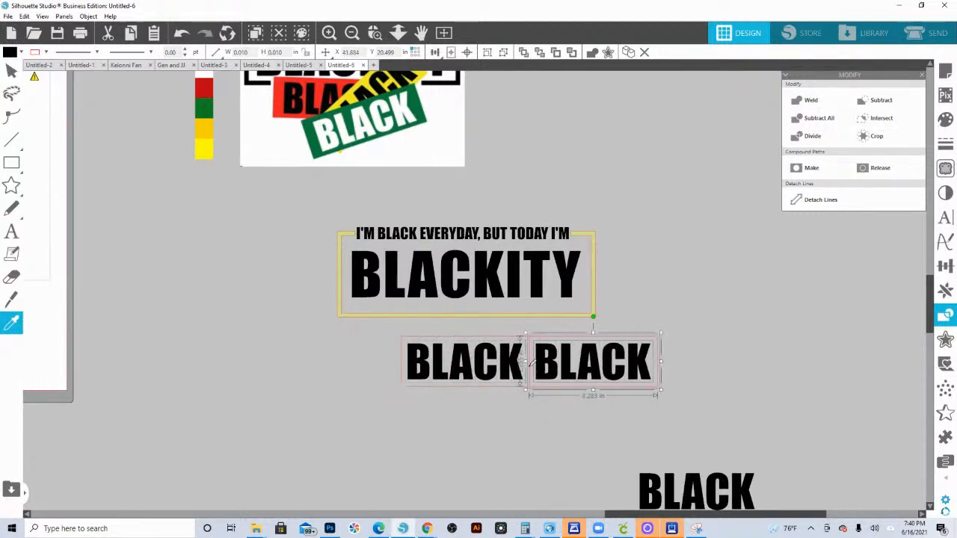
left_click(722, 314)
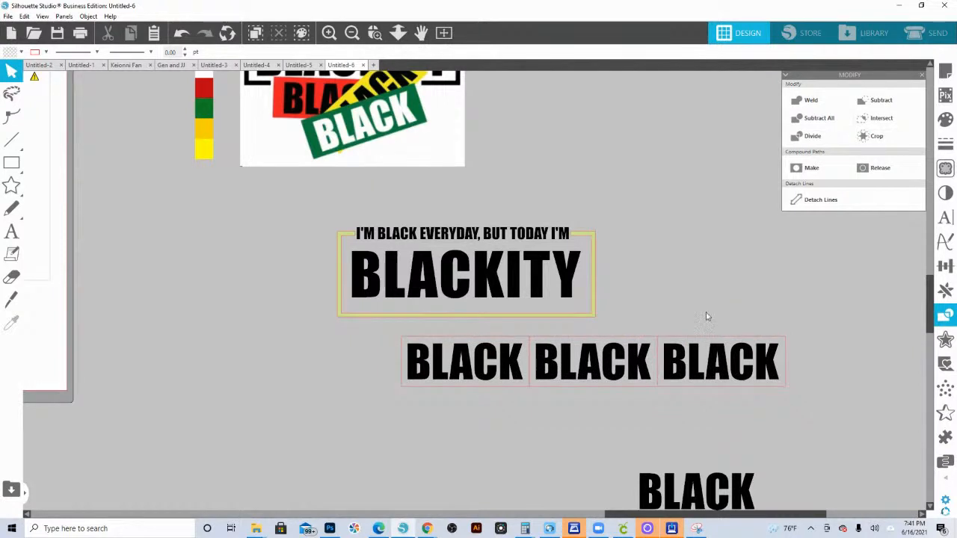
Fill the first "BLACK" rectangle with the palette's red swatch and send it behind the text
left_click(516, 341)
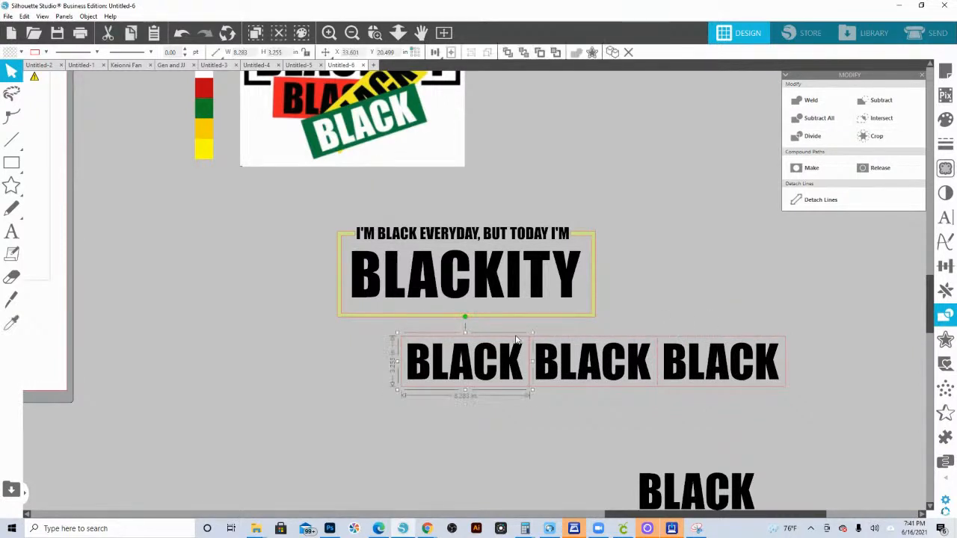
key("i")
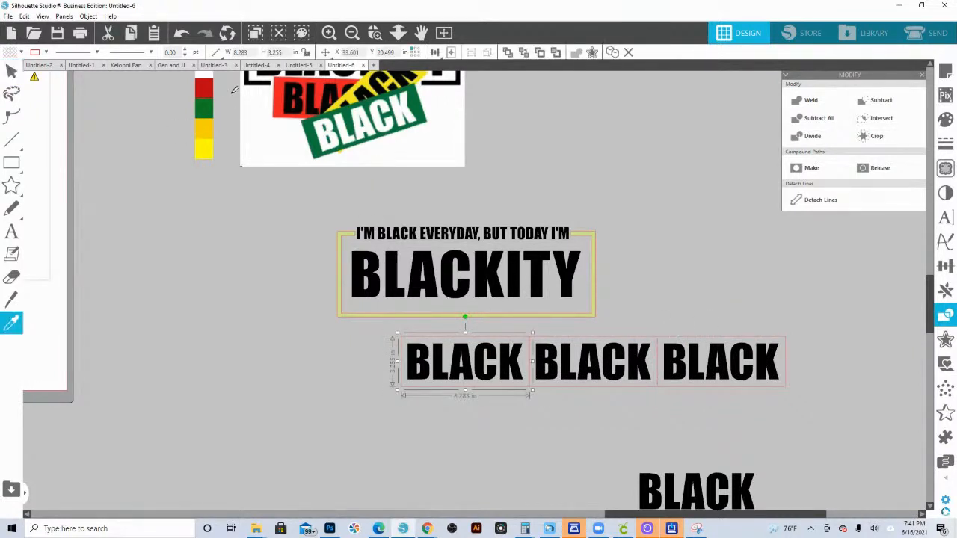
left_click(212, 88)
right_click(491, 357)
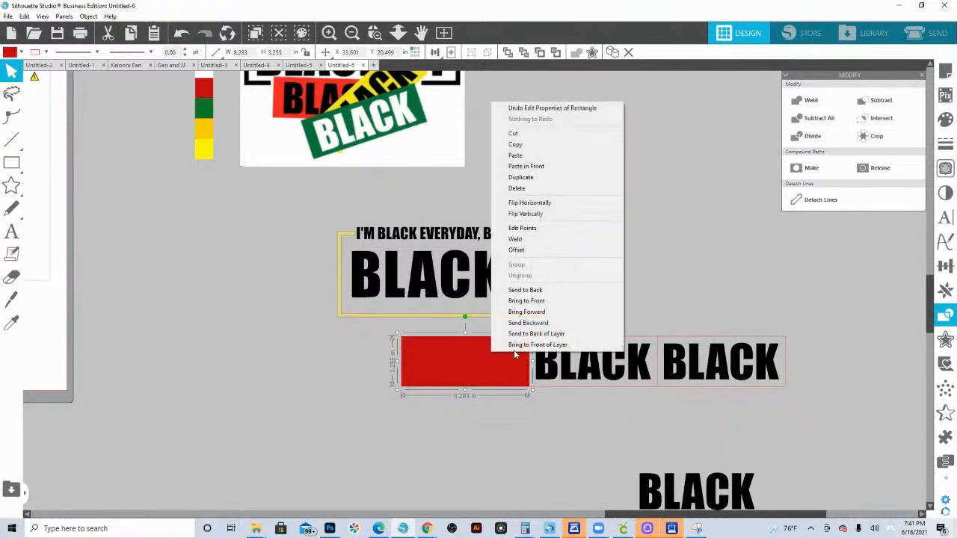
left_click(526, 289)
key("Escape")
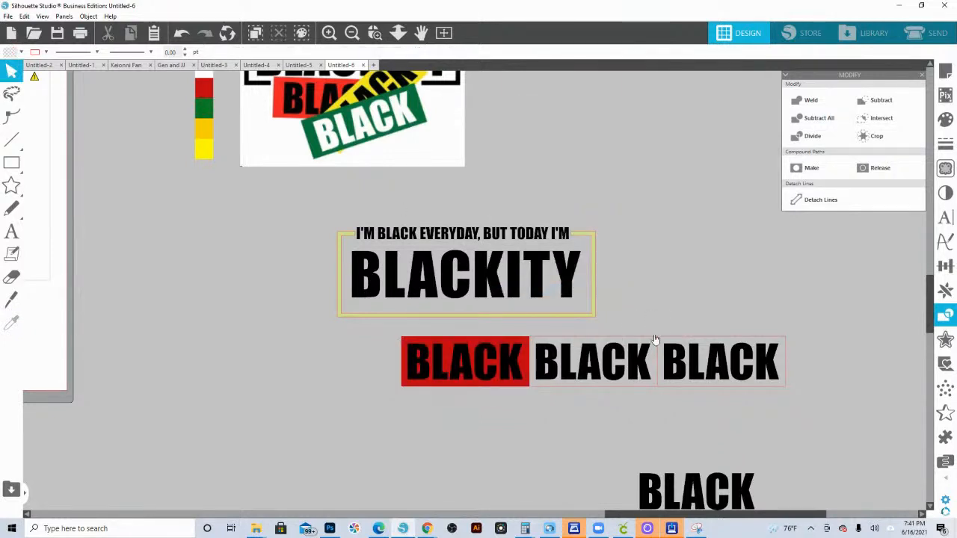
Send the second and third "BLACK" rectangles to the back
left_click(658, 345)
right_click(663, 344)
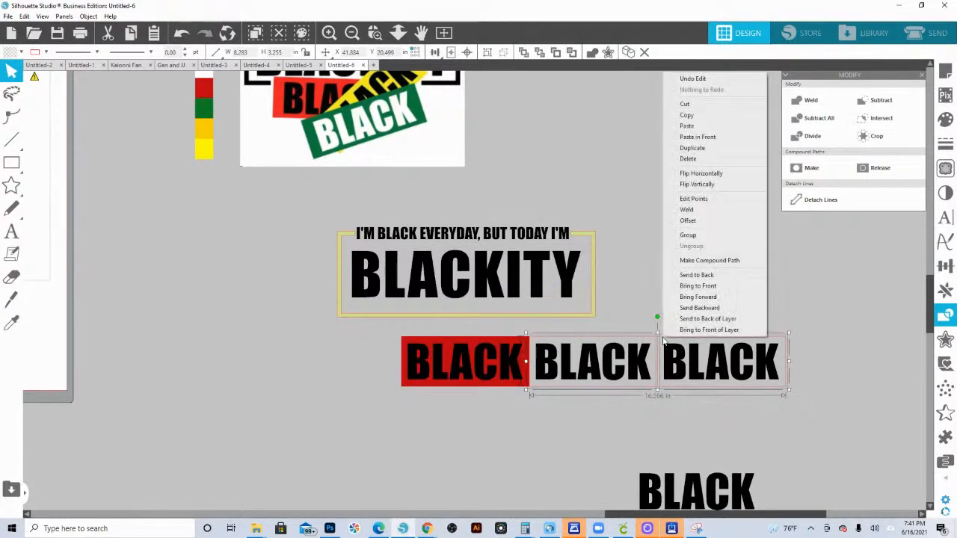
left_click(696, 274)
left_click(651, 326)
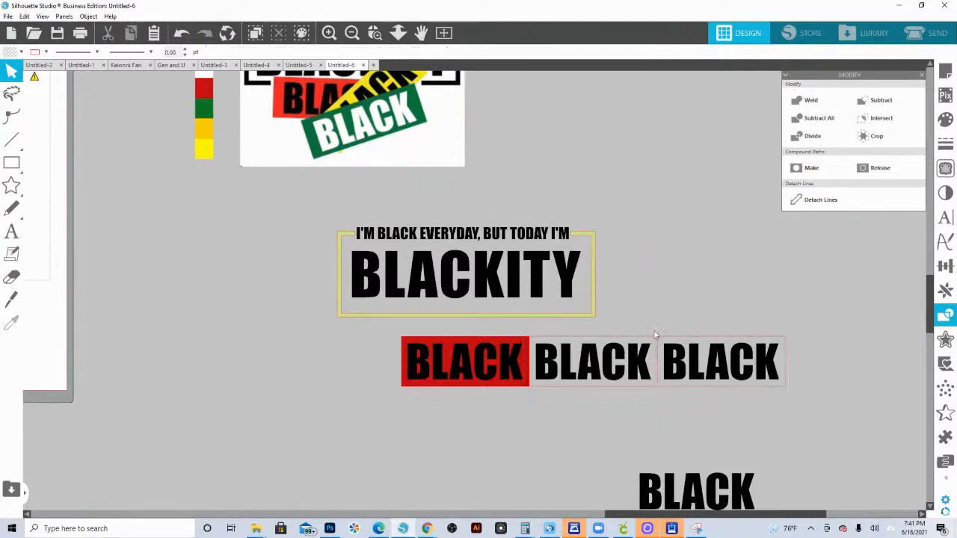
Fill the second "BLACK" rectangle with the bright yellow sampled from the color swatches
left_click(656, 340)
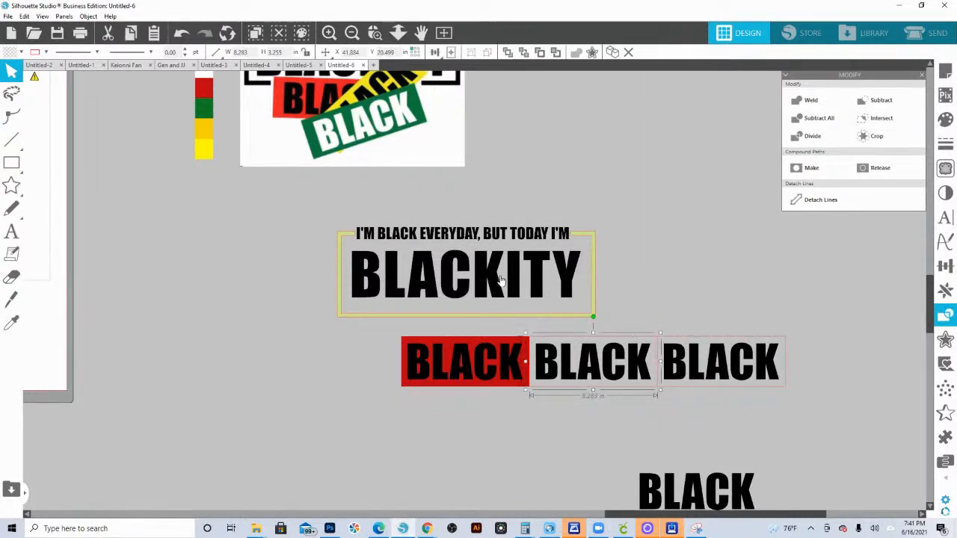
left_click(11, 322)
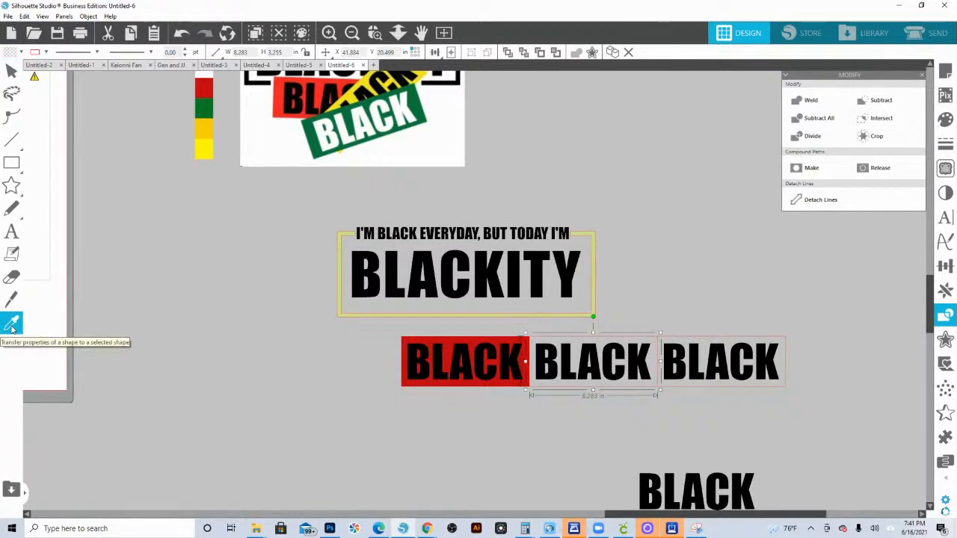
left_click(208, 149)
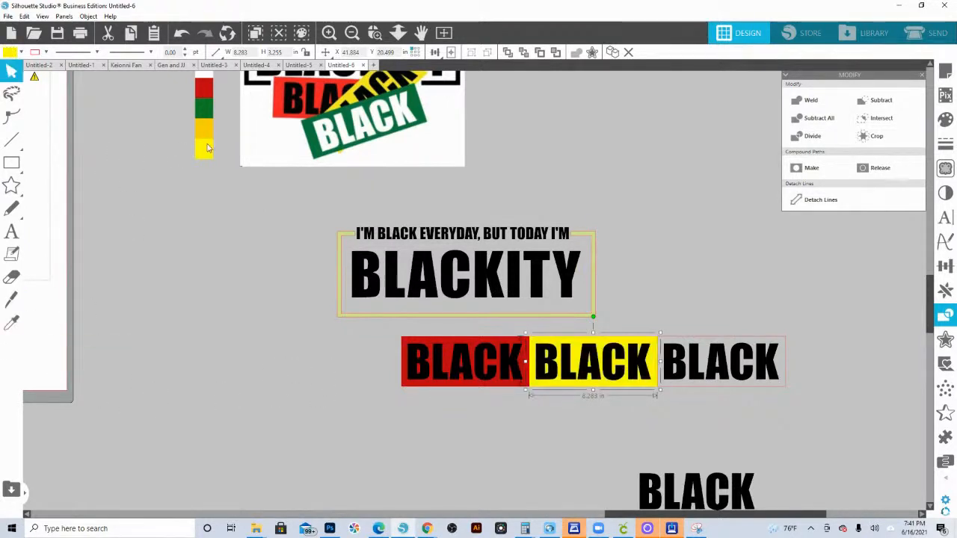
Fill the third "BLACK" rectangle with the green sampled from the color swatches
left_click(725, 336)
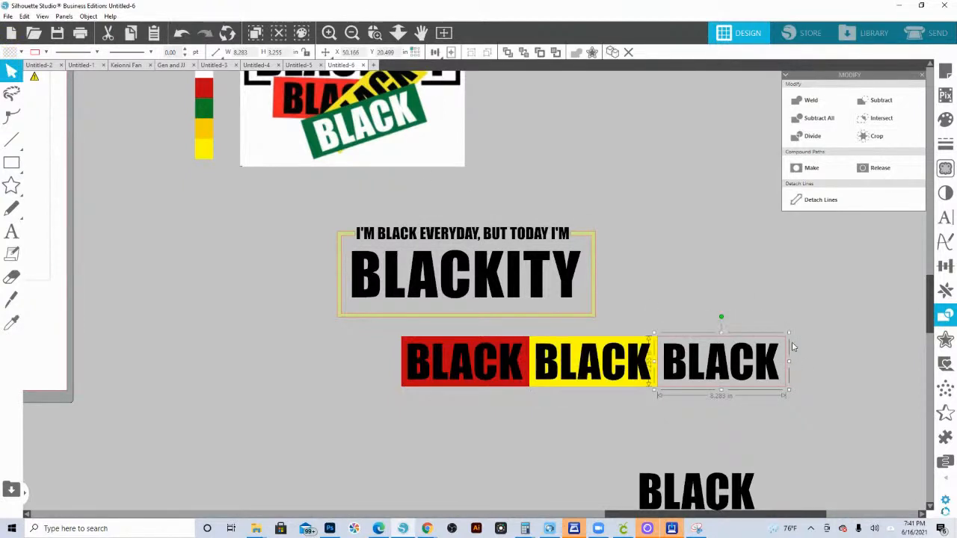
left_click(945, 120)
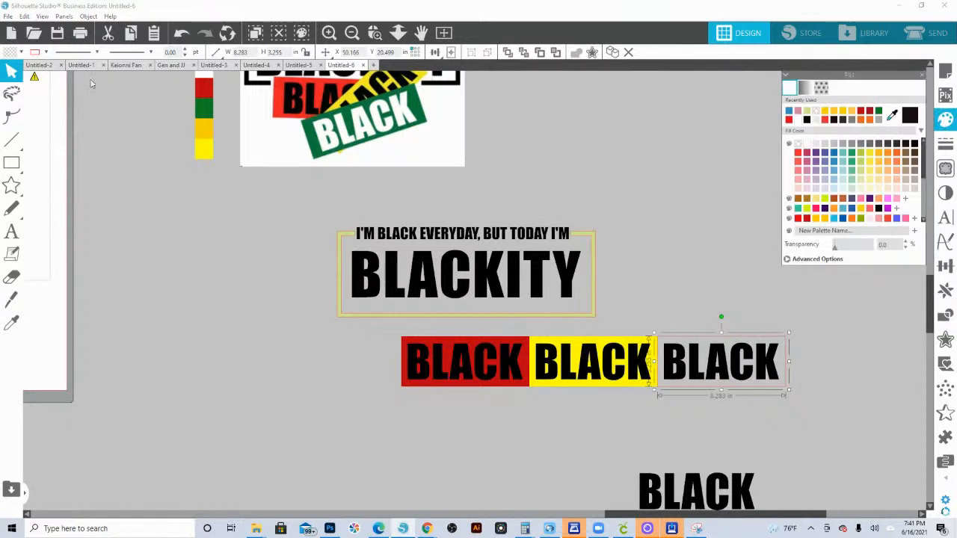
left_click(24, 56)
left_click(24, 56)
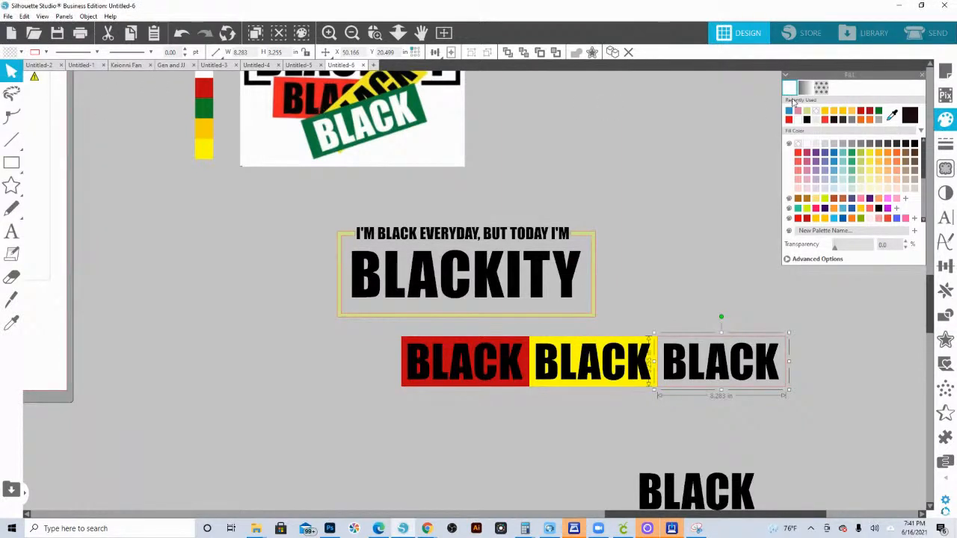
left_click(892, 116)
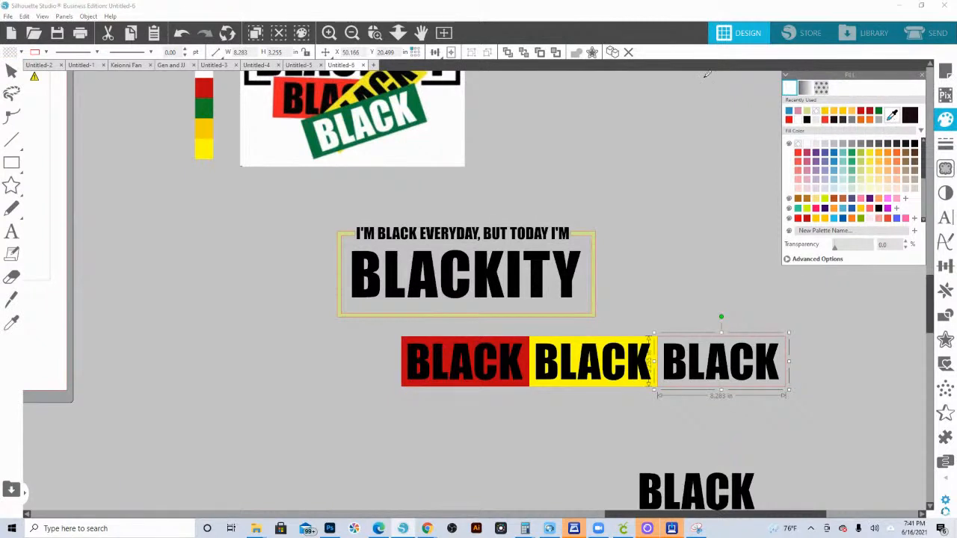
left_click(204, 109)
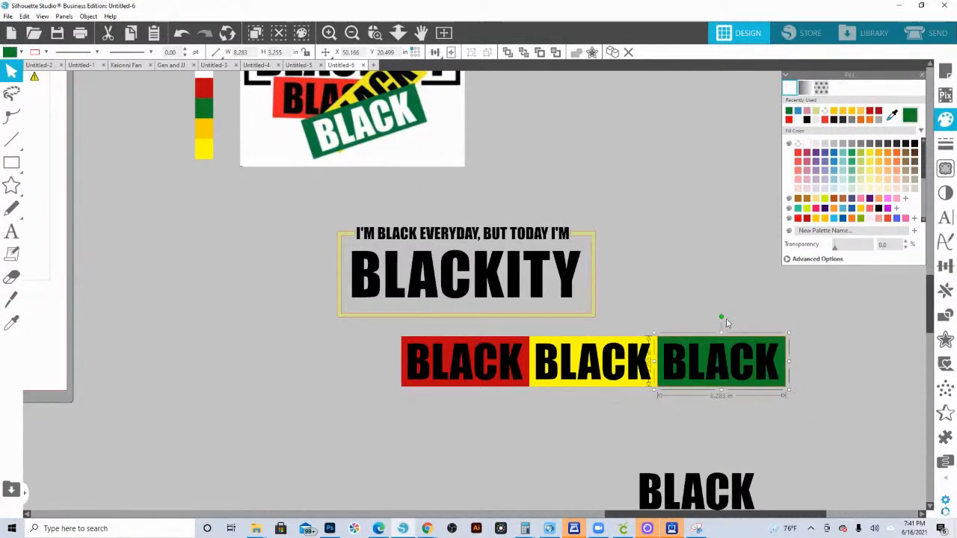
Group the red, yellow and green rectangles each with its own "BLACK" text
left_click(682, 225)
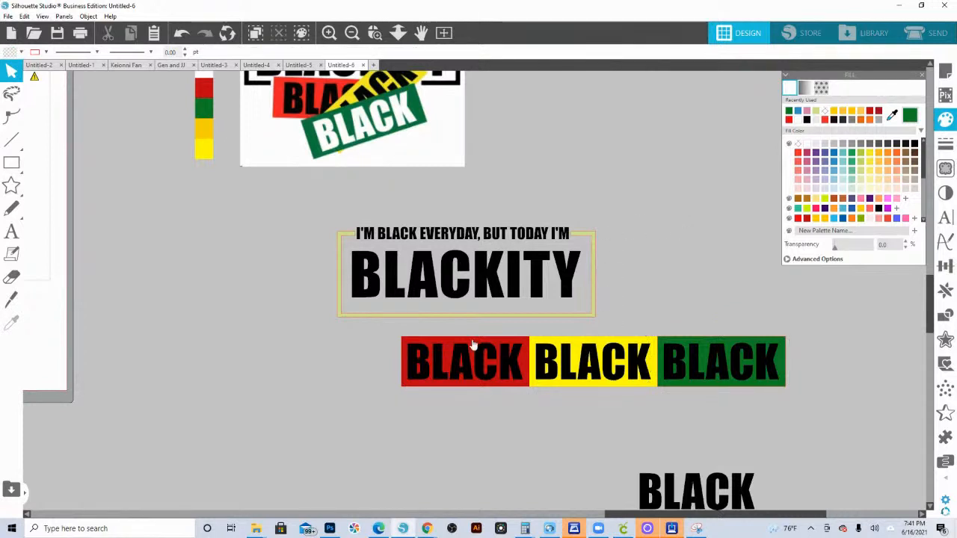
left_click(490, 375)
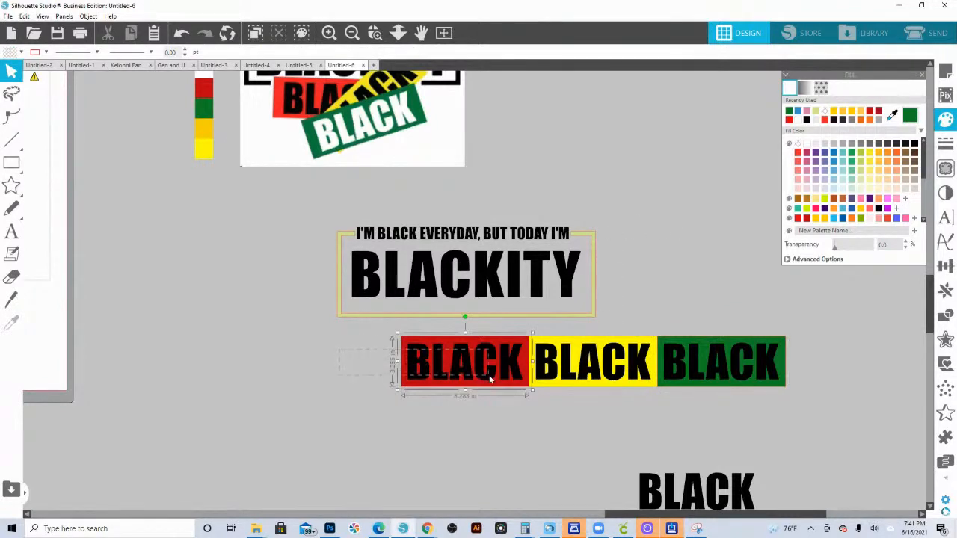
right_click(490, 372)
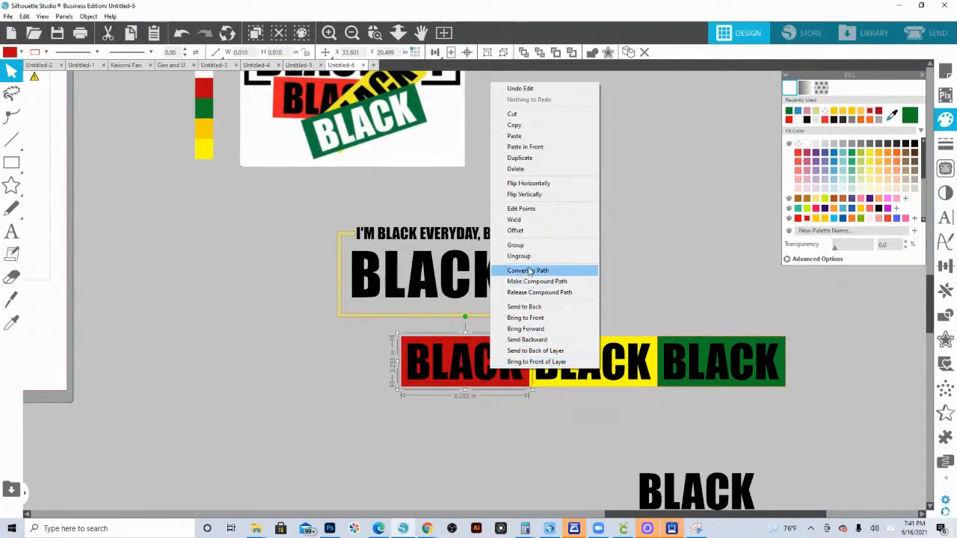
left_click(527, 246)
left_click(599, 388)
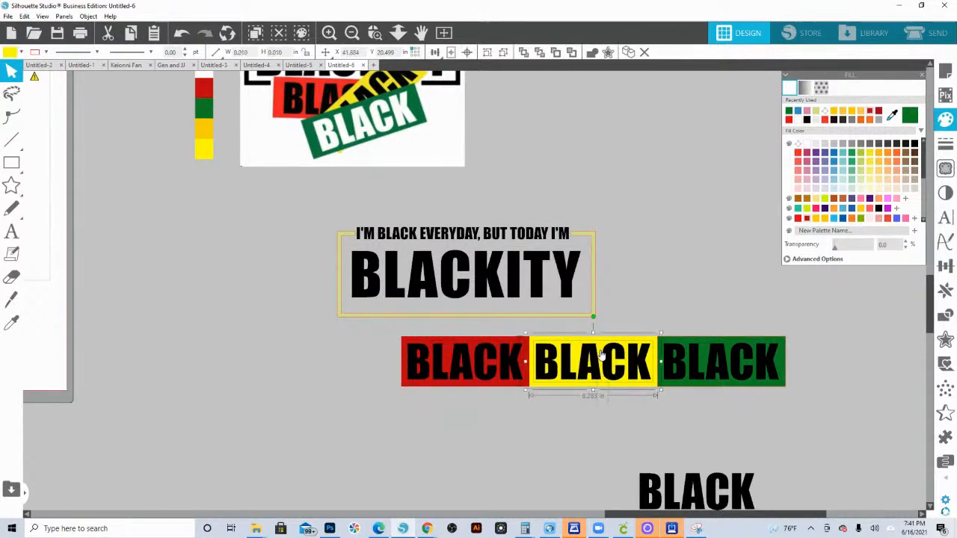
right_click(600, 350)
left_click(644, 290)
right_click(595, 348)
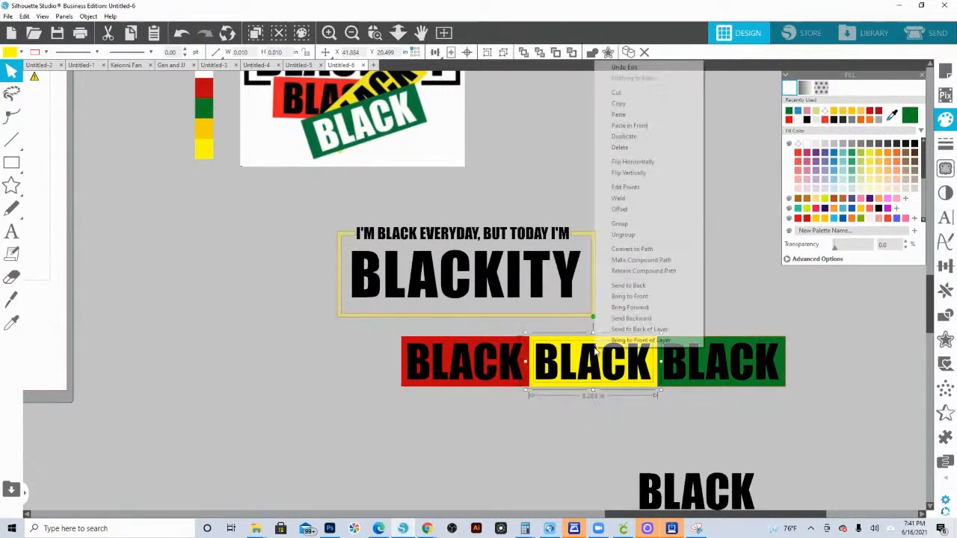
left_click(625, 227)
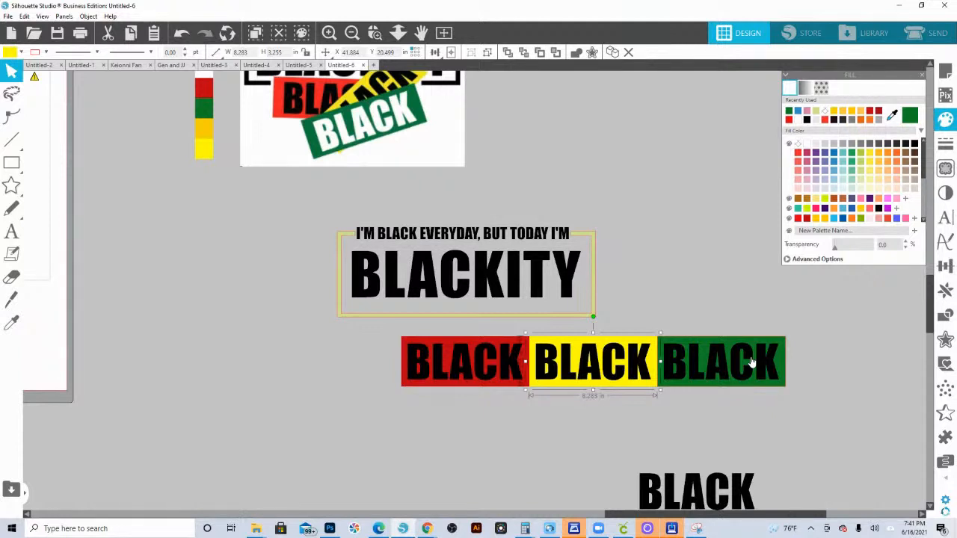
left_click(758, 364)
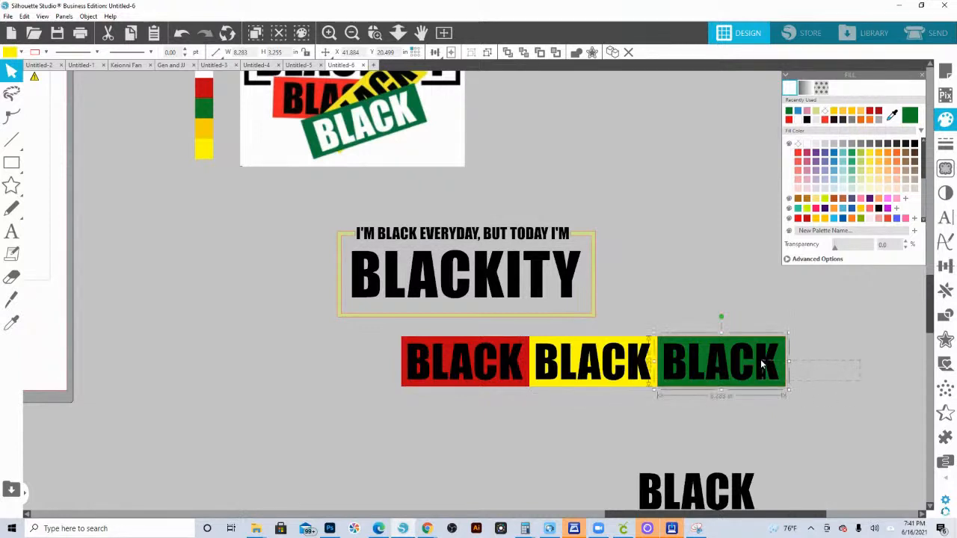
right_click(760, 364)
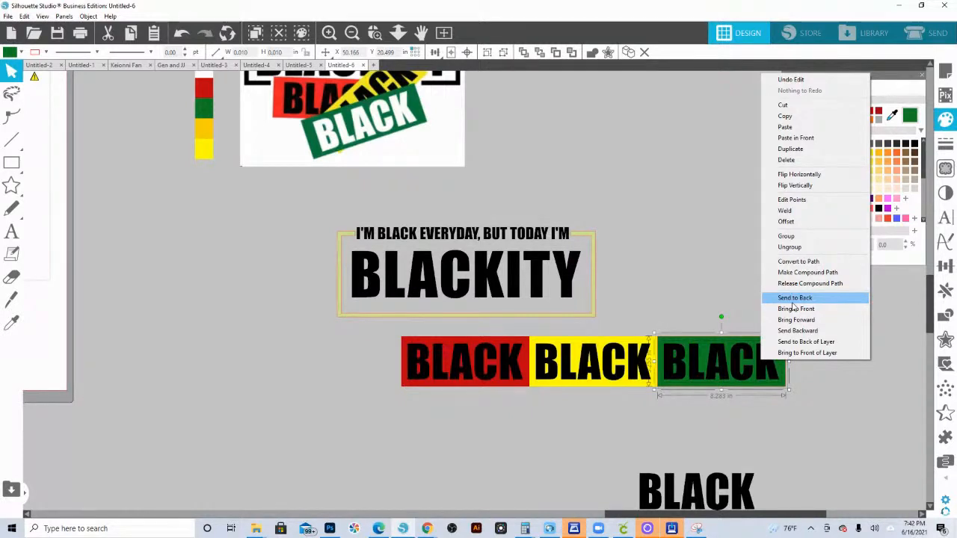
left_click(786, 235)
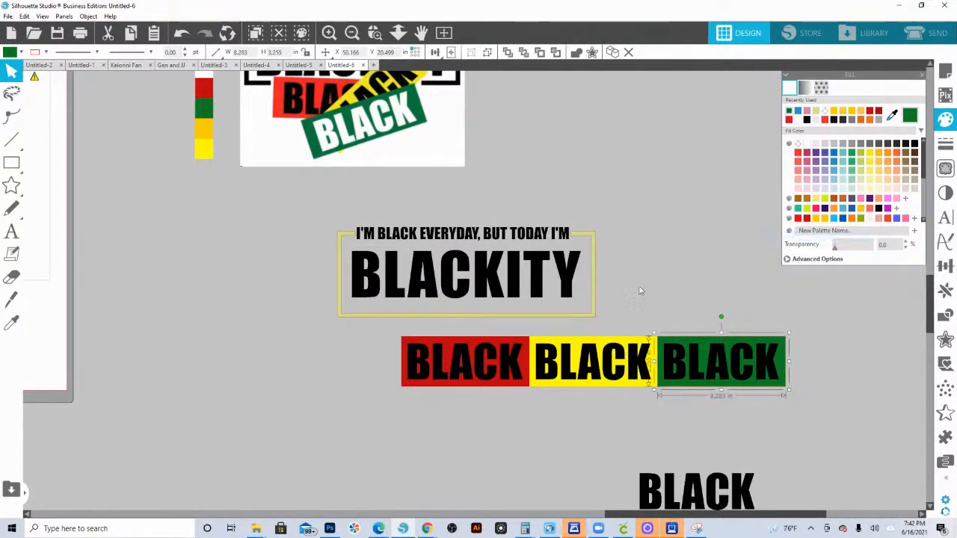
Scale the three "BLACK" blocks together to about 7.05 in wide each and move them up over the frame's lower edge
left_click(587, 362, "shift")
left_click(442, 354, "shift")
left_click_drag(442, 353, 422, 319)
left_click(480, 405)
left_click_drag(796, 371, 441, 348)
left_click_drag(768, 355, 712, 348)
left_click(612, 395)
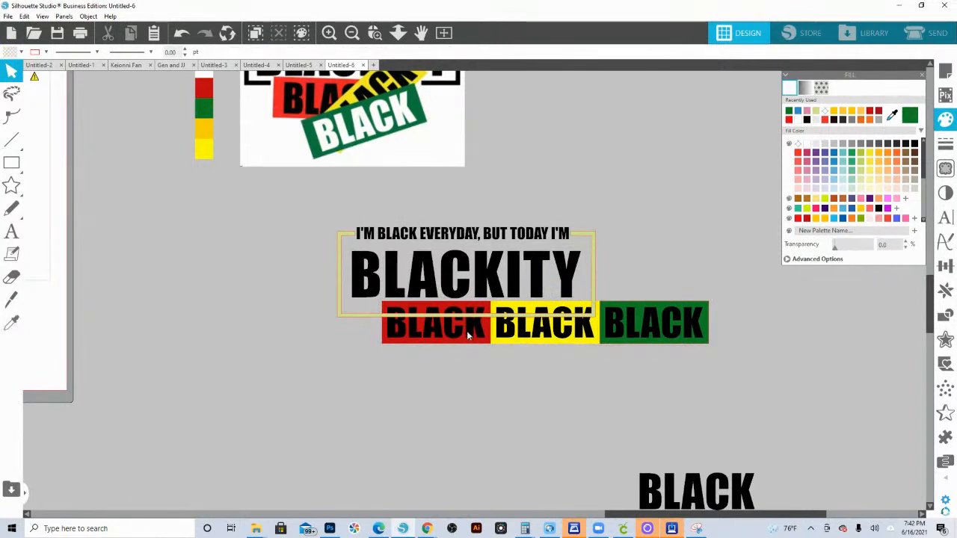
Tilt the red "BLACK" block clockwise and slide the yellow block partly behind it
left_click(473, 336)
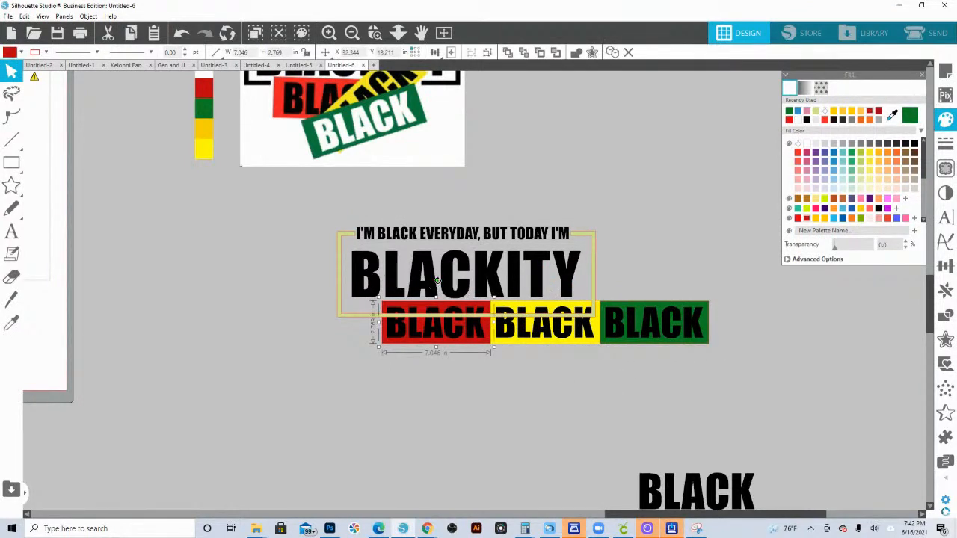
left_click_drag(436, 281, 423, 284)
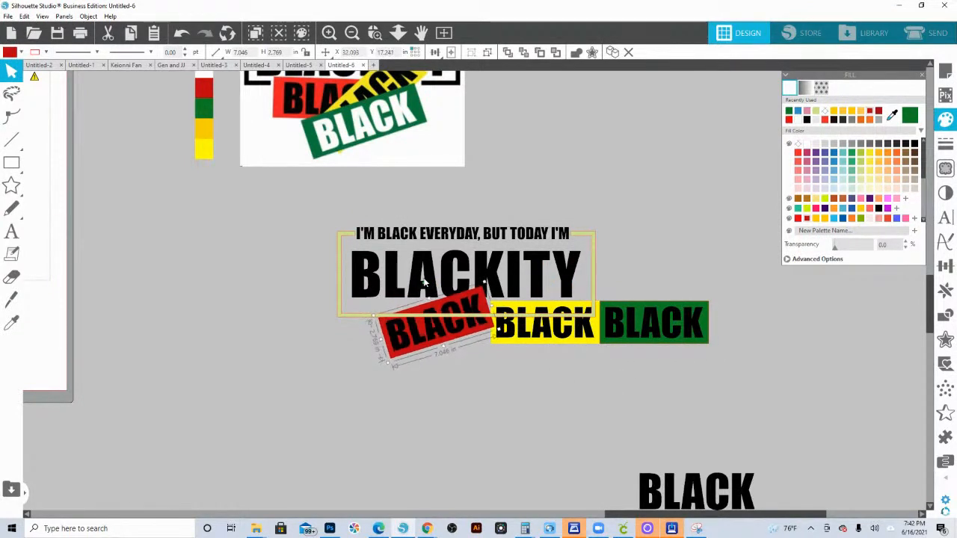
left_click_drag(539, 328, 503, 337)
left_click(432, 328)
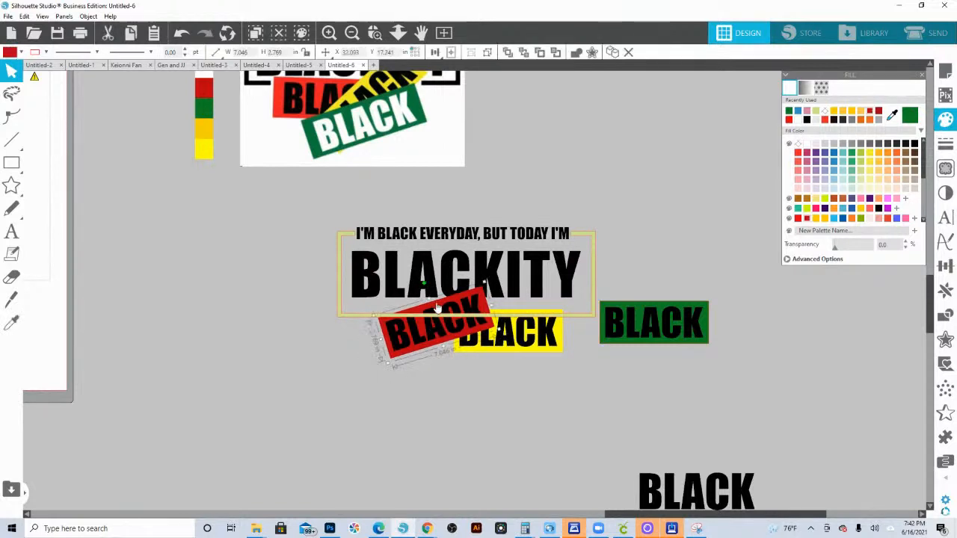
left_click_drag(424, 285, 449, 286)
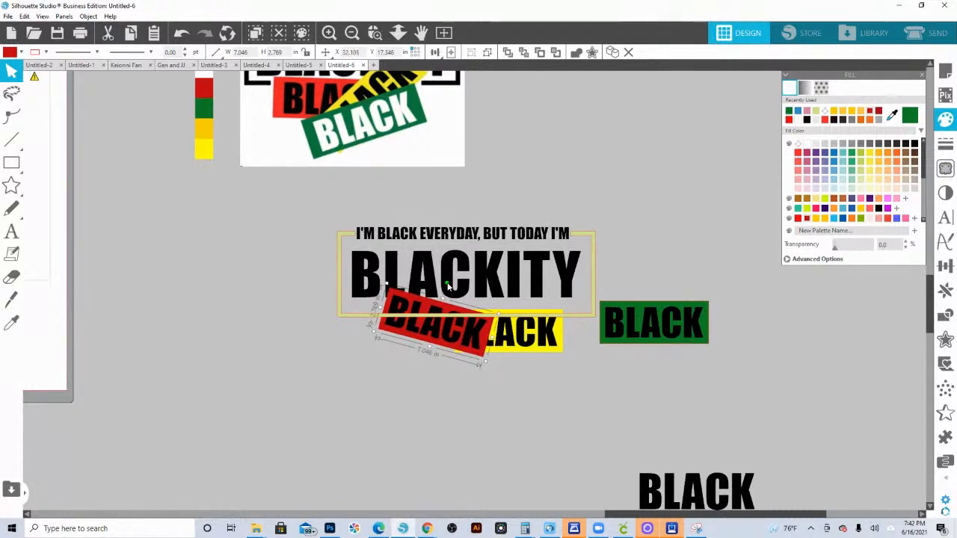
Tilt the yellow "BLACK" block counterclockwise, bring it to the front and move it over the red block's end
left_click(524, 349)
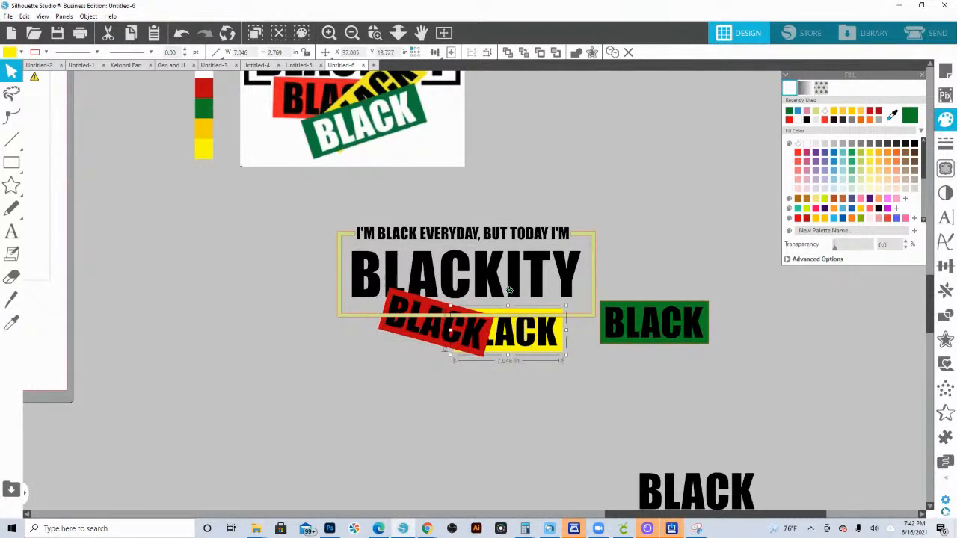
left_click_drag(508, 289, 499, 293)
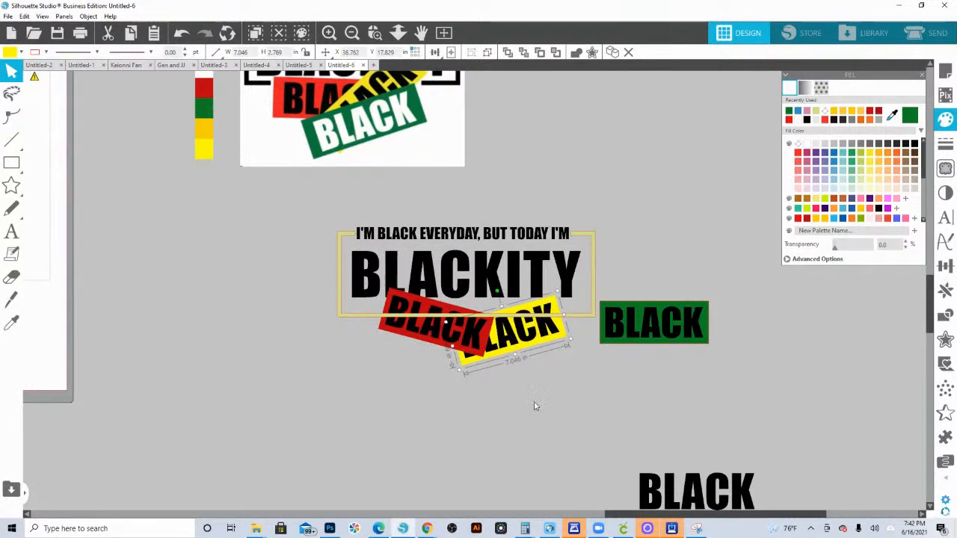
right_click(519, 348)
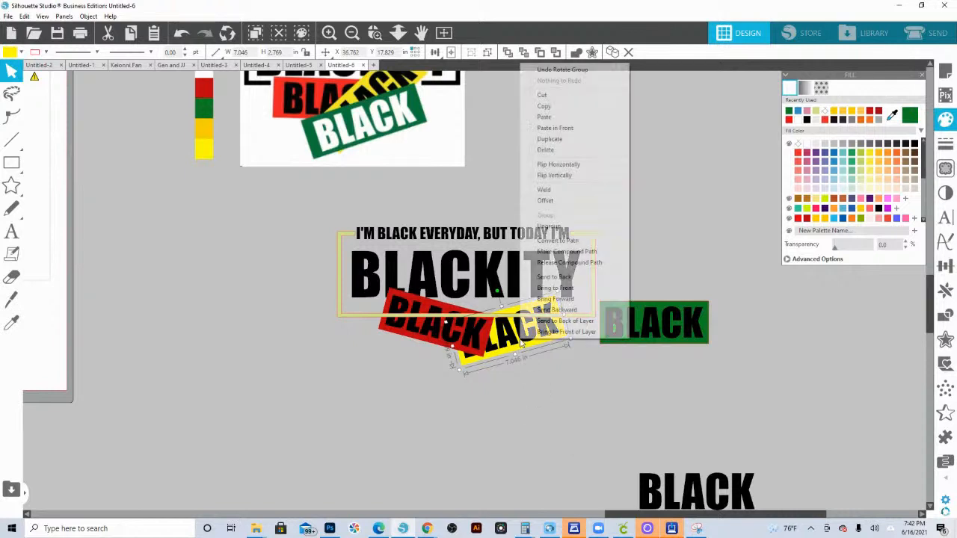
left_click(562, 292)
left_click_drag(543, 325, 533, 318)
Move the green "BLACK" block over the yellow block's right end and bring it to the front
left_click(698, 334)
left_click_drag(698, 334, 590, 347)
right_click(591, 343)
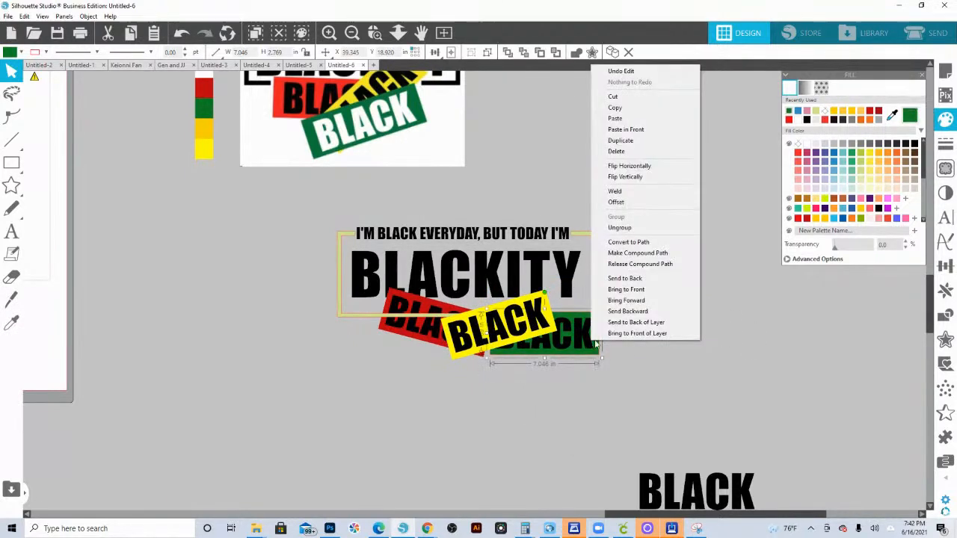
left_click(628, 289)
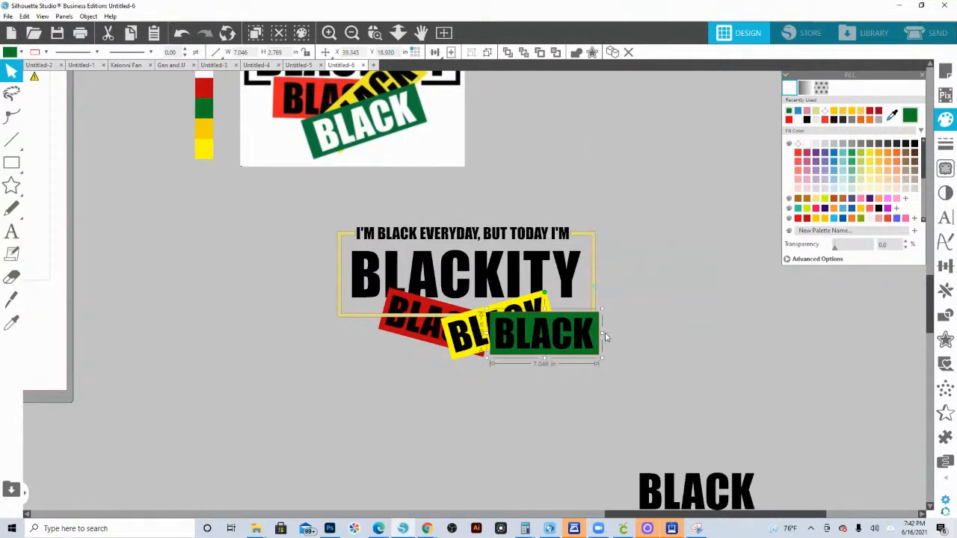
Tilt the green block counterclockwise, straighten the yellow one and spread the three blocks across the frame's lower edge
left_click_drag(531, 347, 529, 342)
left_click_drag(629, 371, 399, 334)
left_click(505, 374)
left_click(443, 383)
left_click(548, 311)
left_click_drag(531, 286, 485, 285)
left_click(482, 296)
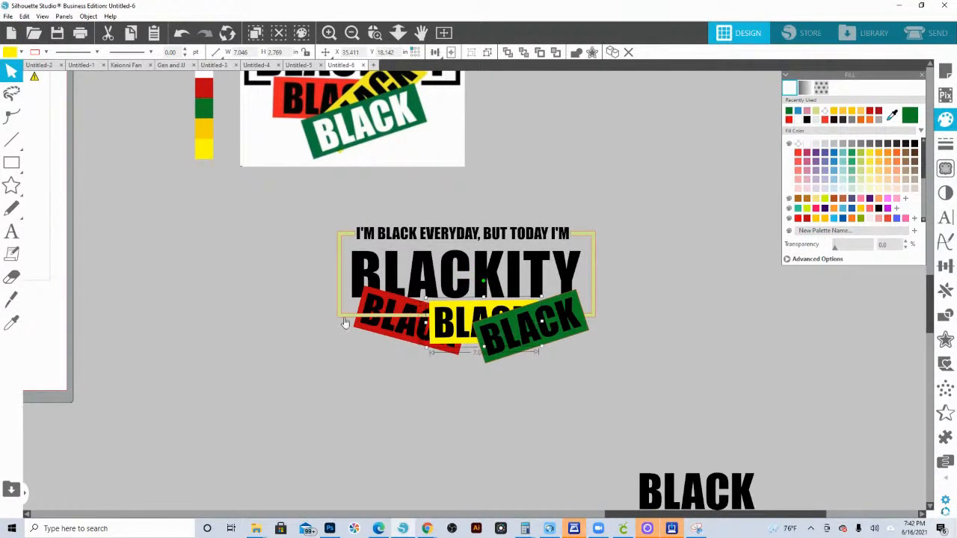
Group the three "BLACK" blocks and align them with the frame by their horizontal centers
left_click_drag(596, 351, 400, 335)
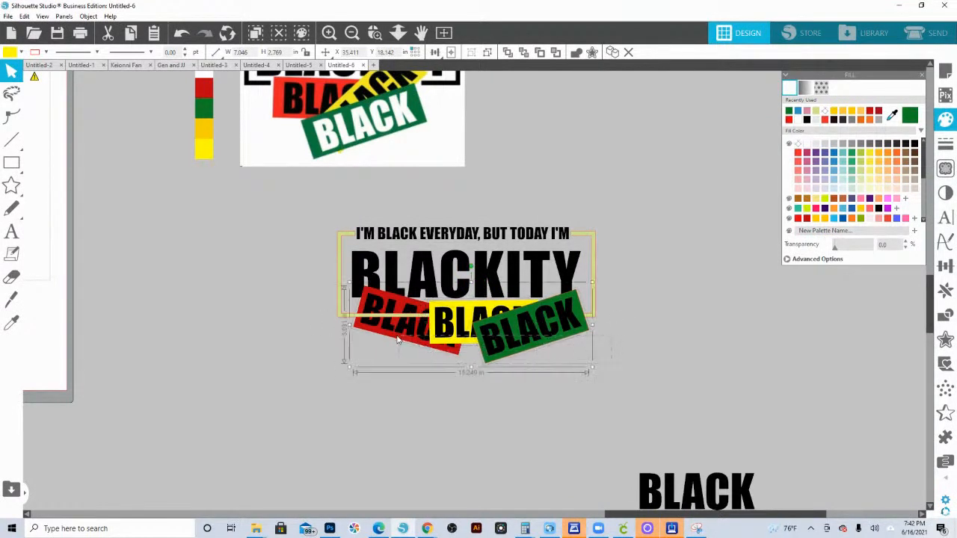
right_click(438, 336)
left_click(463, 212)
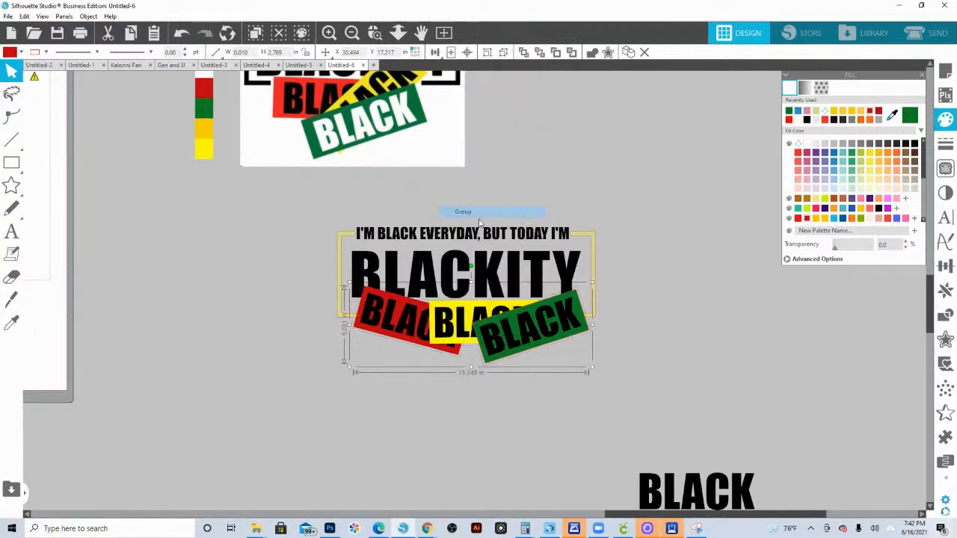
left_click(591, 323)
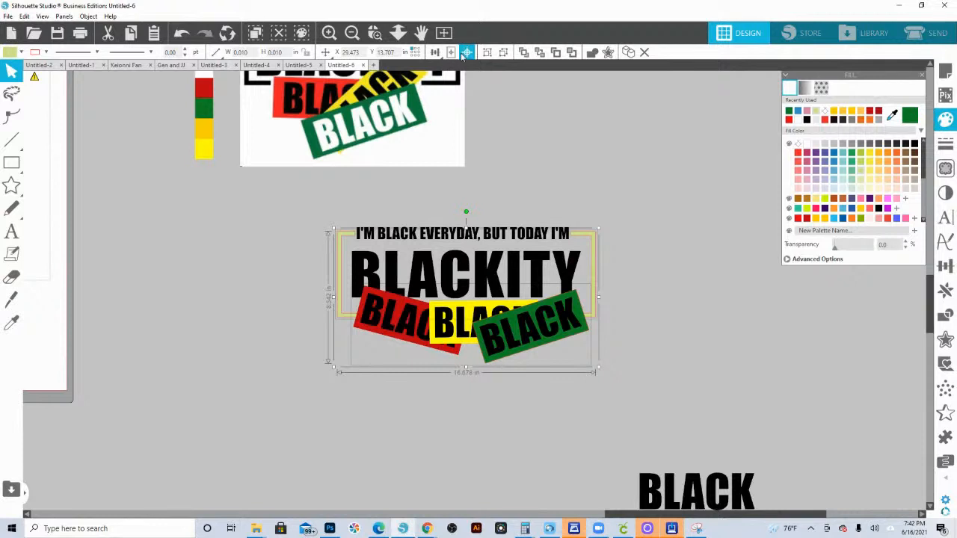
left_click(436, 52)
left_click(450, 68)
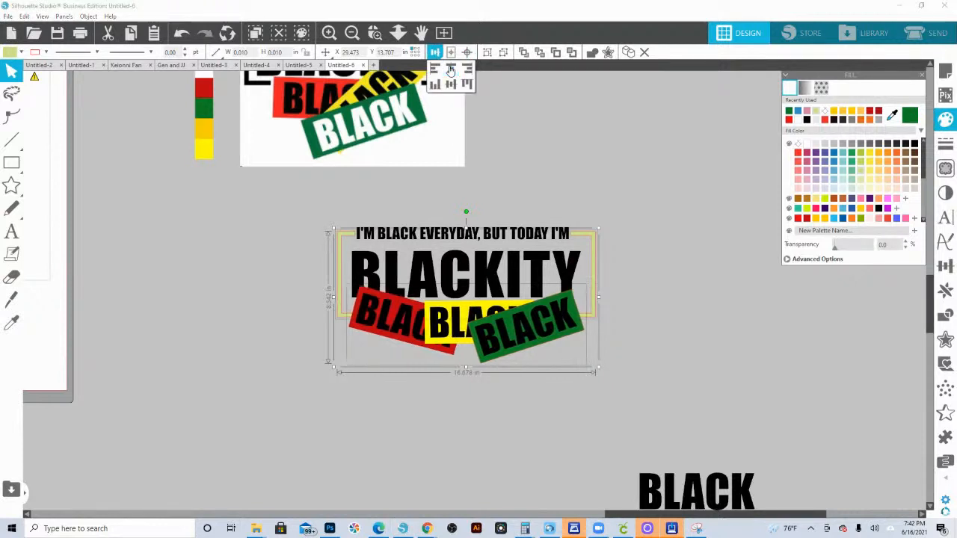
left_click(668, 318)
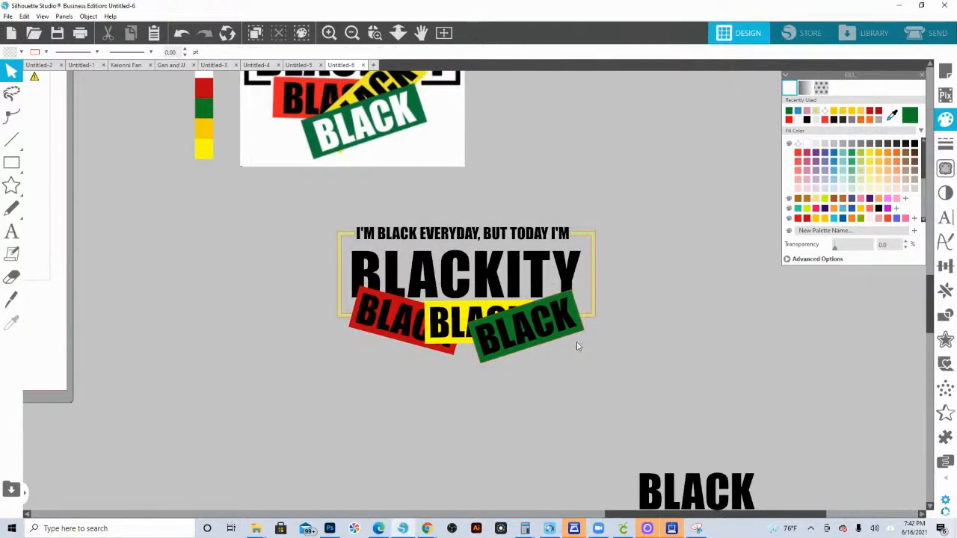
Ungroup the three "BLACK" blocks and bring the yellow block to the front
left_click(454, 326)
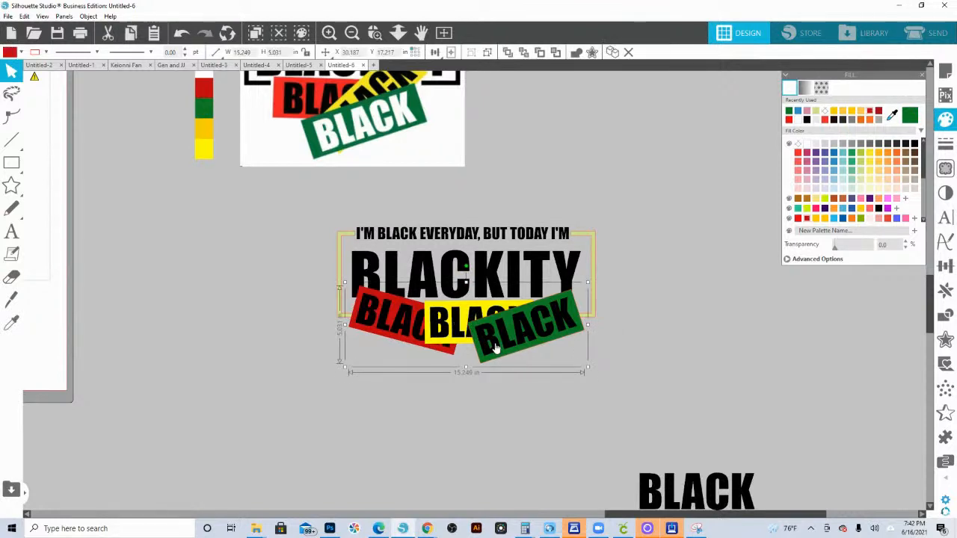
right_click(494, 348)
left_click(523, 231)
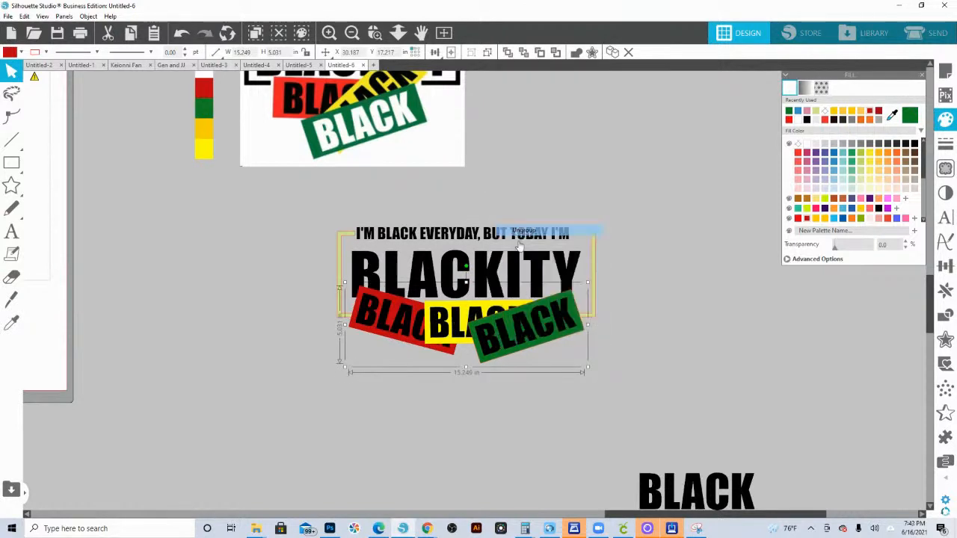
right_click(462, 324)
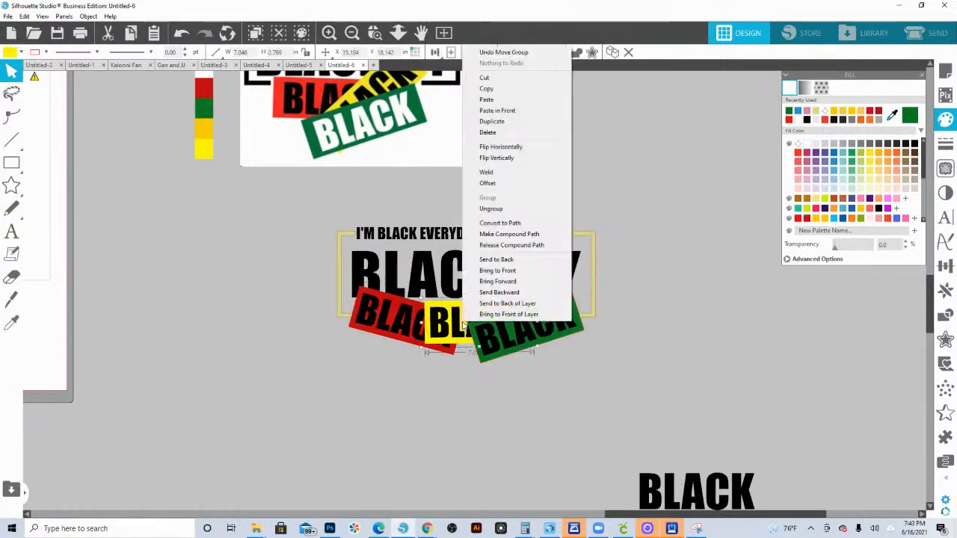
left_click(498, 270)
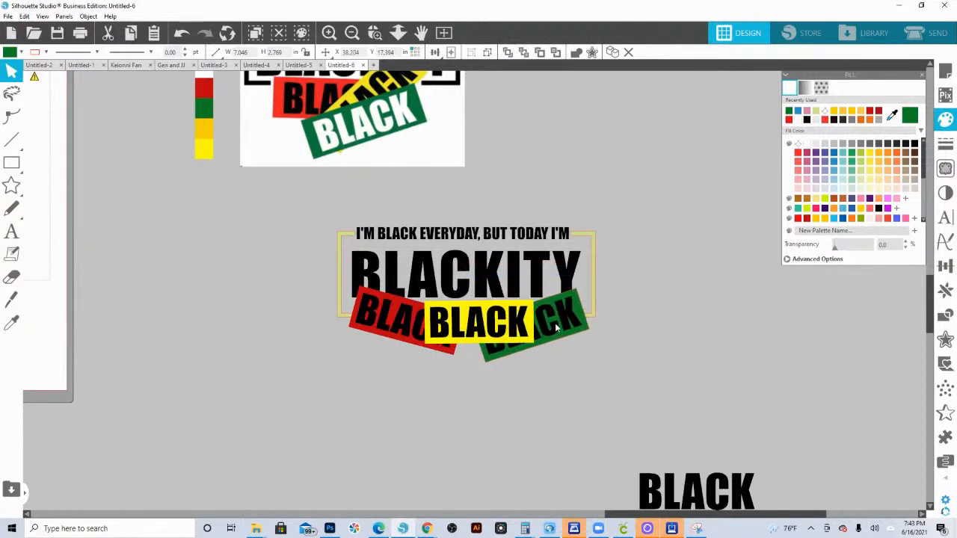
Place the green block in the middle and the yellow block at the right end, tilting the yellow one counterclockwise
left_click_drag(500, 331, 537, 404)
left_click_drag(545, 336, 481, 337)
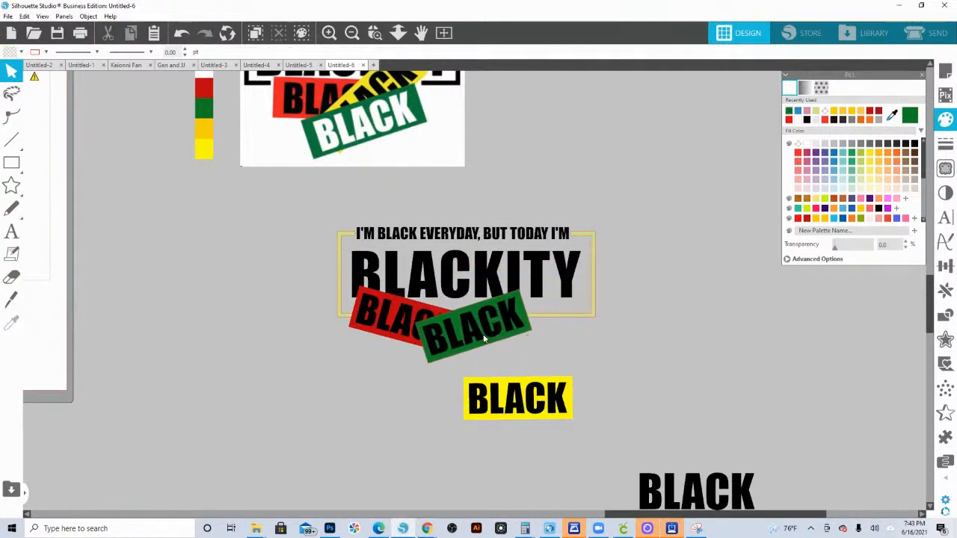
left_click_drag(522, 396, 543, 338)
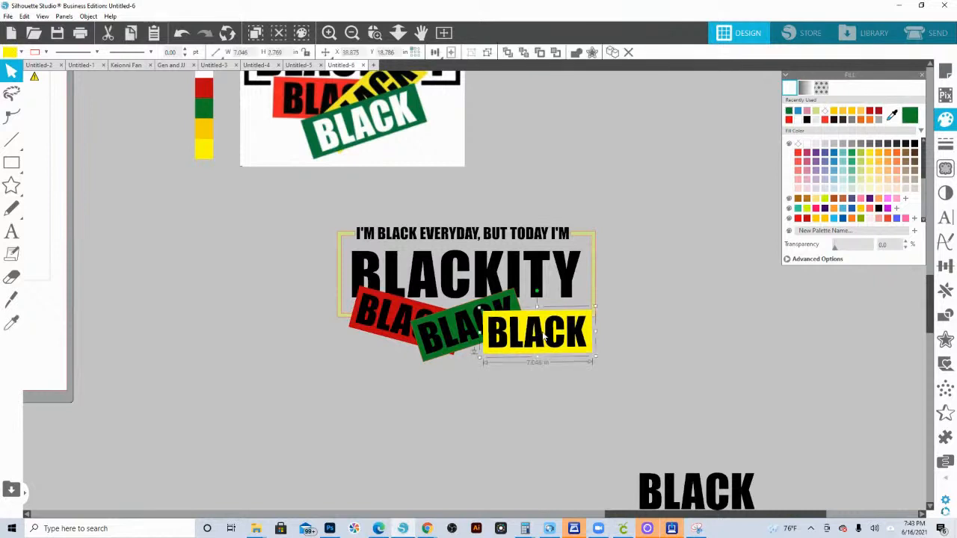
left_click_drag(537, 291, 528, 297)
left_click_drag(536, 337, 531, 335)
Rotate the green and red blocks slightly clockwise, and shift the green and yellow blocks a little to the left
left_click(463, 329)
left_click_drag(456, 285, 462, 285)
left_click(396, 317)
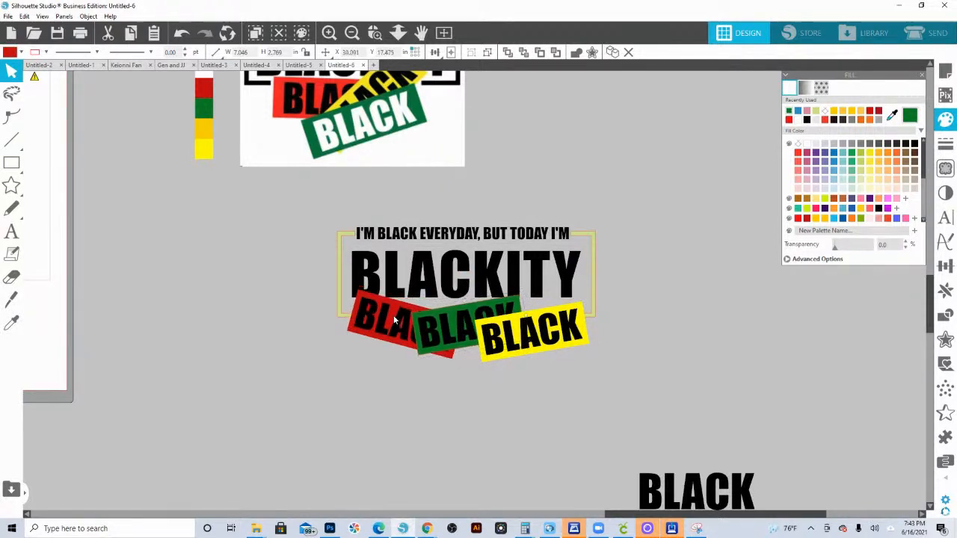
left_click_drag(417, 285, 419, 292)
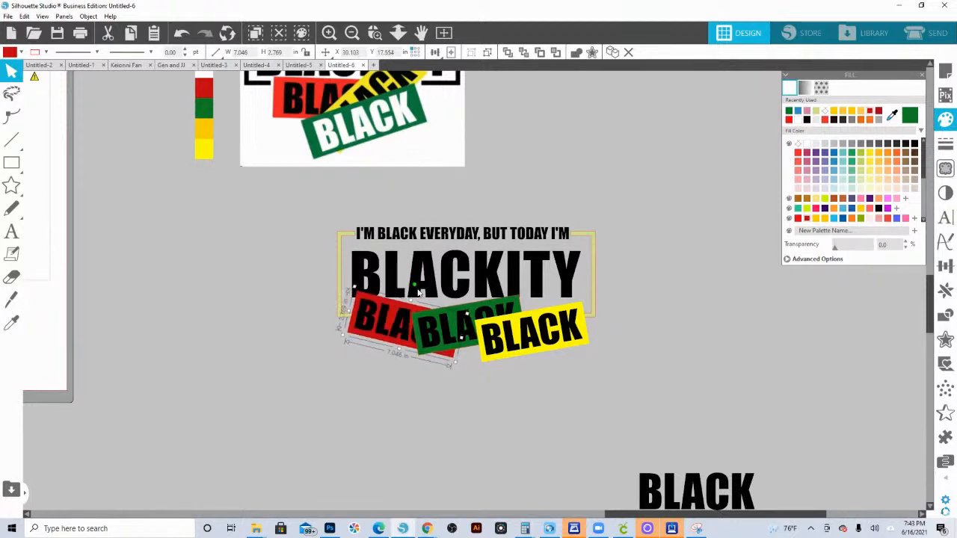
left_click_drag(485, 321, 476, 319)
left_click_drag(548, 338, 539, 334)
Tilt the yellow block clockwise and respace the three blocks along the frame's lower edge
left_click(539, 334)
left_click_drag(517, 289, 533, 299)
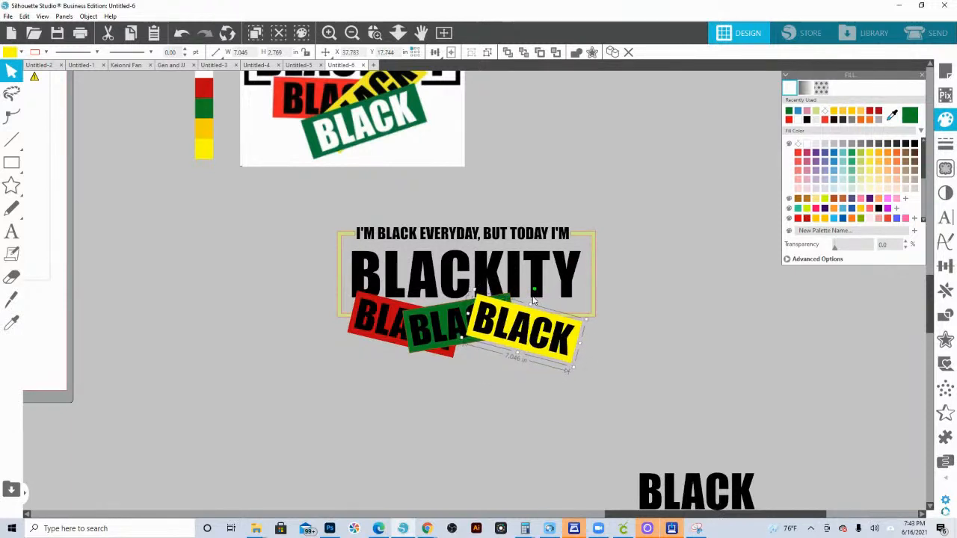
left_click_drag(537, 336, 550, 335)
left_click_drag(435, 328, 407, 331)
left_click(400, 332)
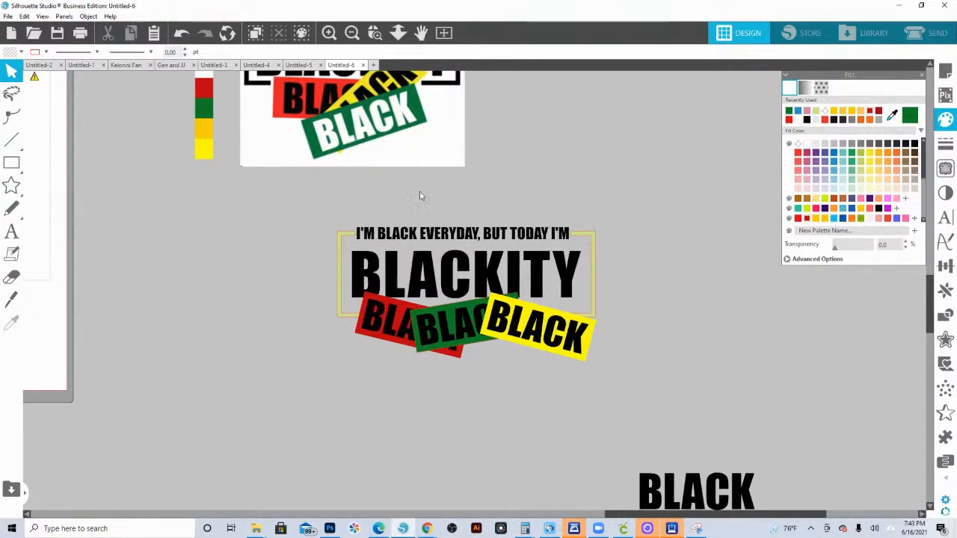
Create a 0.125 in offset with rounded corners around the three "BLACK" blocks
left_click(374, 32)
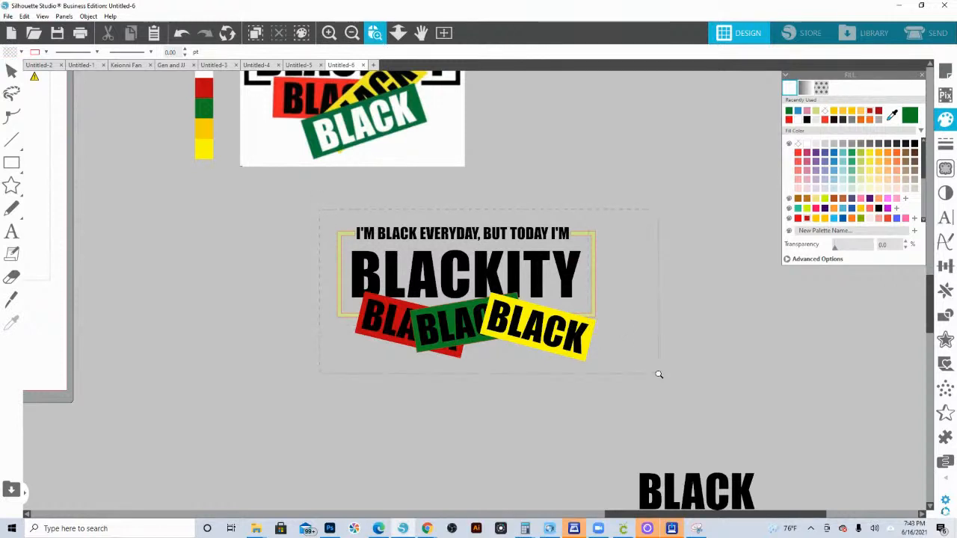
left_click_drag(319, 212, 658, 374)
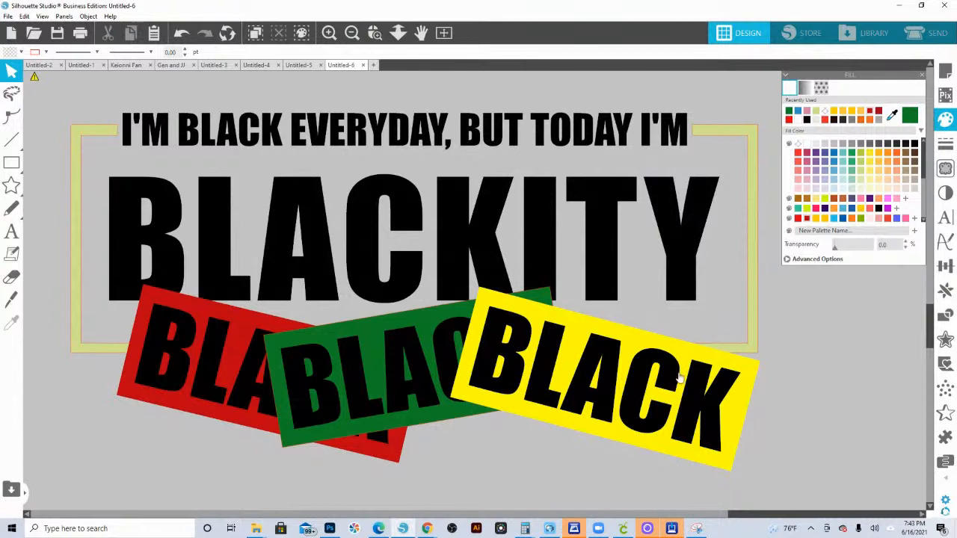
left_click(703, 364)
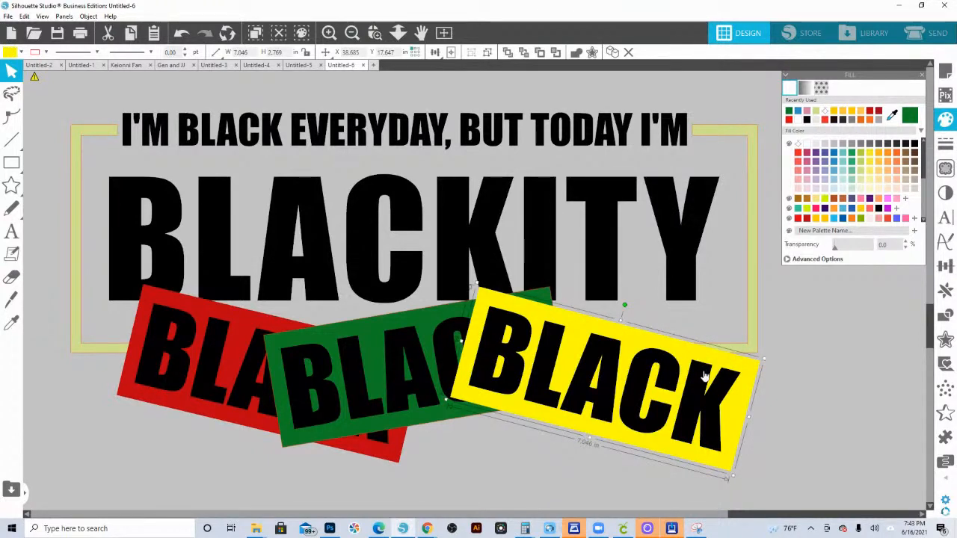
left_click_drag(785, 450, 265, 424)
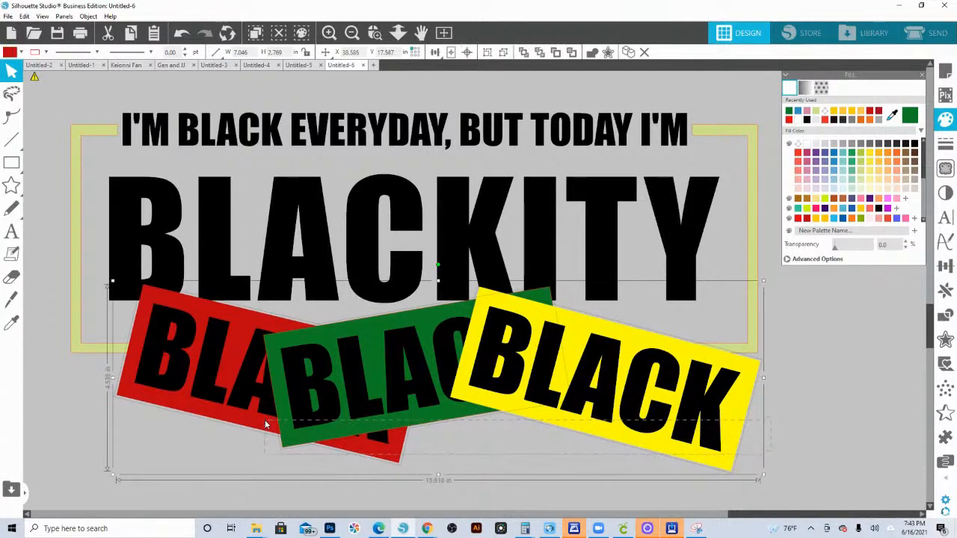
left_click(946, 338)
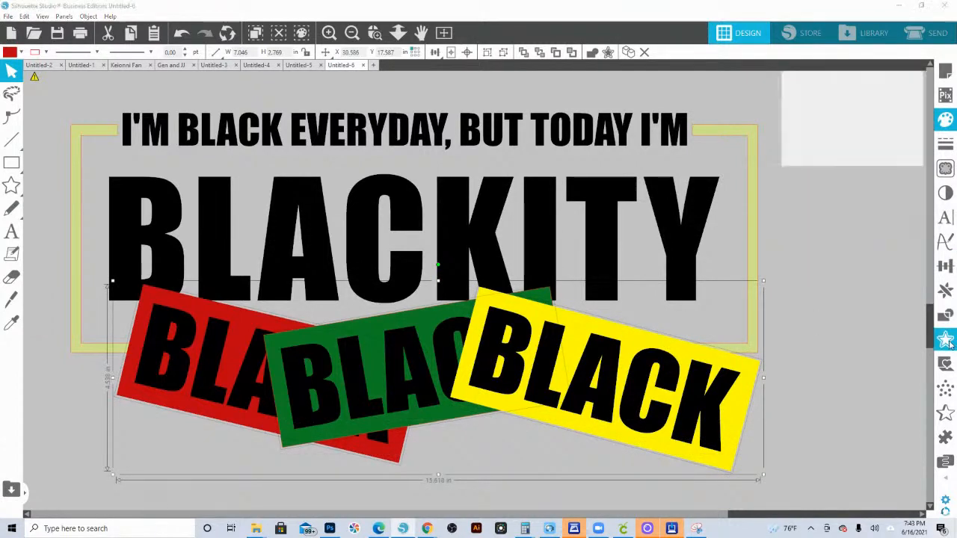
left_click(806, 105)
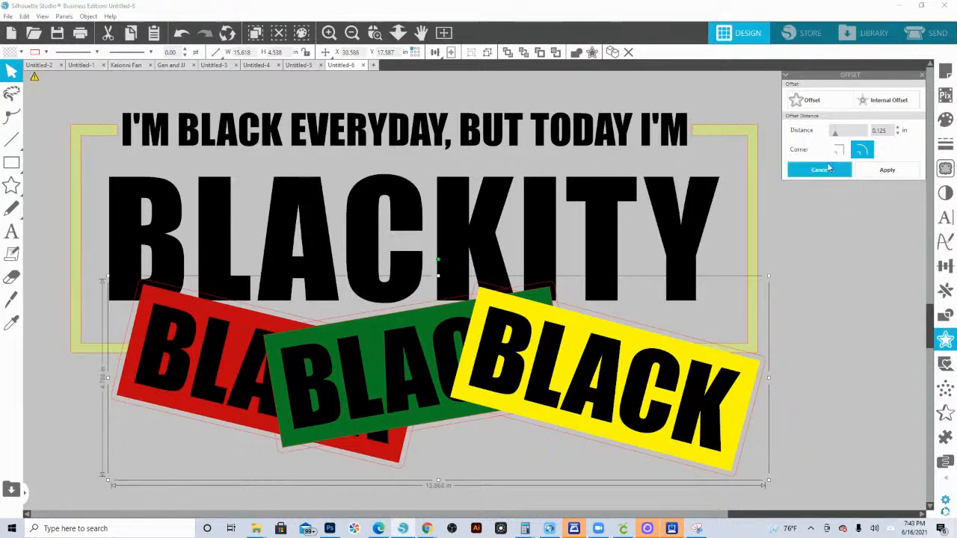
left_click_drag(753, 324, 757, 321)
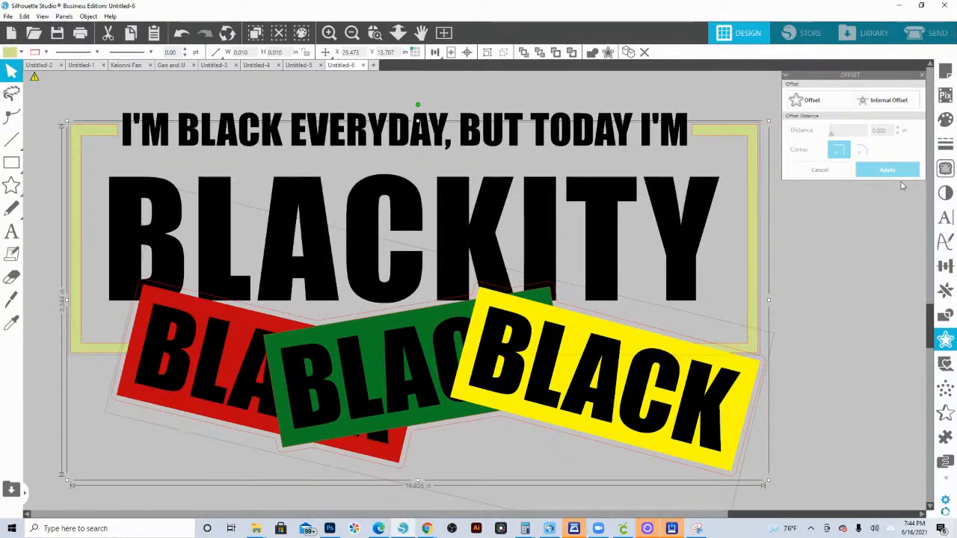
left_click(842, 316)
Group the three "BLACK" blocks with their offset outline
left_click_drag(790, 462, 103, 389)
right_click(307, 415)
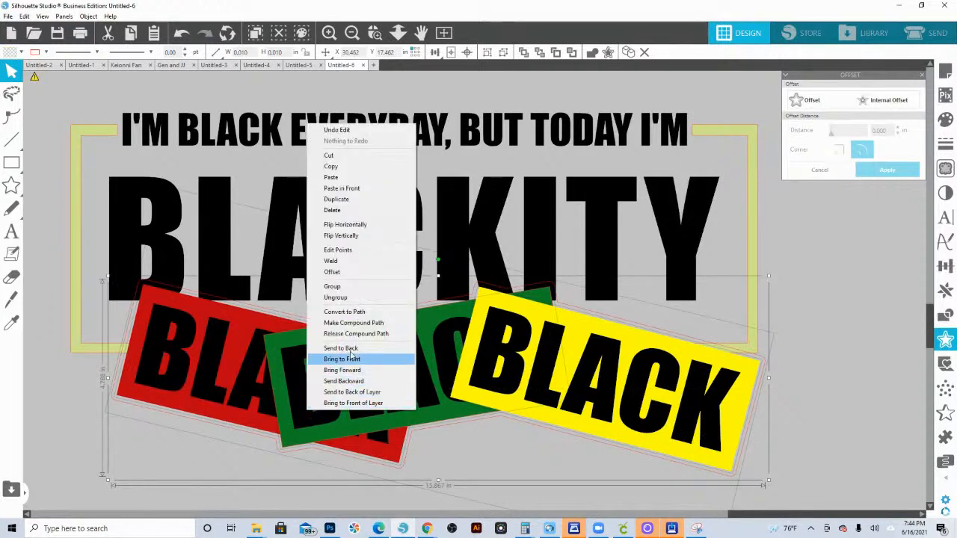
left_click(333, 291)
Try to align the frame, text lines and block group by their horizontal centers, undoing each attempt
key("ctrl+a")
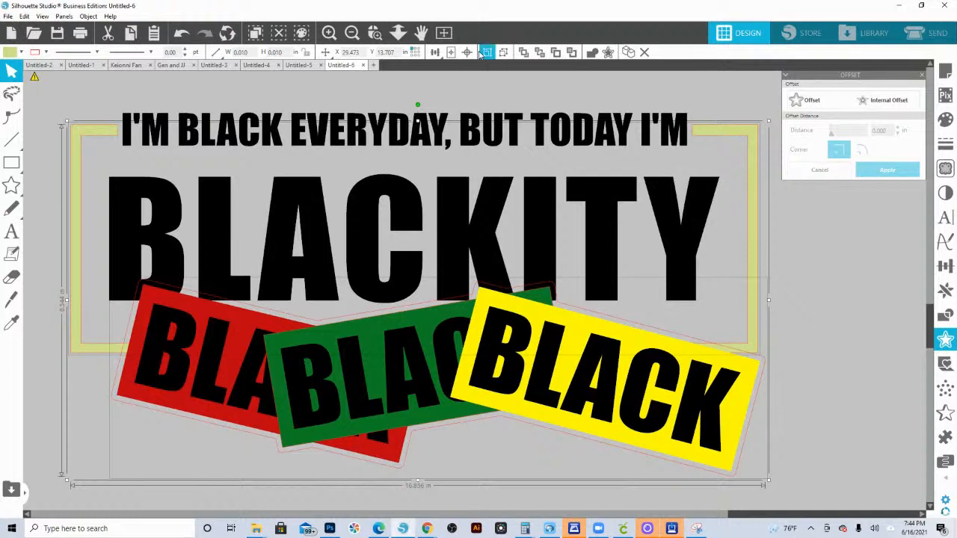
left_click(436, 53)
left_click(451, 69)
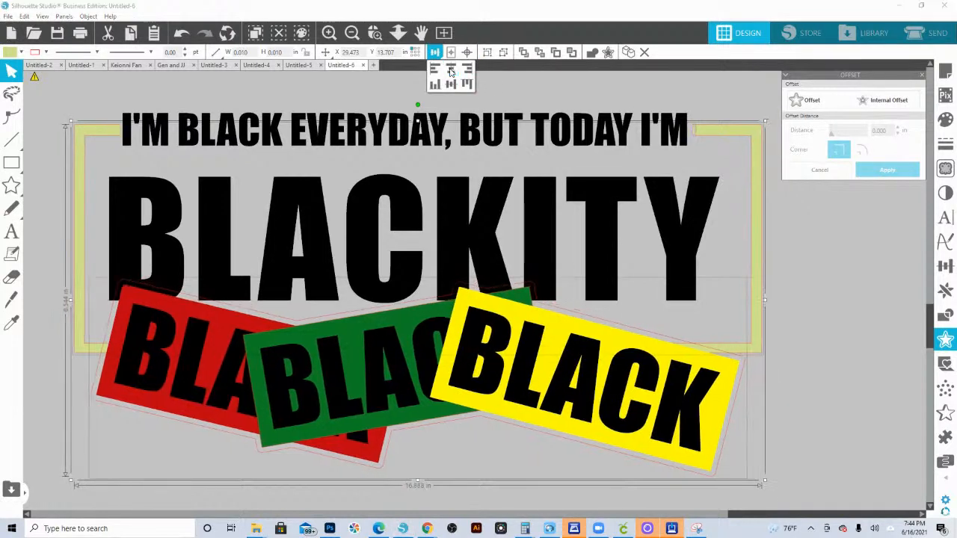
key("ctrl+z")
left_click(855, 318)
left_click(758, 329)
key("ctrl+a")
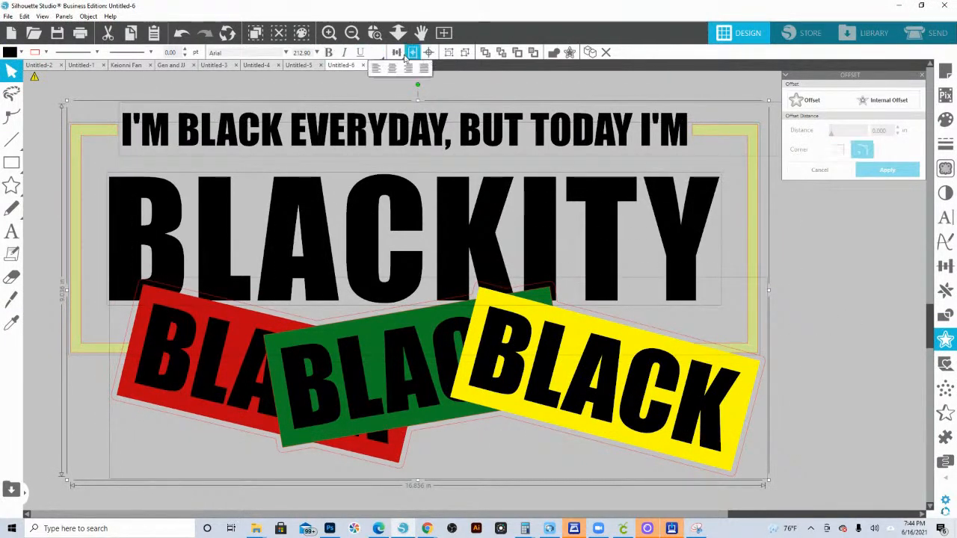
mouse_move(397, 53)
left_click(415, 71)
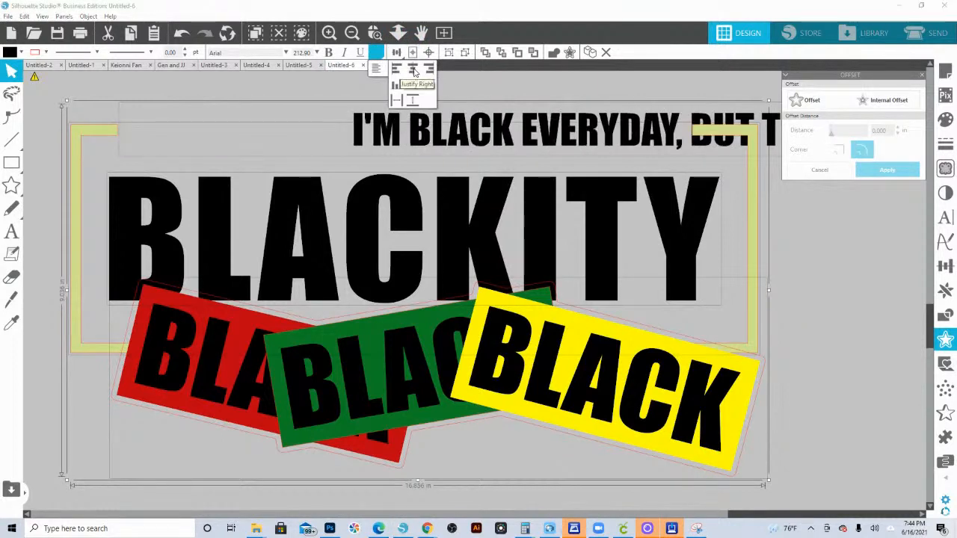
key("ctrl+z")
Convert the "I'M BLACK EVERYDAY, BUT TODAY I'M" line to a path and align all elements by their horizontal centers
left_click(470, 86)
left_click(598, 129)
right_click(597, 129)
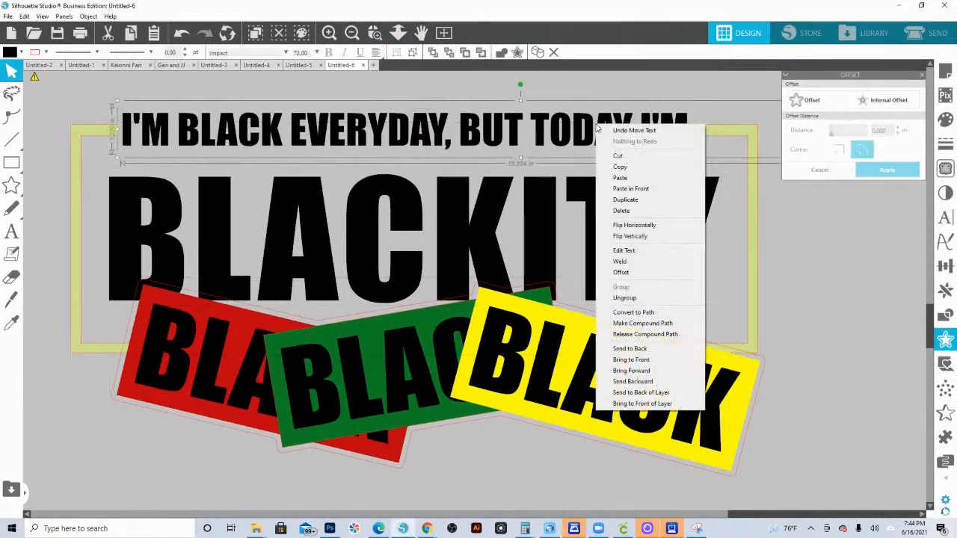
left_click(638, 314)
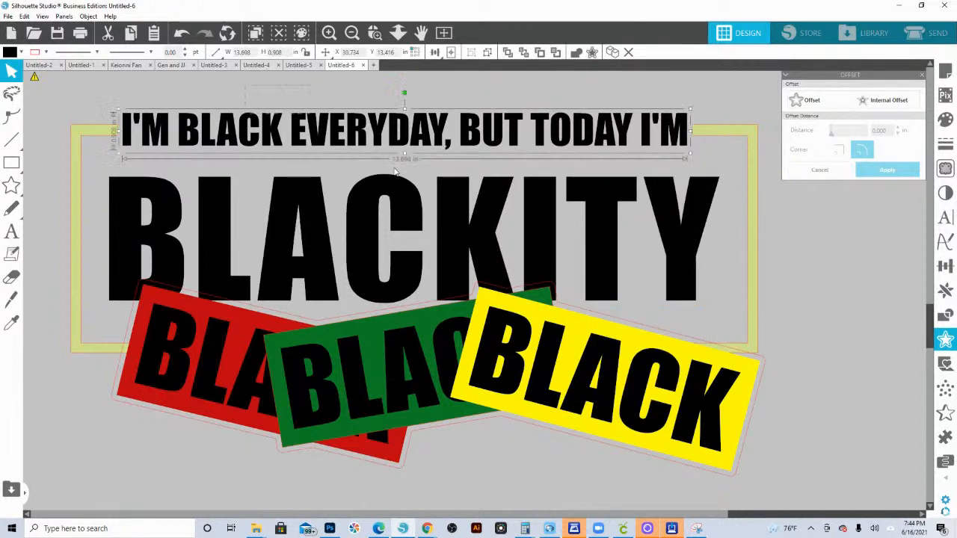
key("ctrl+a")
left_click(434, 52)
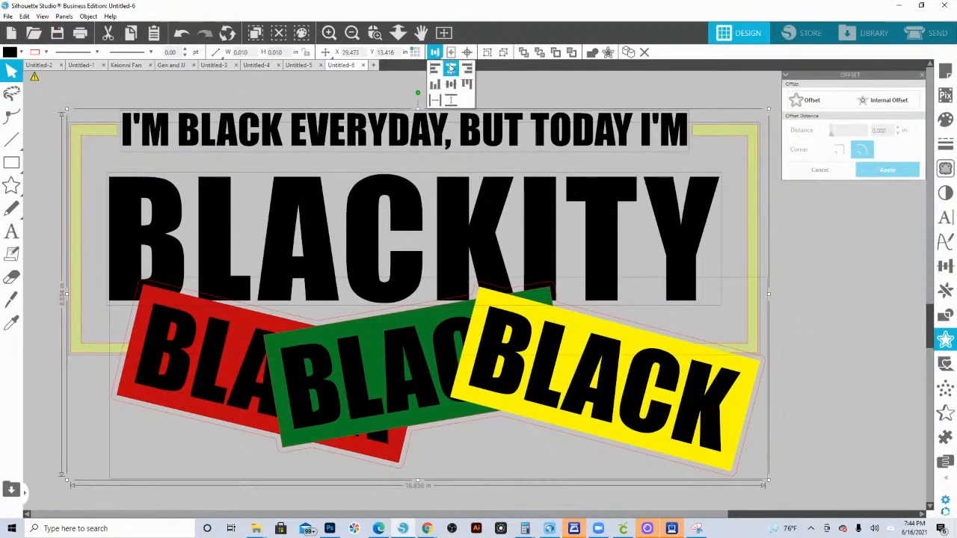
left_click(451, 68)
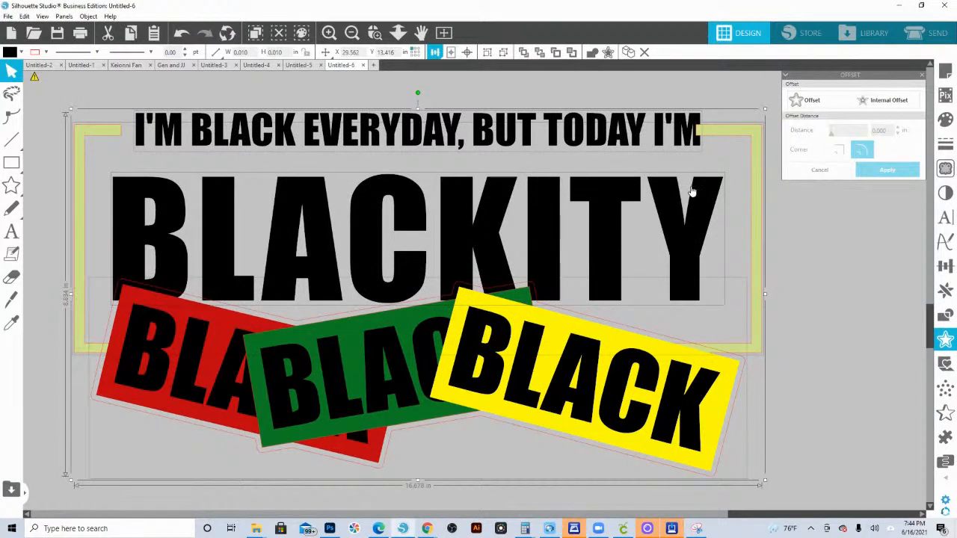
Realign the headline with the frame and "BLACKITY", and nudge it left to fit the gap in the frame's upper edge
left_click(326, 95)
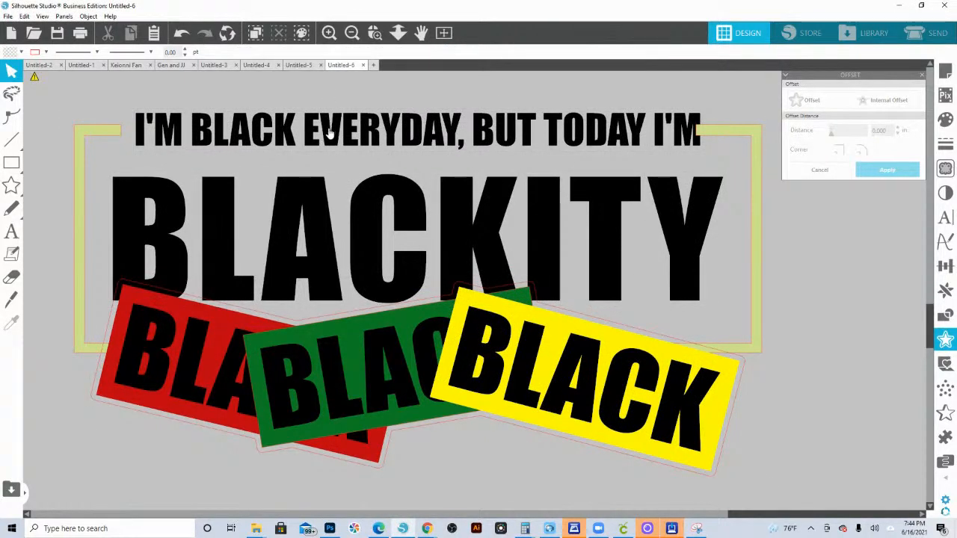
left_click(327, 131)
left_click_drag(327, 132, 320, 131)
left_click_drag(66, 88, 179, 132)
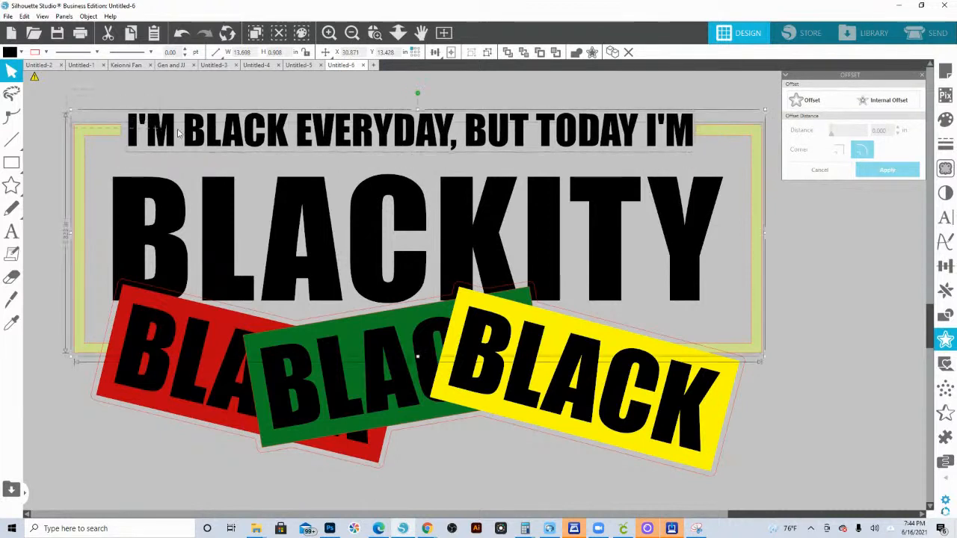
left_click(435, 51)
left_click(451, 68)
left_click(756, 106)
left_click_drag(667, 127, 653, 128)
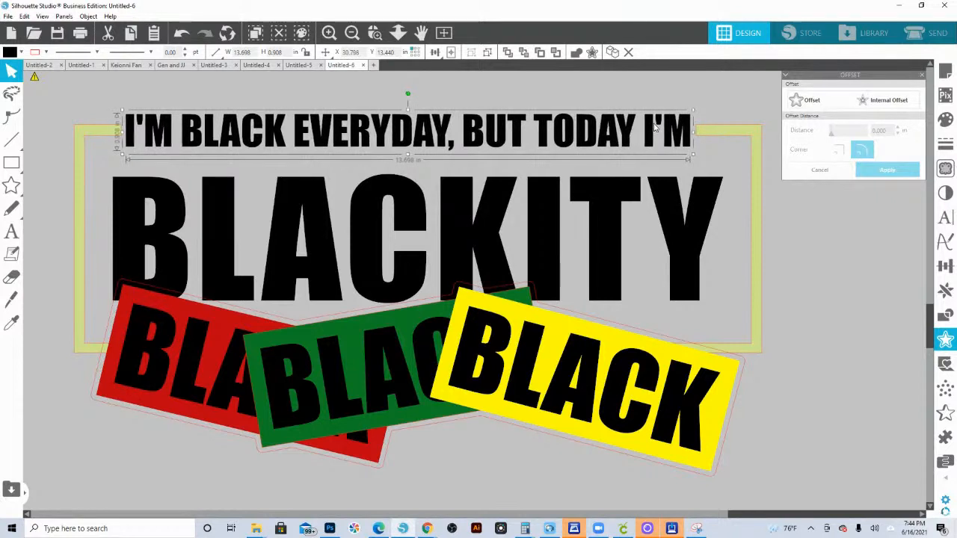
Ungroup the "BLACK" blocks from their offset outline and delete the outline
left_click(742, 240)
left_click(740, 372)
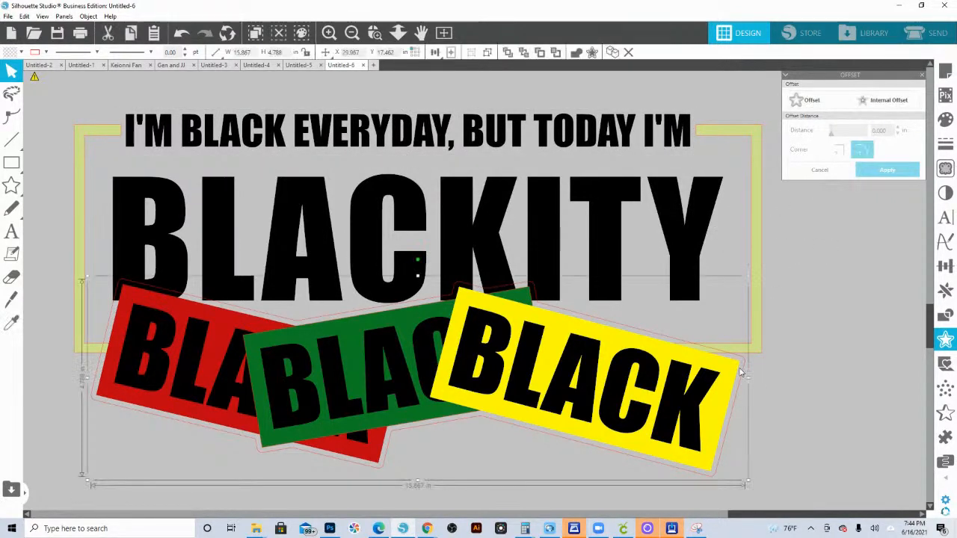
right_click(742, 373)
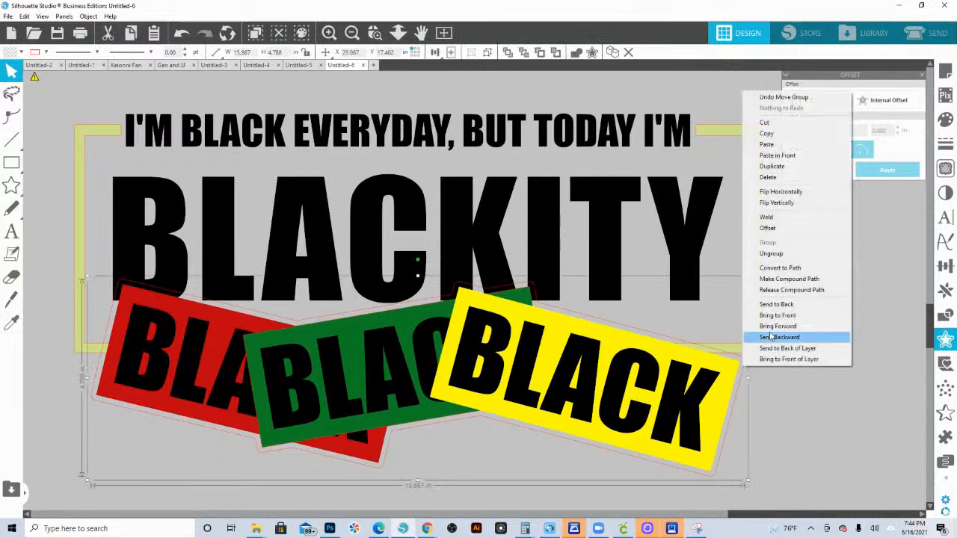
left_click(776, 255)
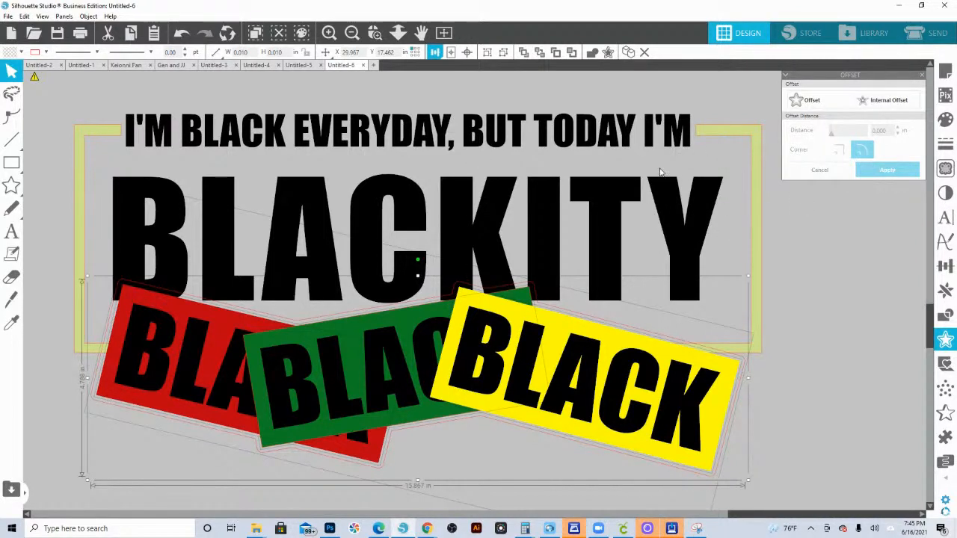
left_click(770, 422)
left_click(745, 371)
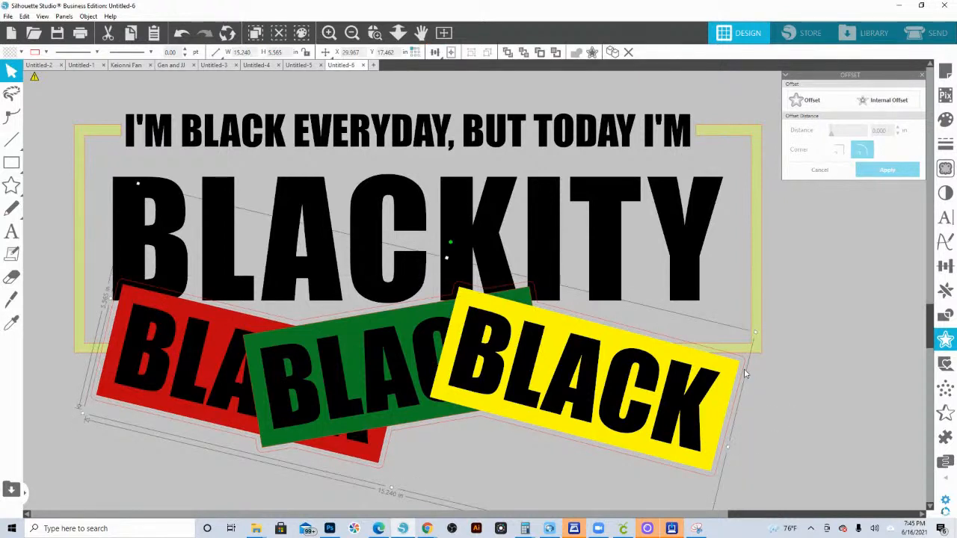
key("Delete")
Group the headline, "BLACKITY" and the frame together, and group the three "BLACK" blocks separately
left_click_drag(106, 118, 664, 222)
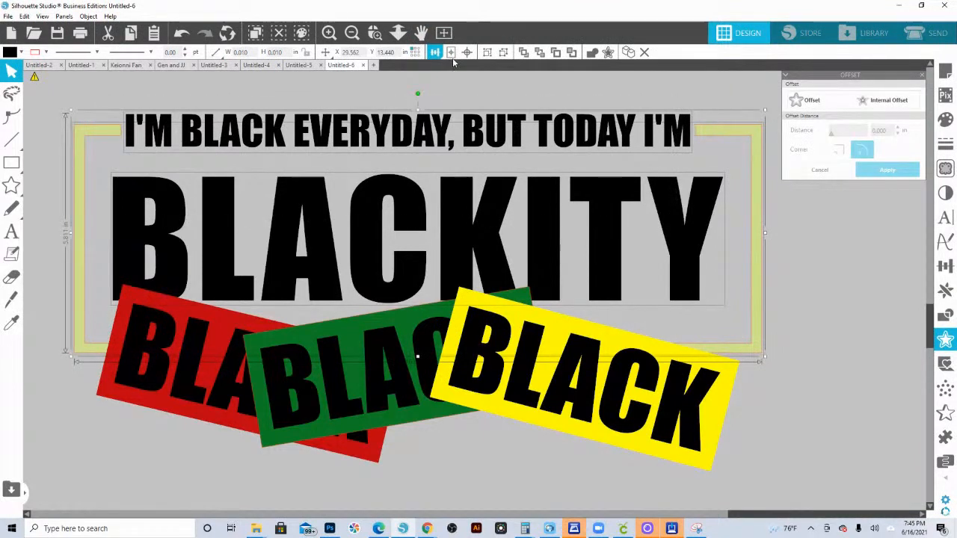
right_click(455, 228)
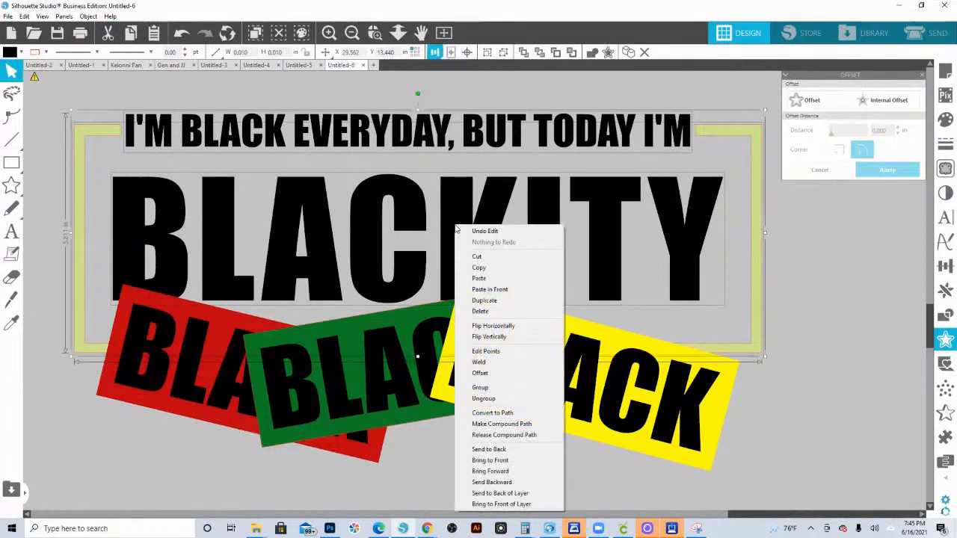
left_click(480, 387)
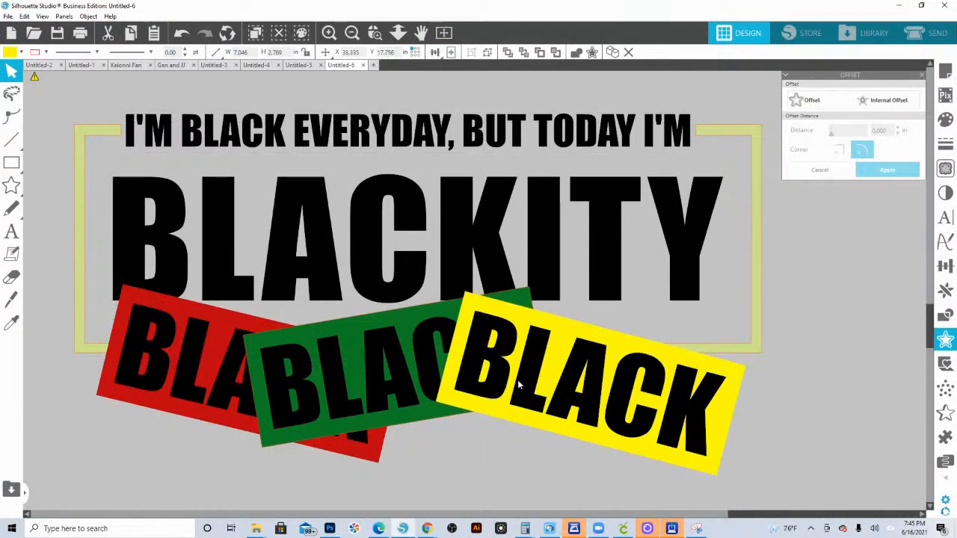
right_click(275, 409)
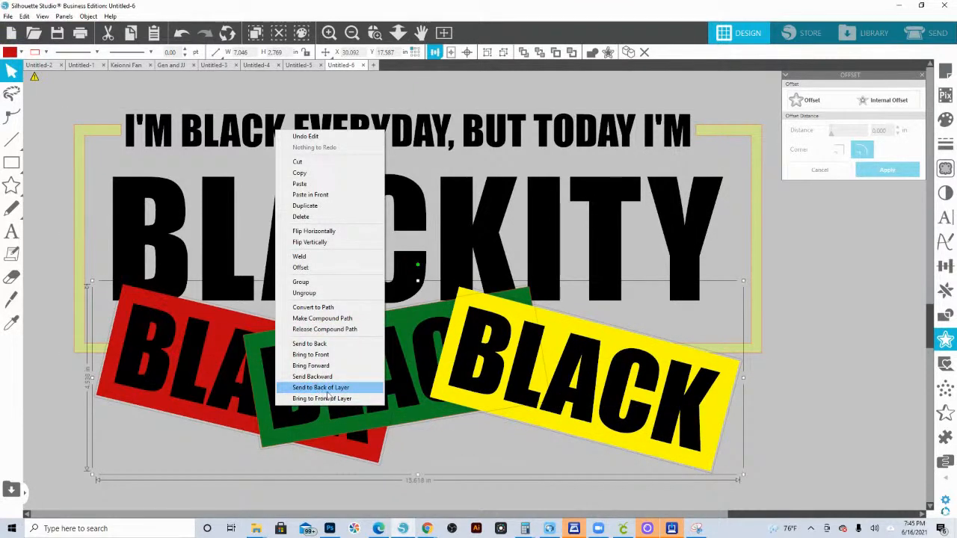
left_click(306, 282)
Align the two groups by their horizontal centers, and move the block group right and slightly down
key("ctrl+a")
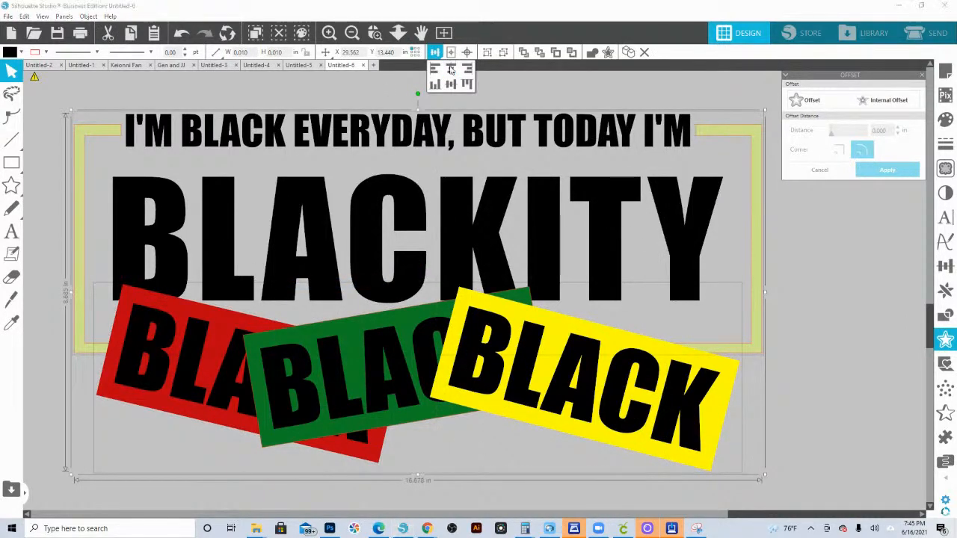
left_click(823, 348)
left_click_drag(667, 409, 761, 432)
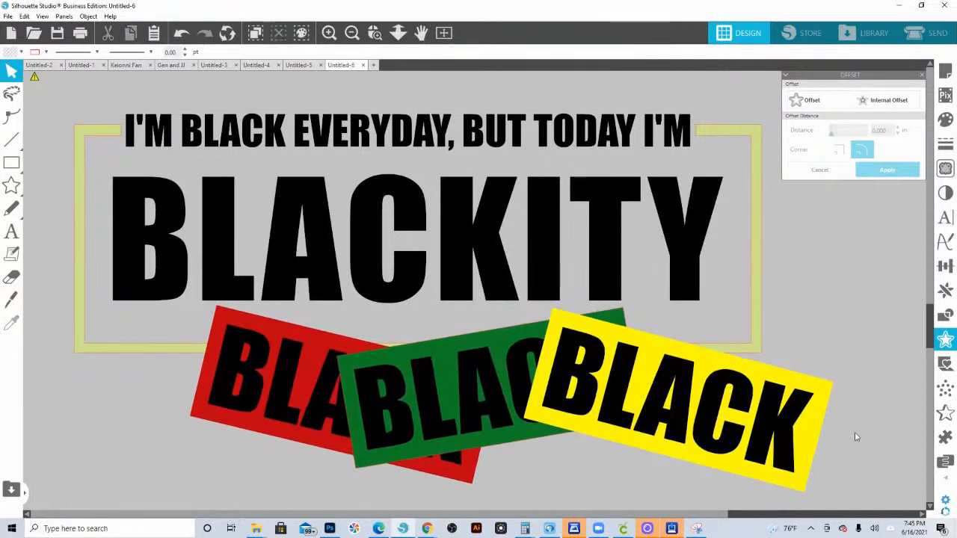
Align the headline and frame group with the "BLACK" block group by their horizontal centers
left_click(435, 53)
left_click(454, 71)
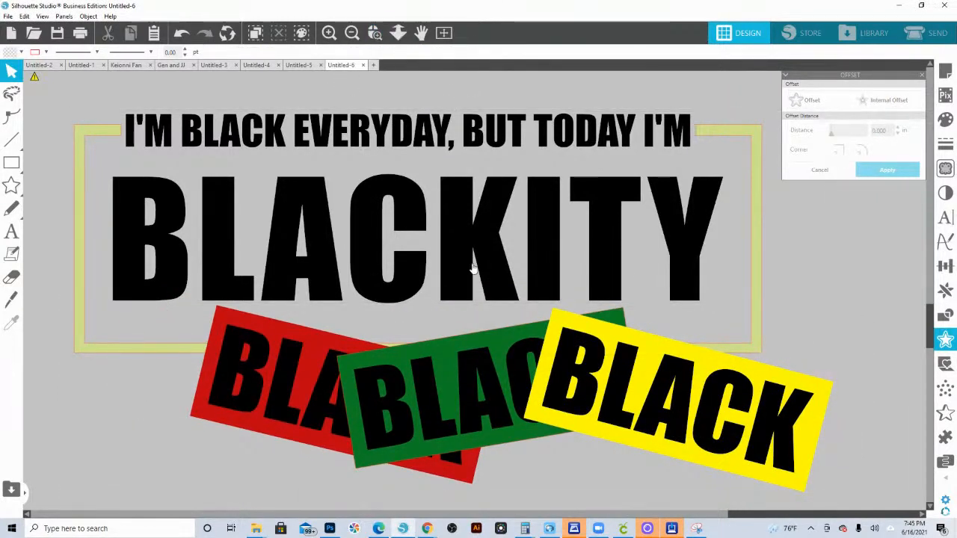
key("ctrl+a")
left_click(445, 52)
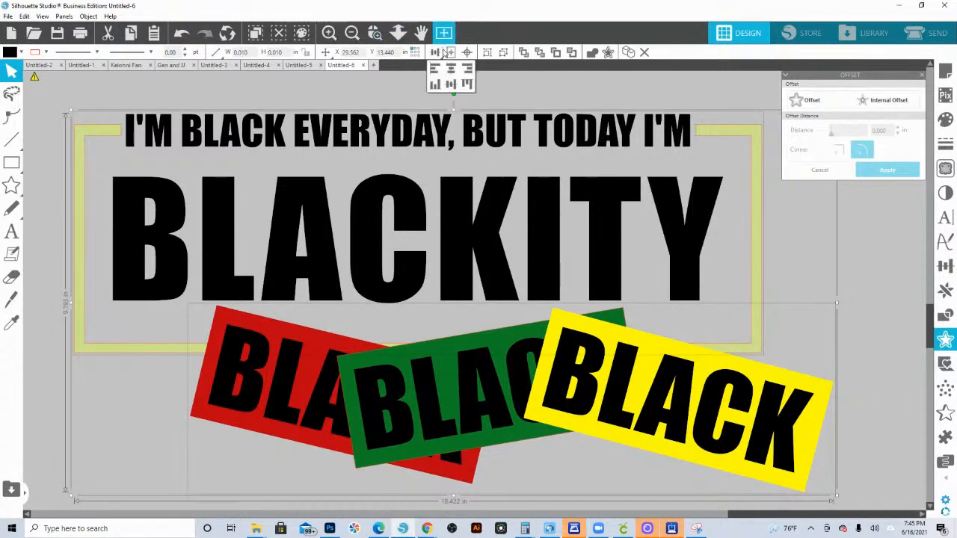
left_click(450, 67)
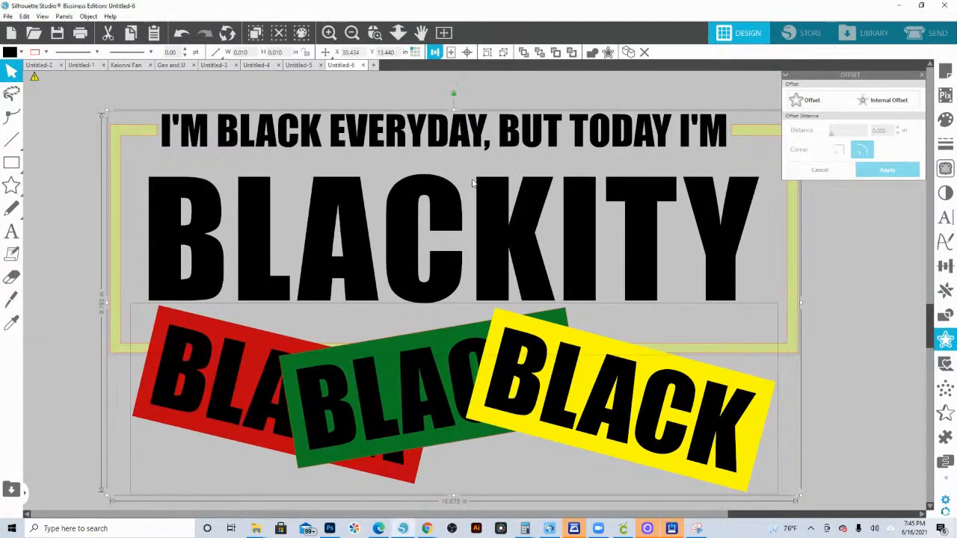
Create a 0.125 in offset with rounded corners around the group of three "BLACK" blocks
left_click(837, 399)
left_click(771, 402)
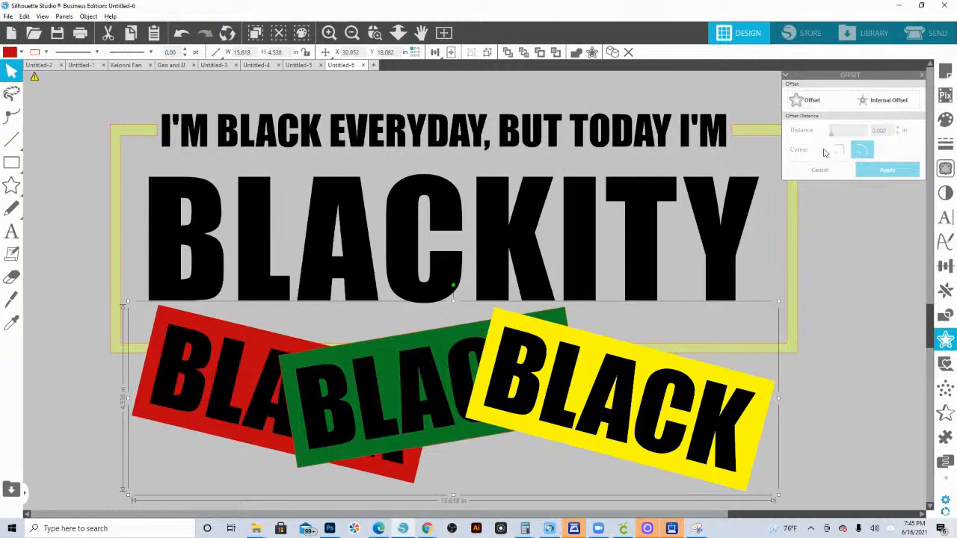
left_click(818, 107)
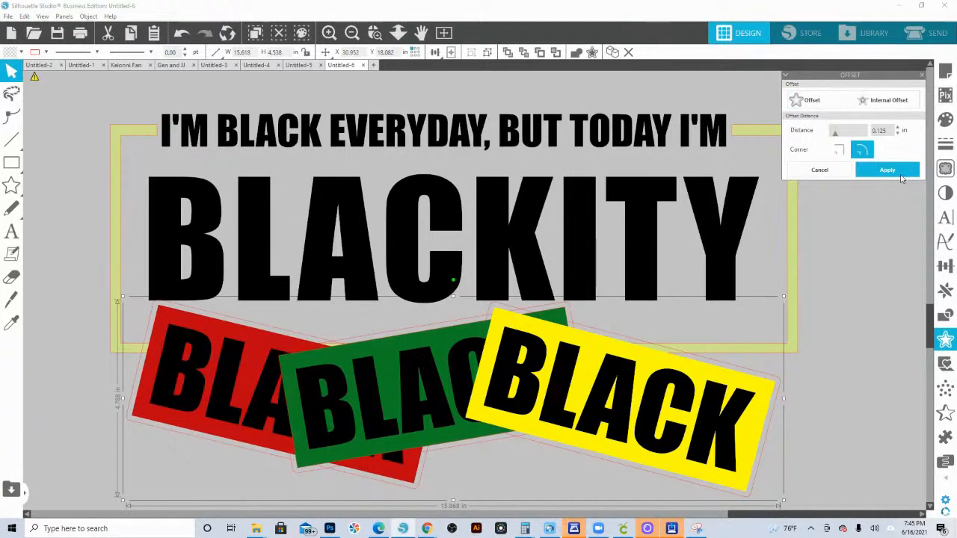
left_click(887, 171)
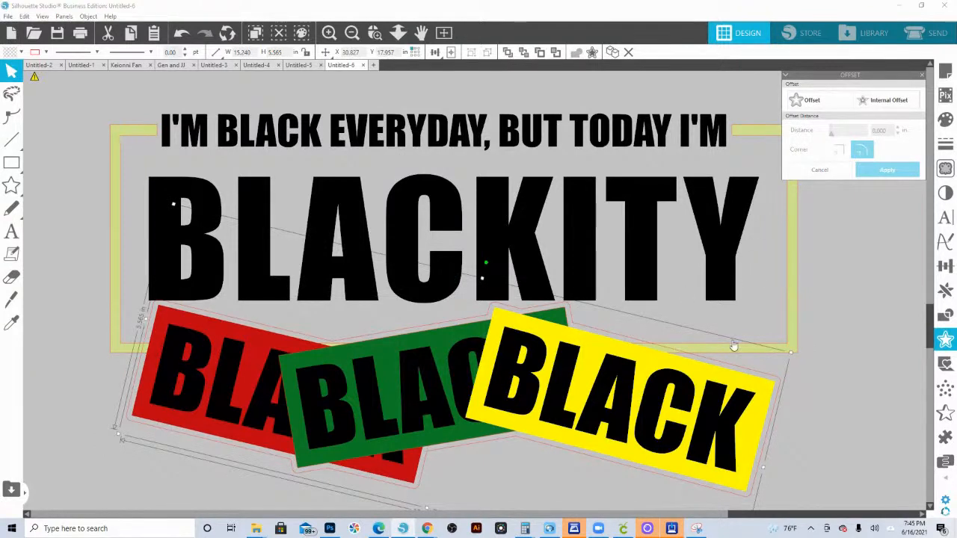
Subtract the blocks' offset outline from the group containing the headline, "BLACKITY" and the frame
left_click(790, 342)
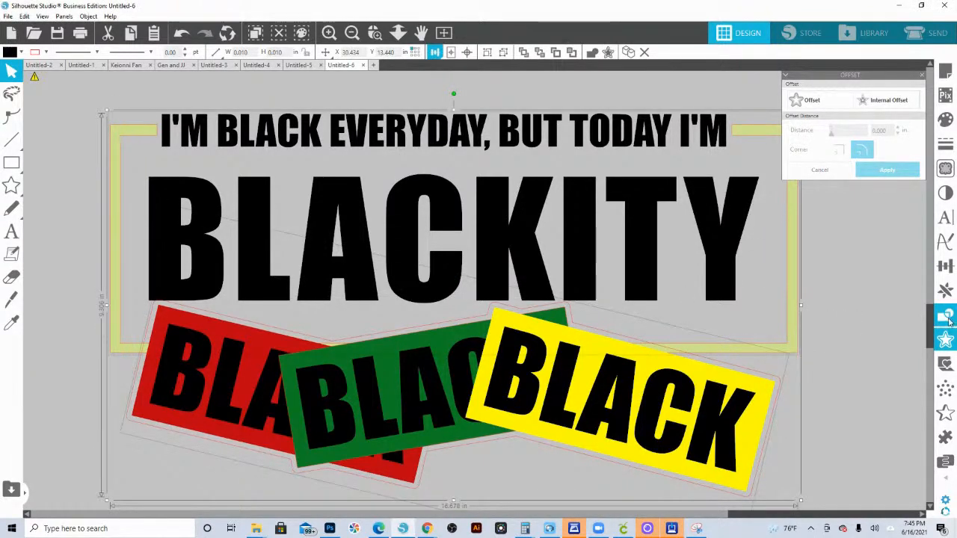
left_click(947, 317)
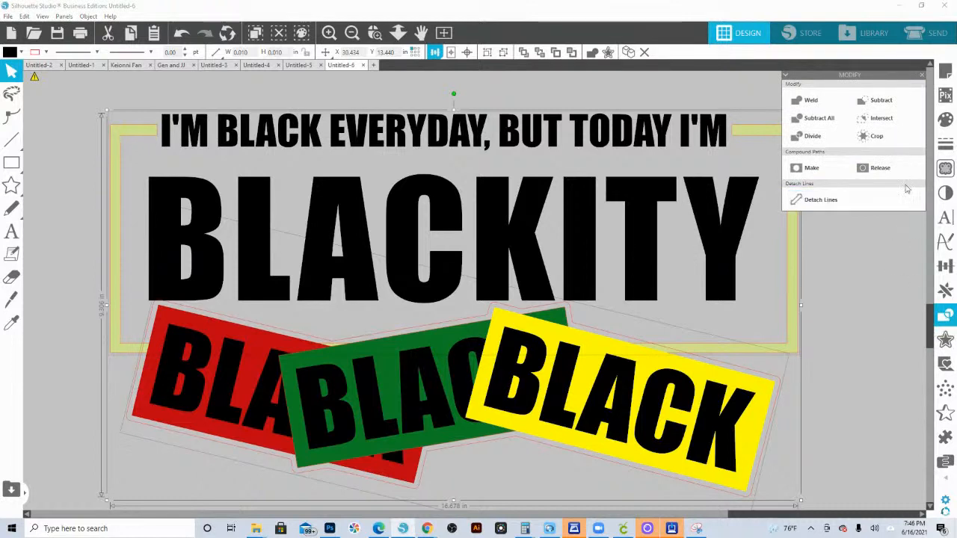
left_click(881, 106)
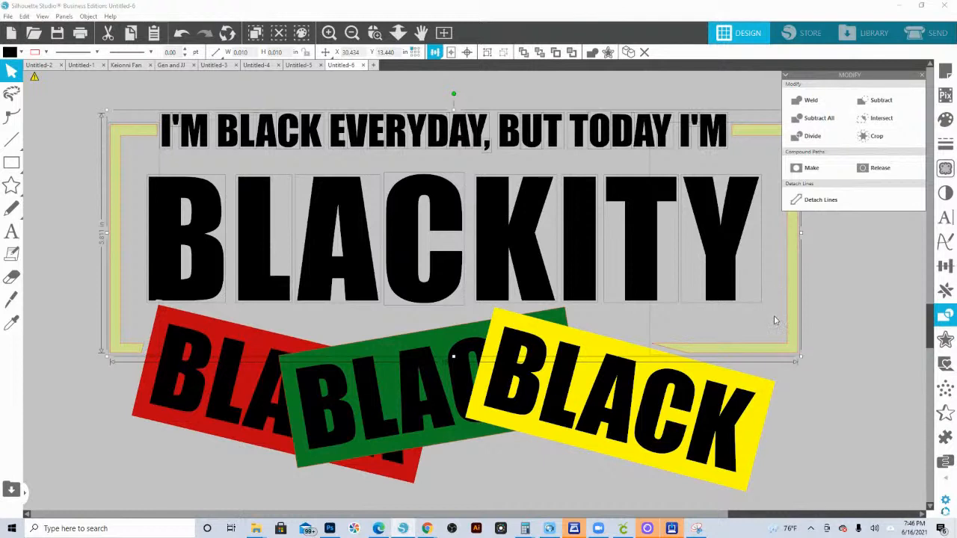
left_click(817, 342)
Group the letters of "BLACKITY" together, and group the headline's letters separately
left_click(185, 221)
right_click(185, 221)
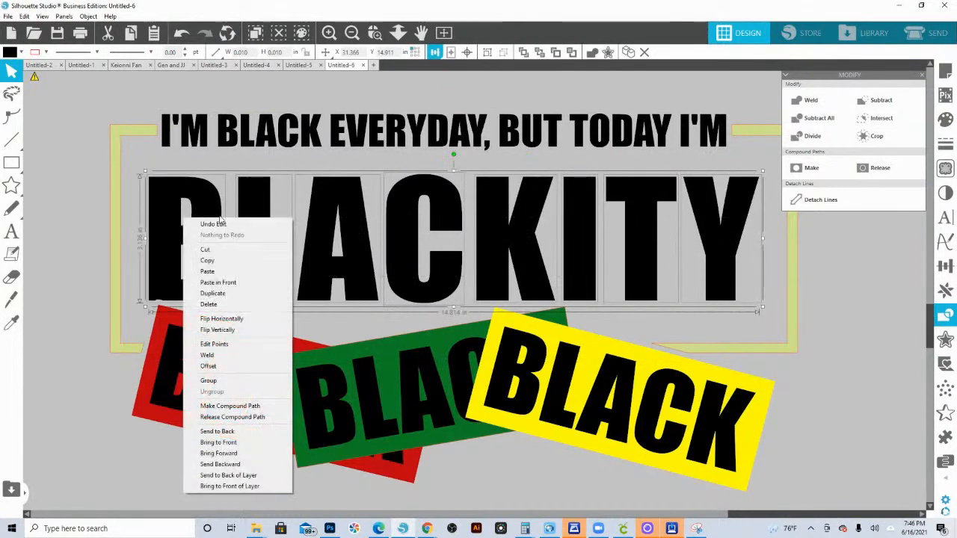
left_click(213, 383)
left_click_drag(166, 98, 721, 150)
right_click(721, 149)
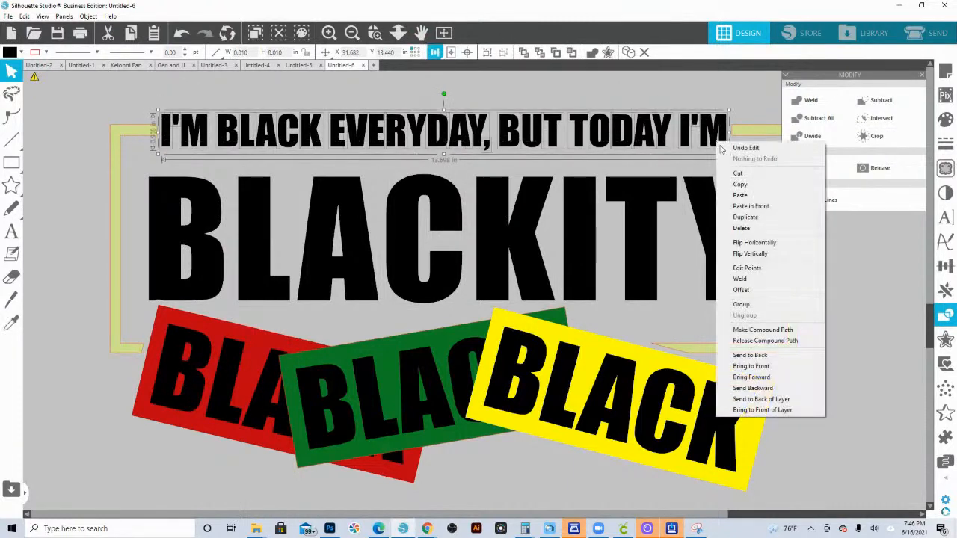
left_click(761, 305)
Group the two frame halves and fill them with the black of "BLACKITY"
left_click(752, 132)
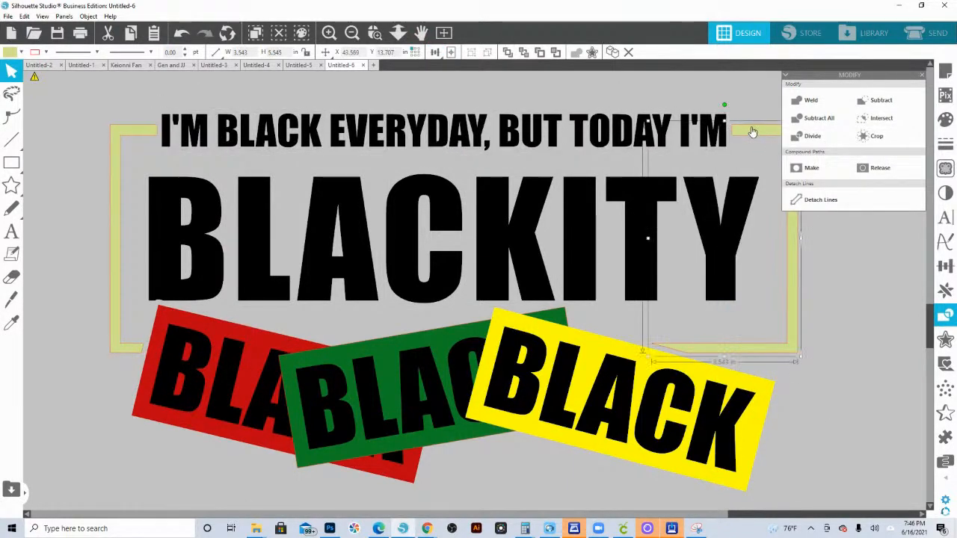
left_click(114, 206, "shift")
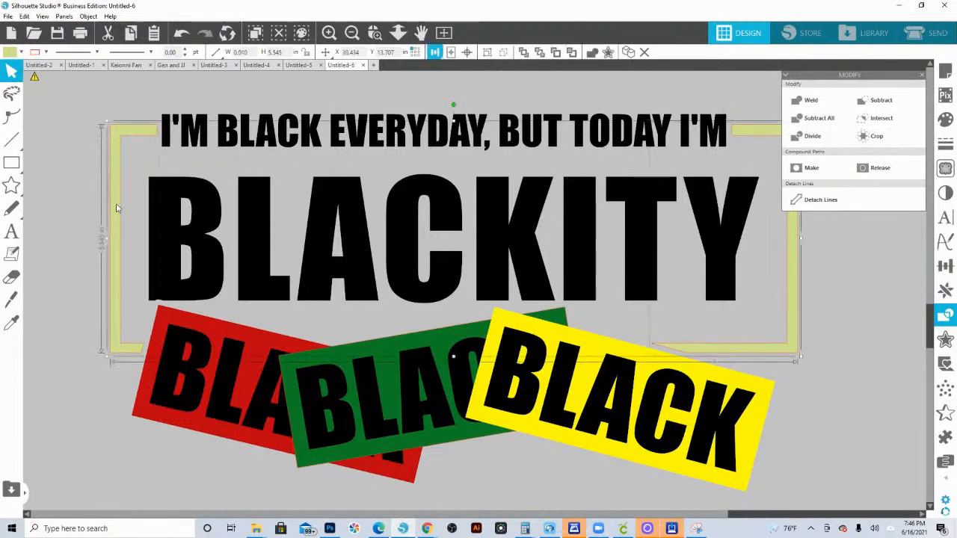
right_click(117, 204)
left_click(142, 367)
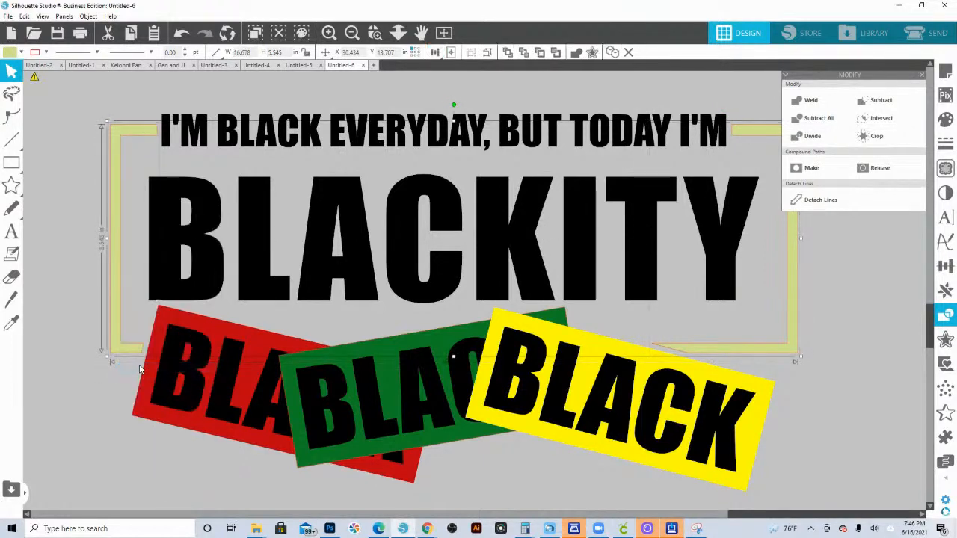
left_click(406, 215)
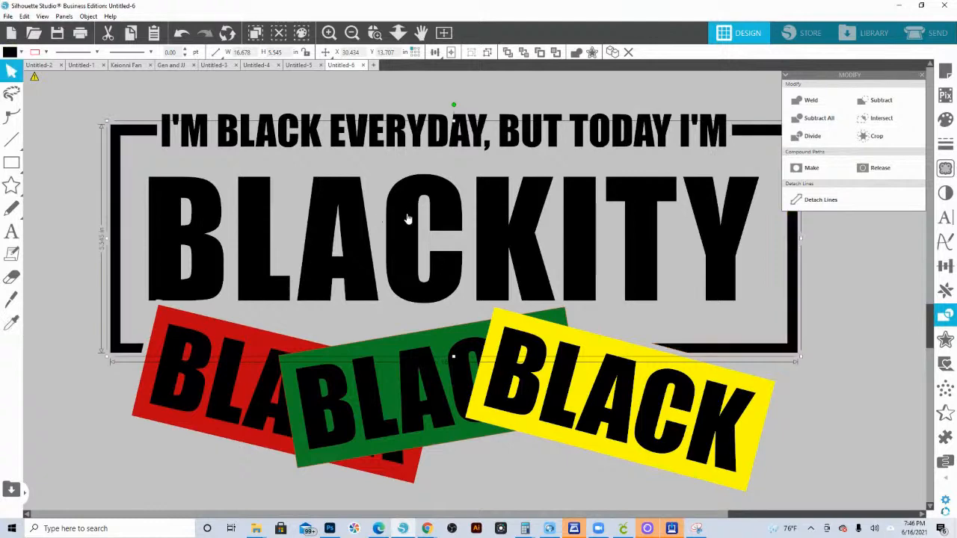
Add a text object reading "JUNETEENTH" just above the framed design
left_click(397, 33)
left_click(11, 233)
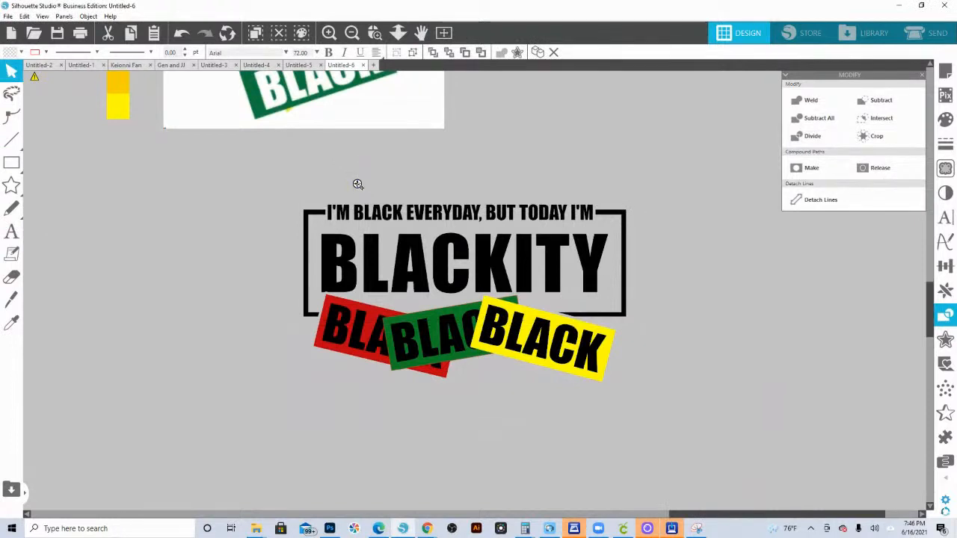
type("JUNETEENTH")
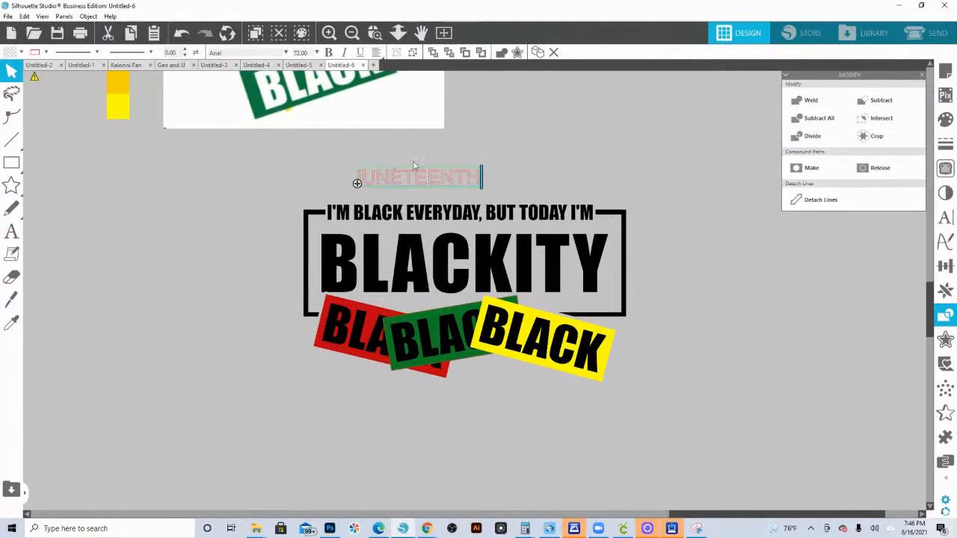
Replace the all-caps text with "Juneteenth", capitalizing only the first letter
key("ctrl+a")
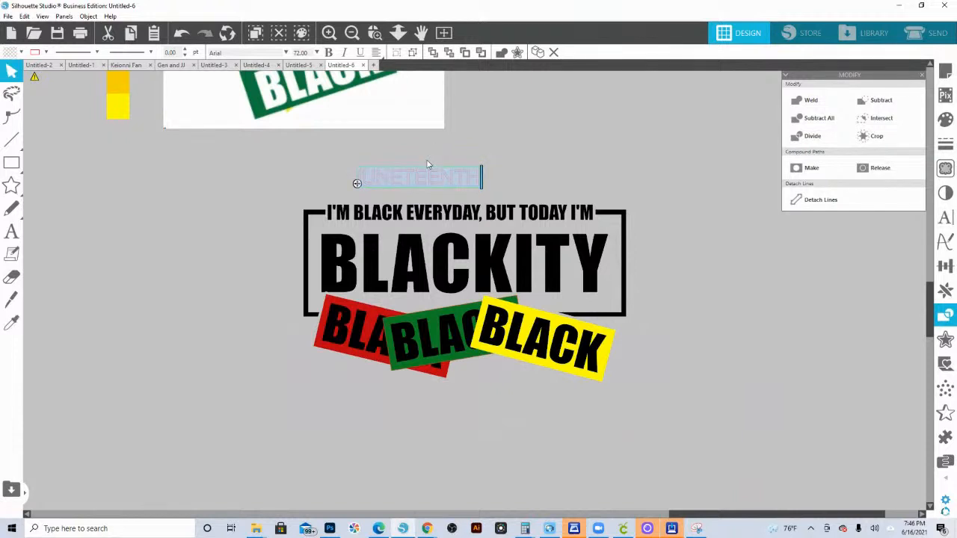
type("June")
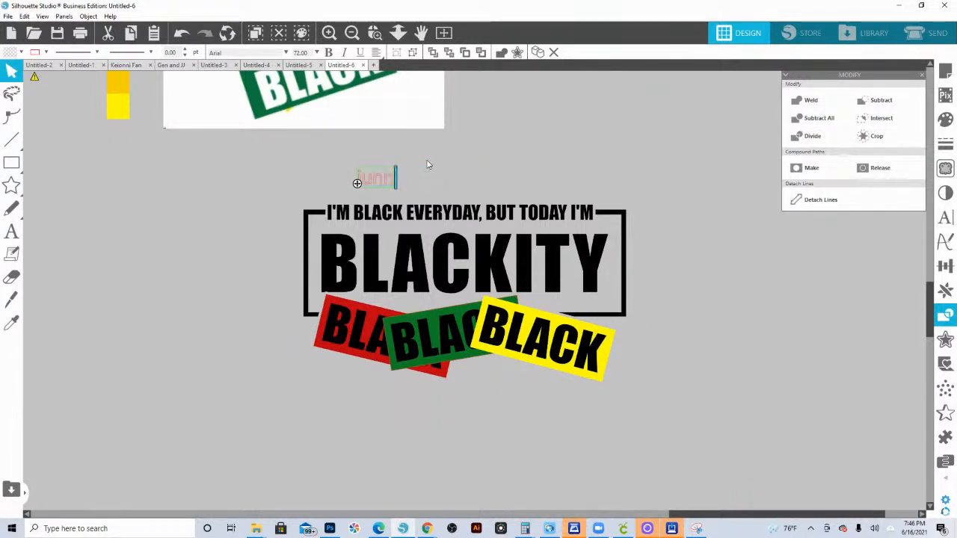
key("BackSpace")
key("BackSpace")
key("BackSpace")
key("BackSpace")
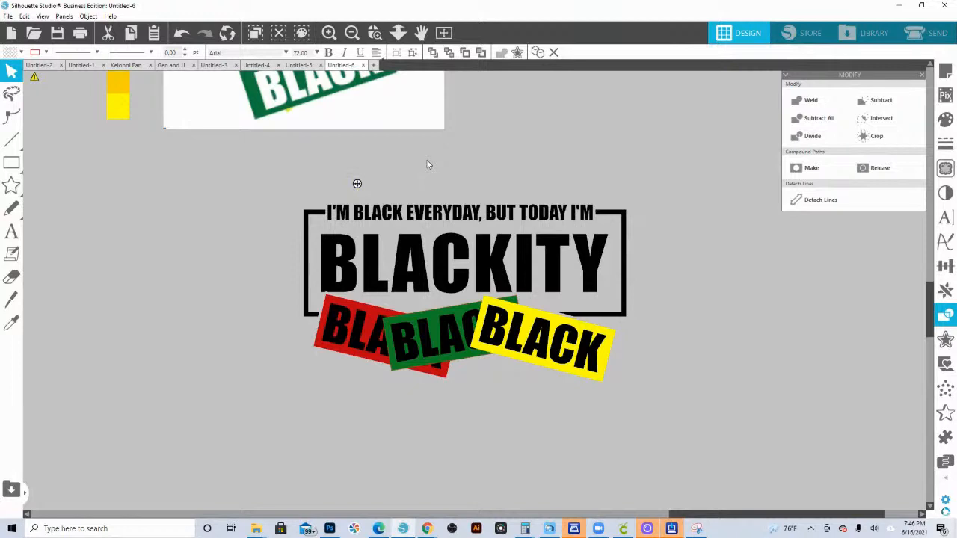
type("June")
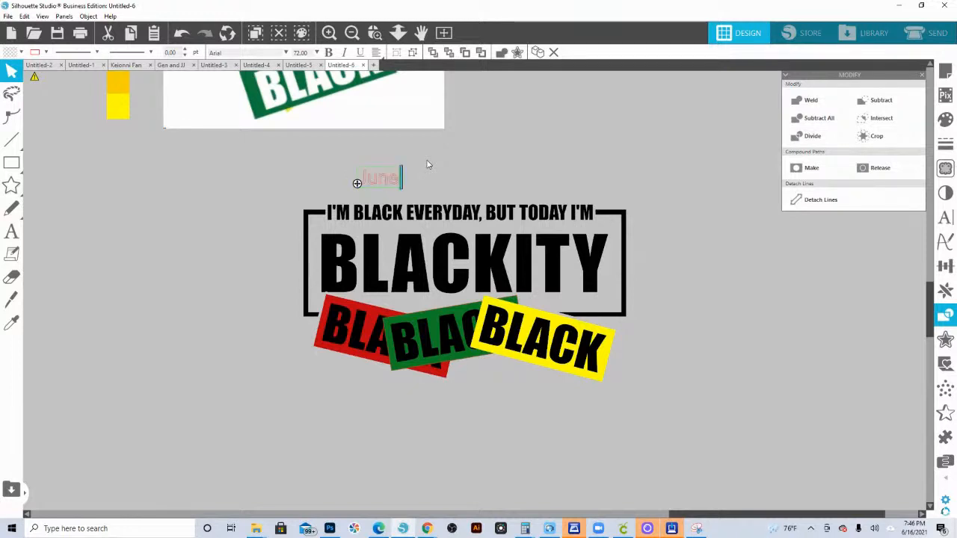
type("teenth")
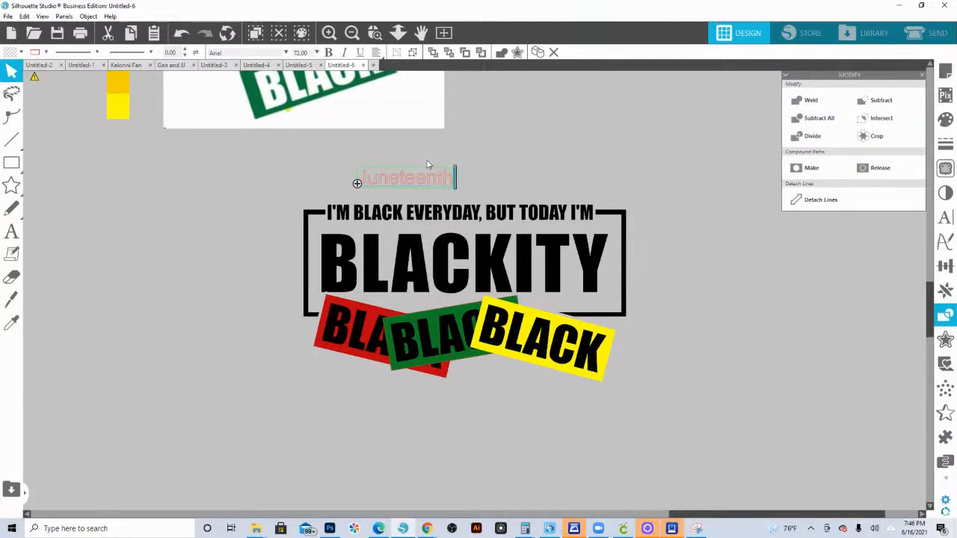
left_click(484, 153)
Enlarge "Juneteenth" to about 180 pt, position it centrally above the headline, and fill it with orange
left_click(419, 182)
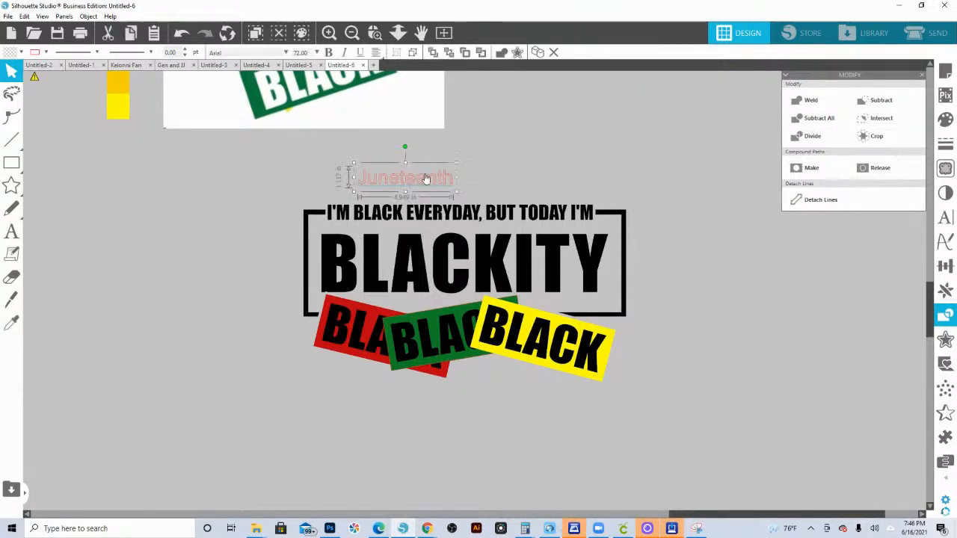
left_click_drag(456, 163, 576, 134)
left_click_drag(545, 167, 544, 193)
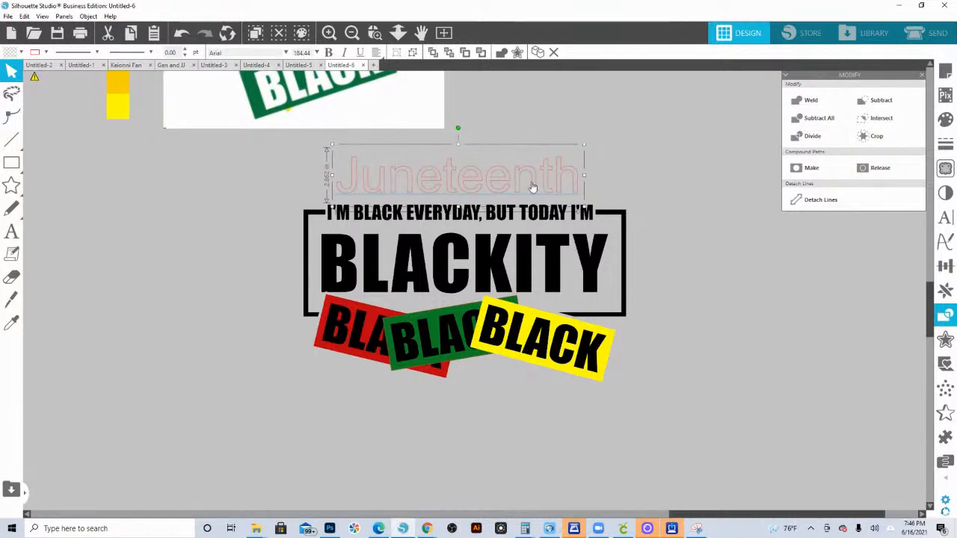
left_click_drag(586, 144, 580, 145)
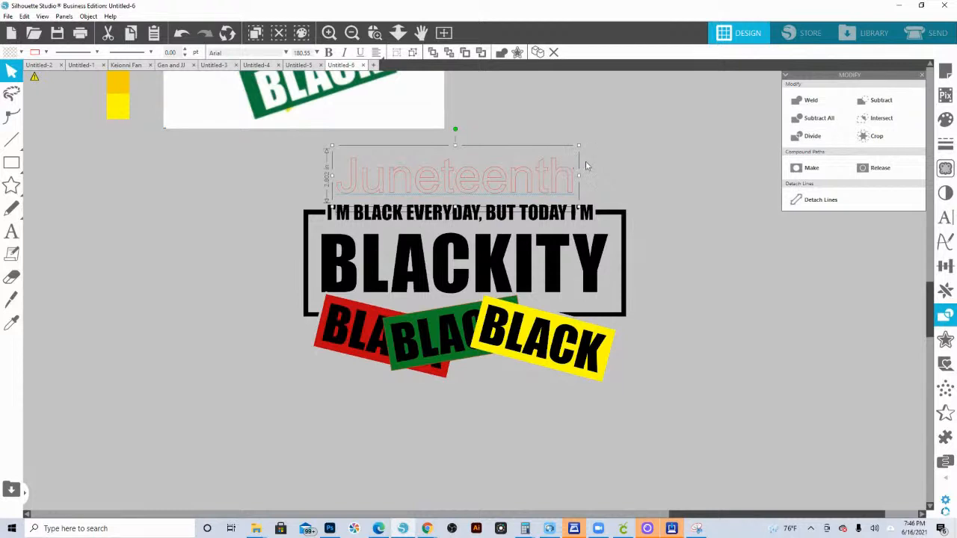
left_click_drag(566, 178, 570, 179)
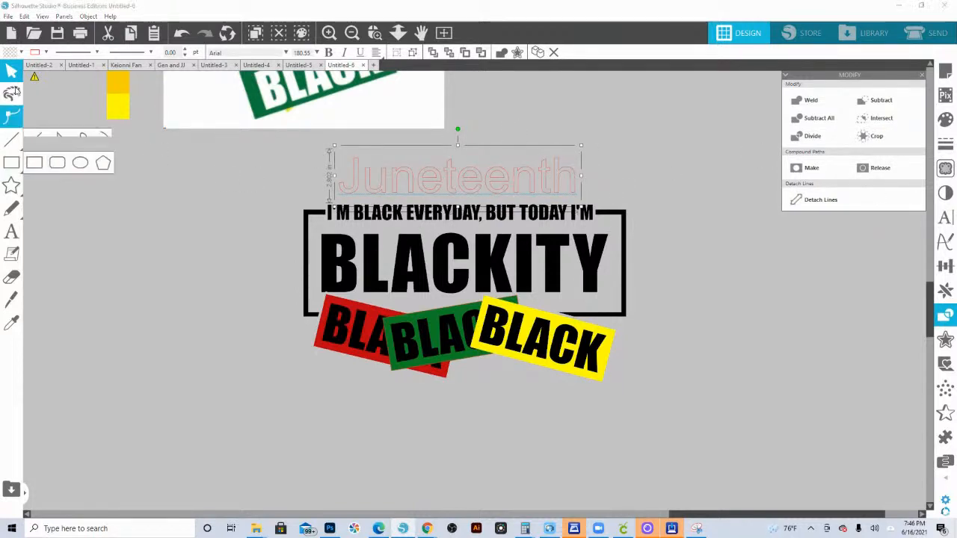
left_click(21, 51)
left_click(115, 107)
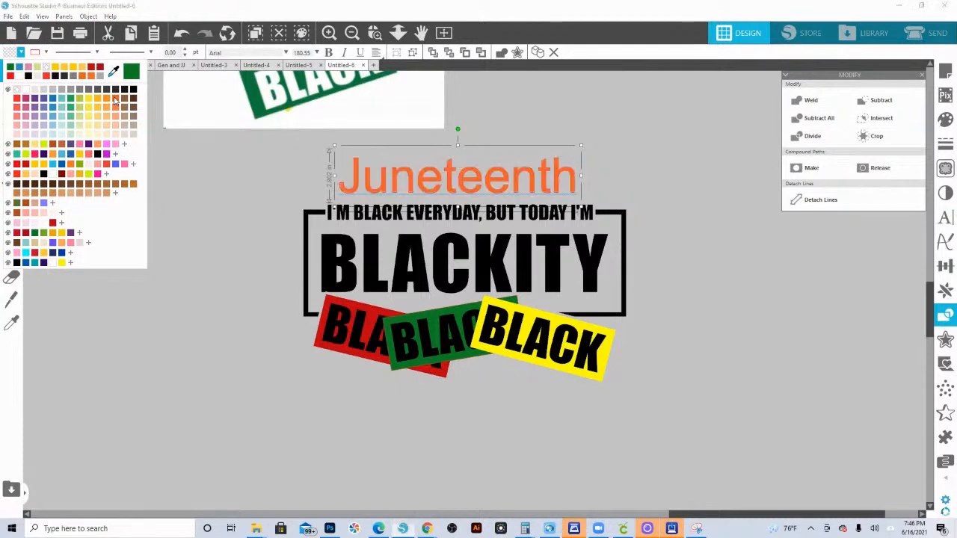
Try the Academy House font on "Juneteenth"
left_click(945, 216)
scroll(845, 183, "down", 3)
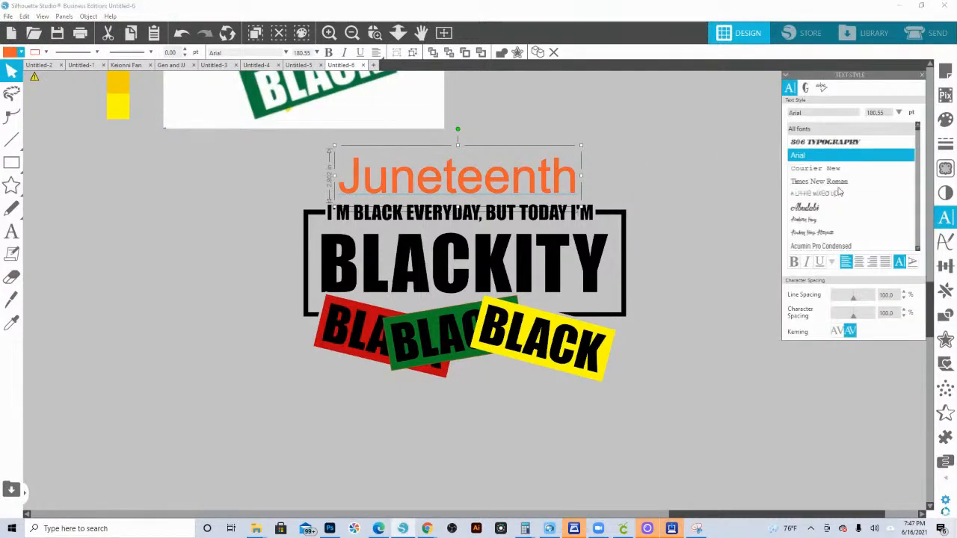
left_click(815, 190)
scroll(817, 195, "down", 2)
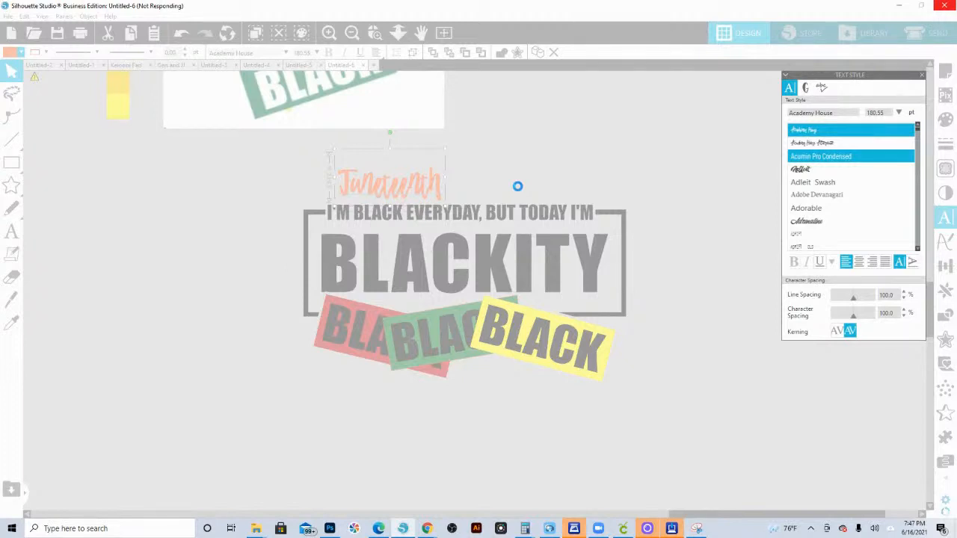
scroll(528, 186, "down", 1)
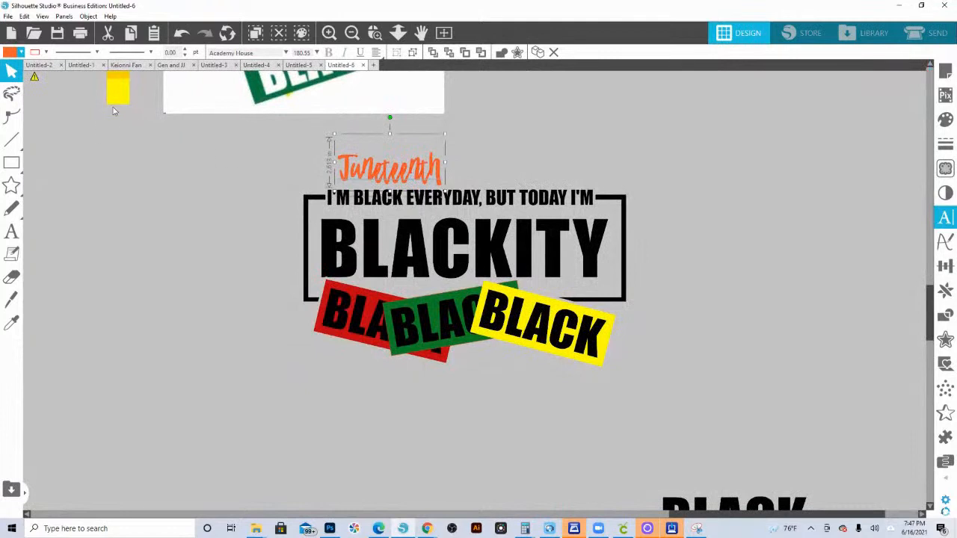
Clear the line color of "Juneteenth" and set its font to Adrenaline
left_click(45, 53)
left_click(42, 84)
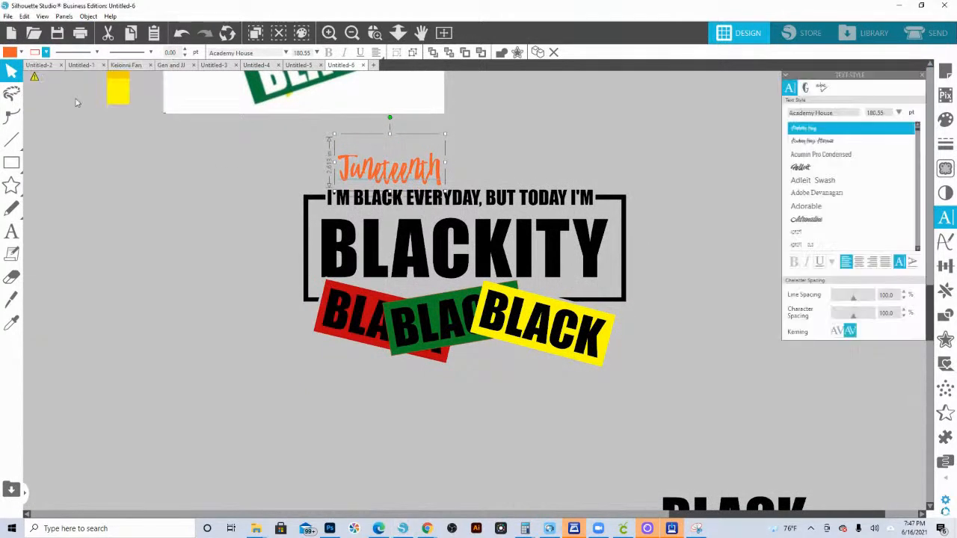
left_click(823, 219)
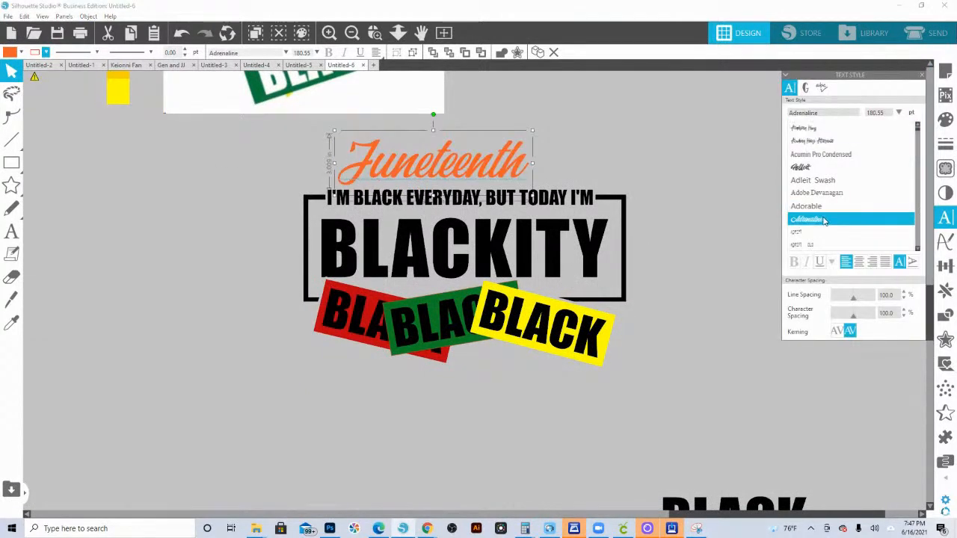
Look through more script fonts and set "Juneteenth" in Alleana Script
scroll(823, 220, "down", 1)
scroll(896, 171, "down", 1)
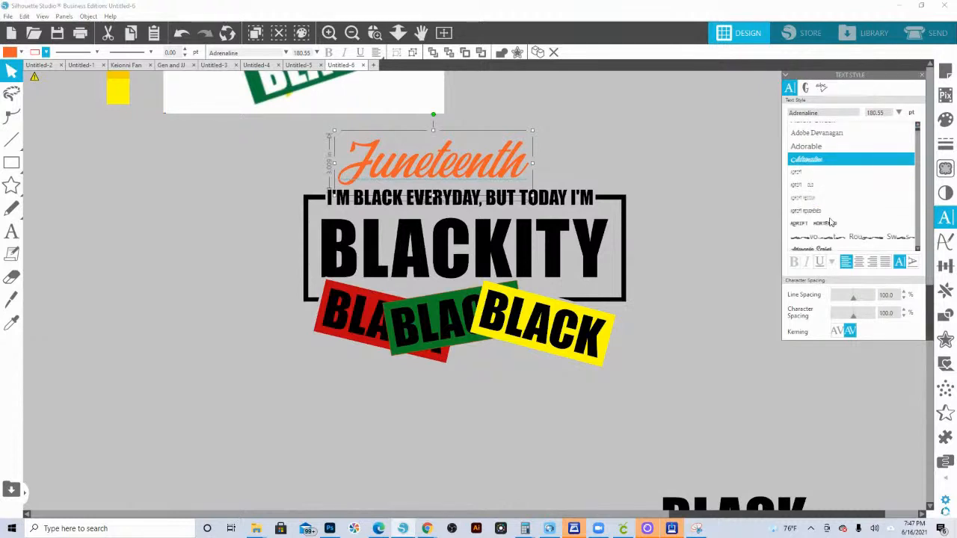
scroll(835, 236, "down", 5)
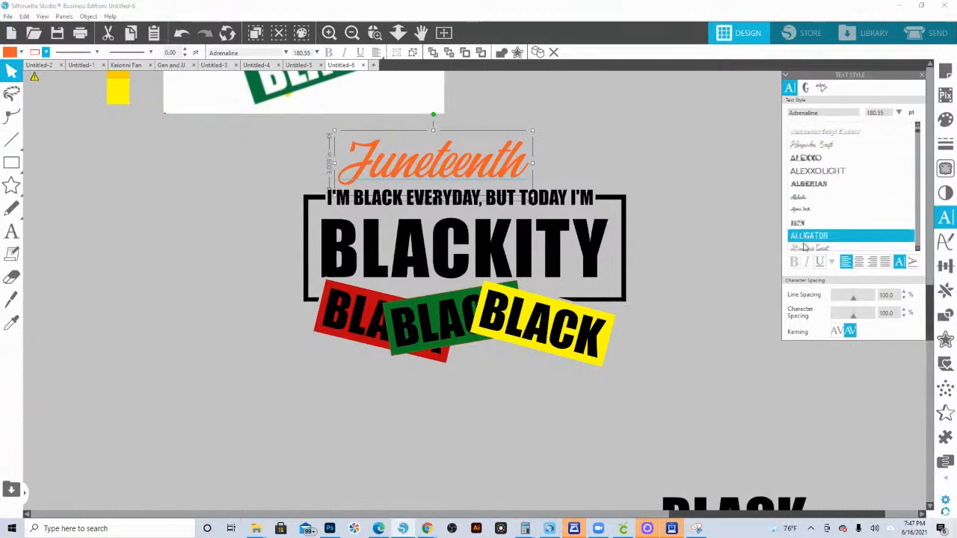
left_click(806, 246)
left_click(803, 200)
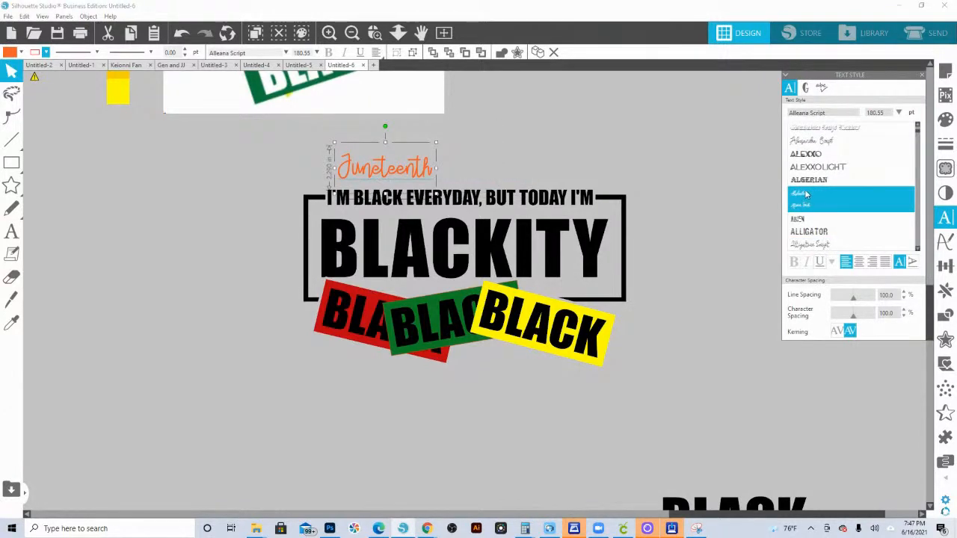
Try the Allshader, Amaze and Amastery Script fonts on "Juneteenth"
left_click(811, 218)
scroll(845, 218, "down", 5)
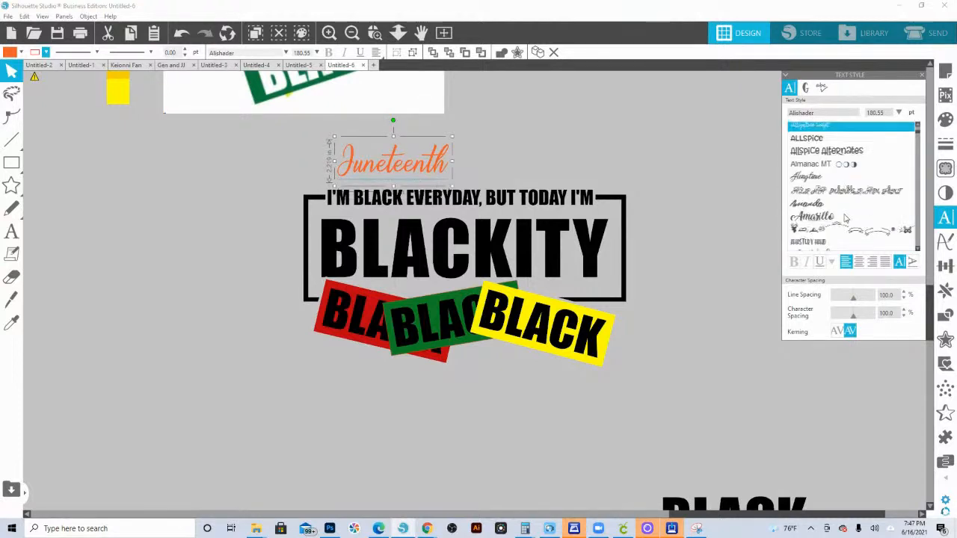
left_click(812, 202)
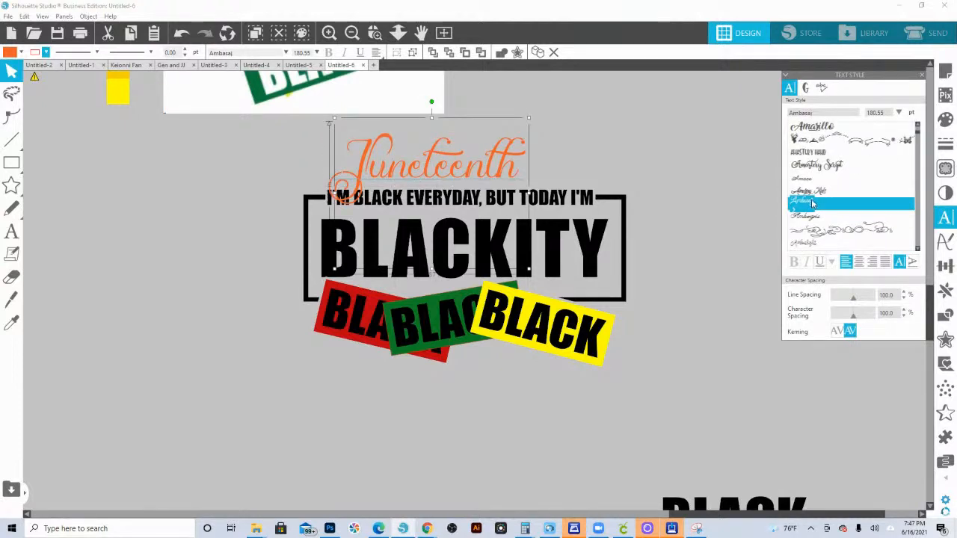
left_click(811, 189)
key("Up")
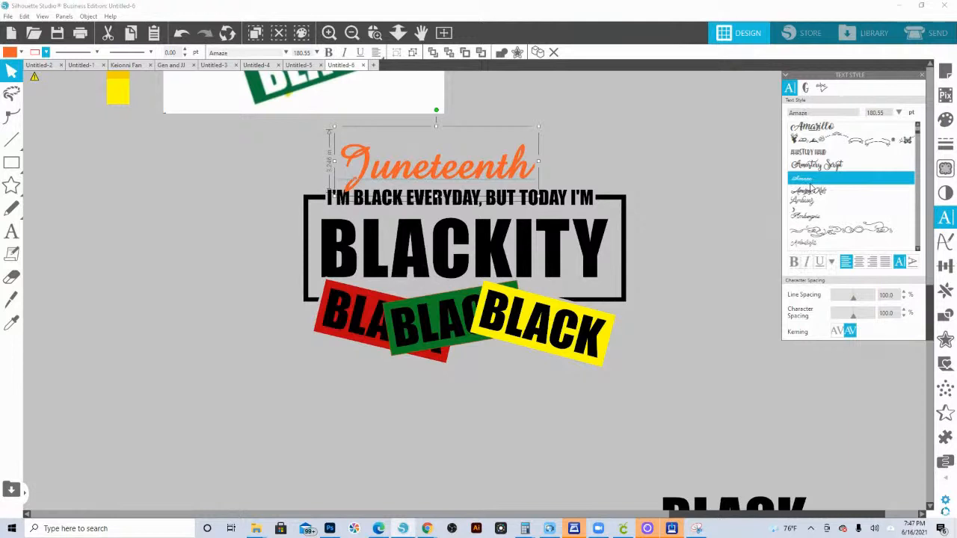
key("Up")
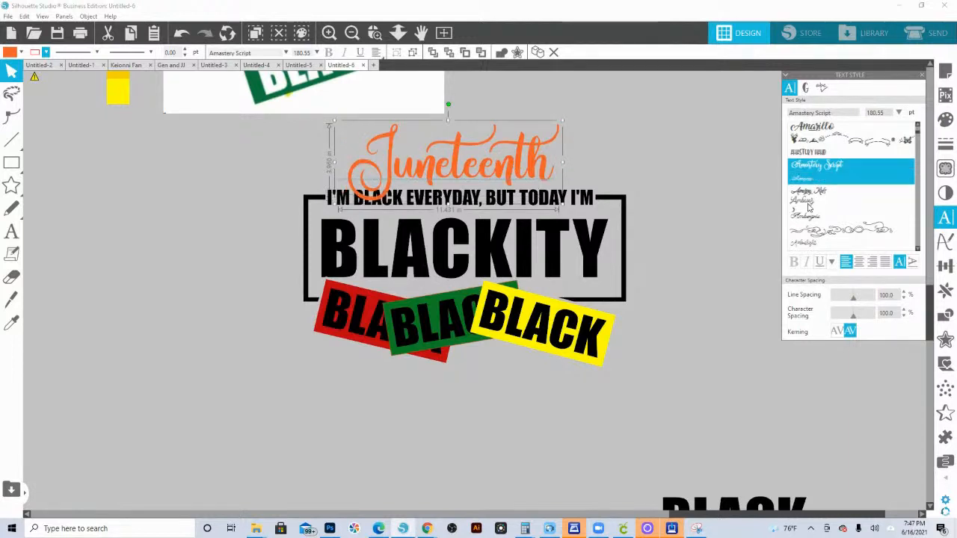
Try the Amulhed New Update, Anarchy Brothers and Anatasha fonts on "Juneteenth"
scroll(807, 224, "down", 3)
left_click(806, 216)
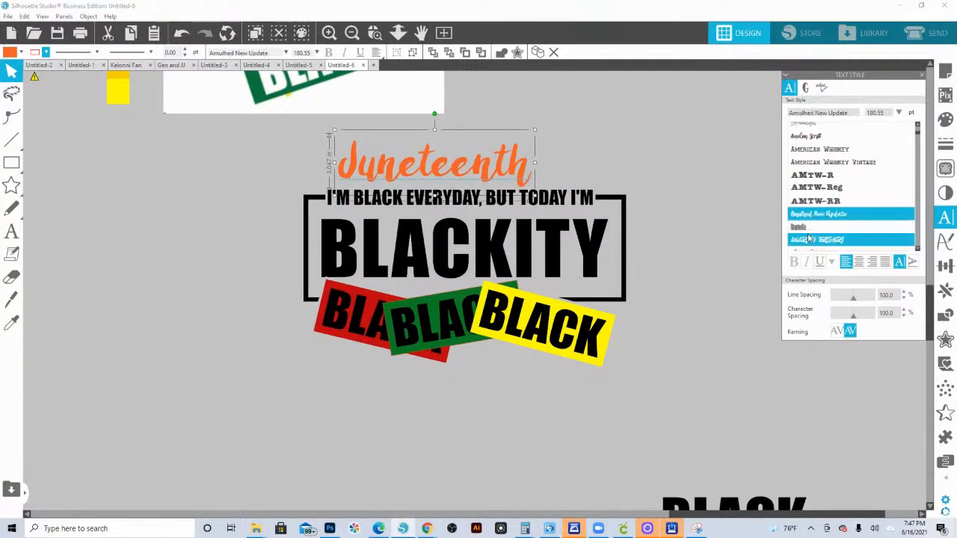
left_click(809, 238)
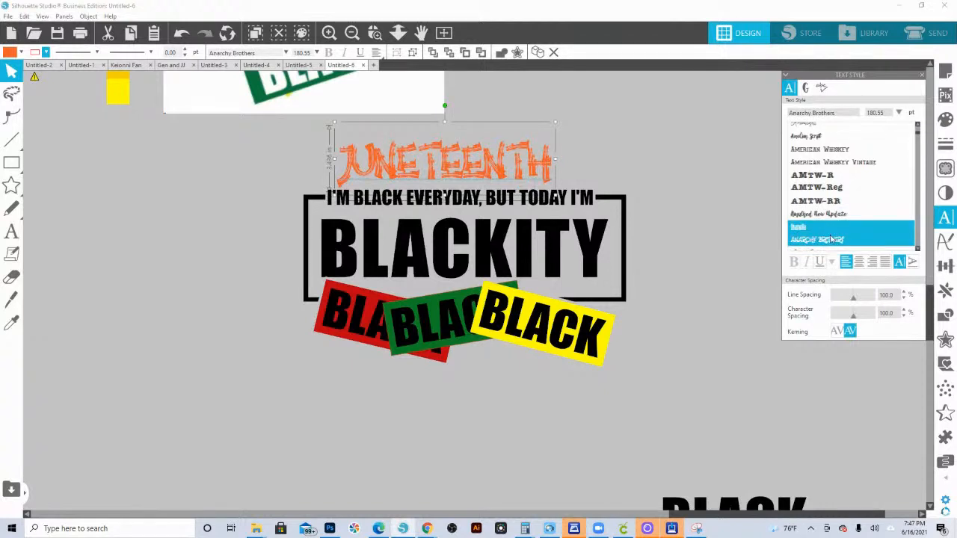
scroll(822, 224, "down", 1)
left_click(817, 218)
scroll(818, 221, "down", 2)
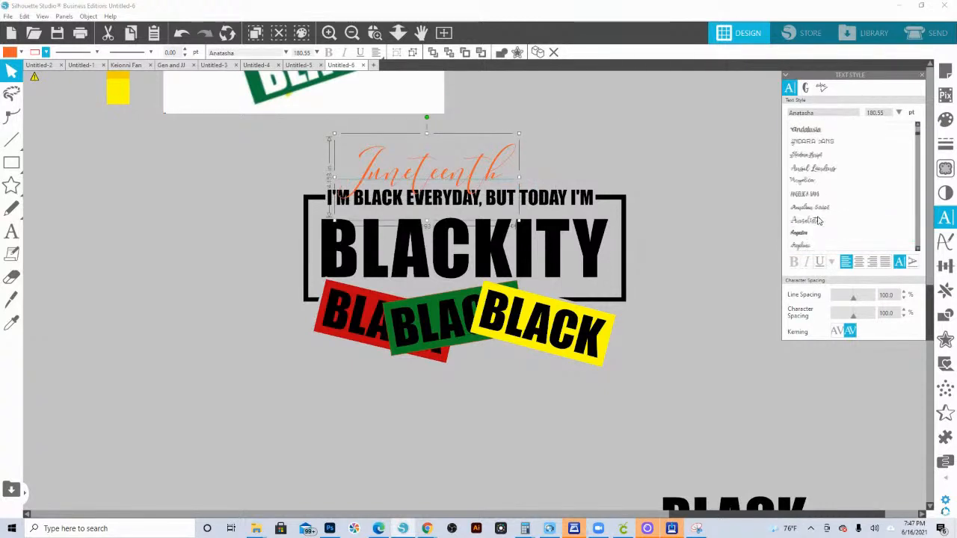
Try the Angelista, Angelonia and Angelica fonts on "Juneteenth"
left_click(816, 209)
left_click(815, 219)
left_click(825, 234)
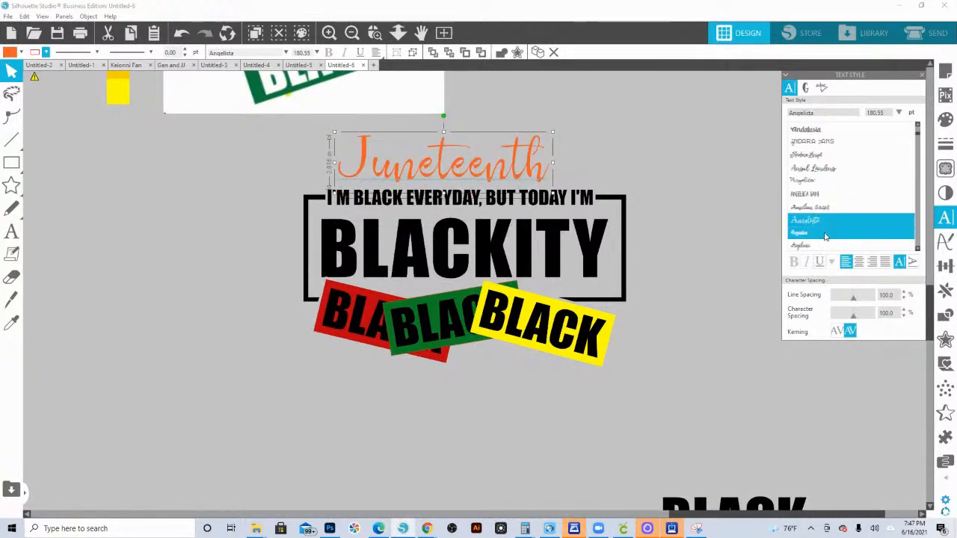
left_click(815, 245)
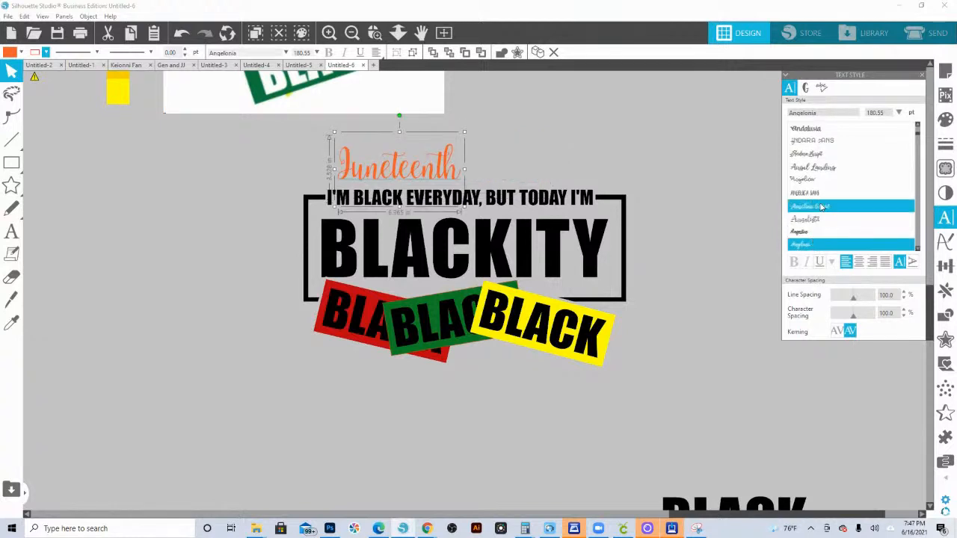
left_click(815, 181)
scroll(815, 191, "down", 3)
scroll(815, 228, "down", 4)
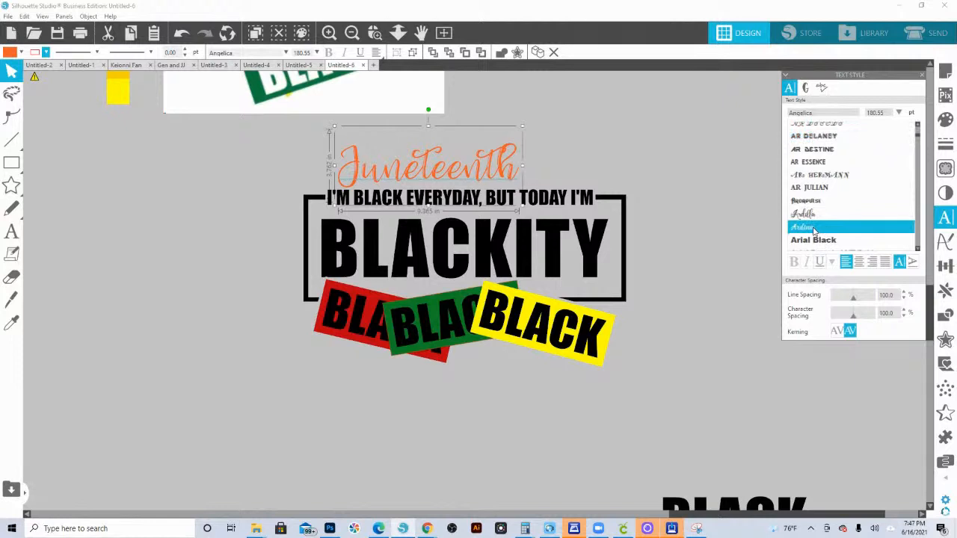
Set "Juneteenth" in Artful Beauty, enlarge it to about 417 pt and position it across the width of the headline
left_click(815, 214)
scroll(813, 206, "down", 3)
left_click(806, 187)
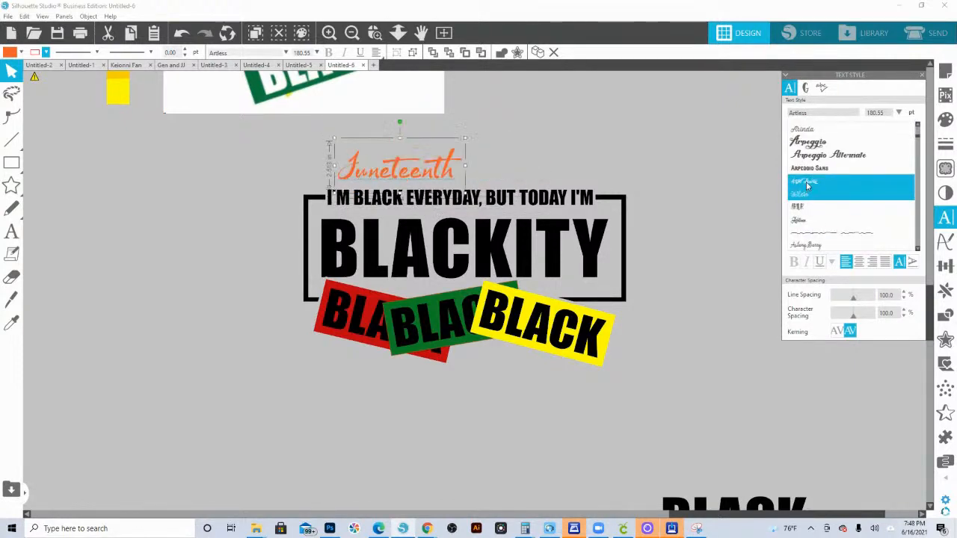
left_click(805, 183)
left_click_drag(464, 138, 618, 100)
left_click_drag(555, 156, 551, 160)
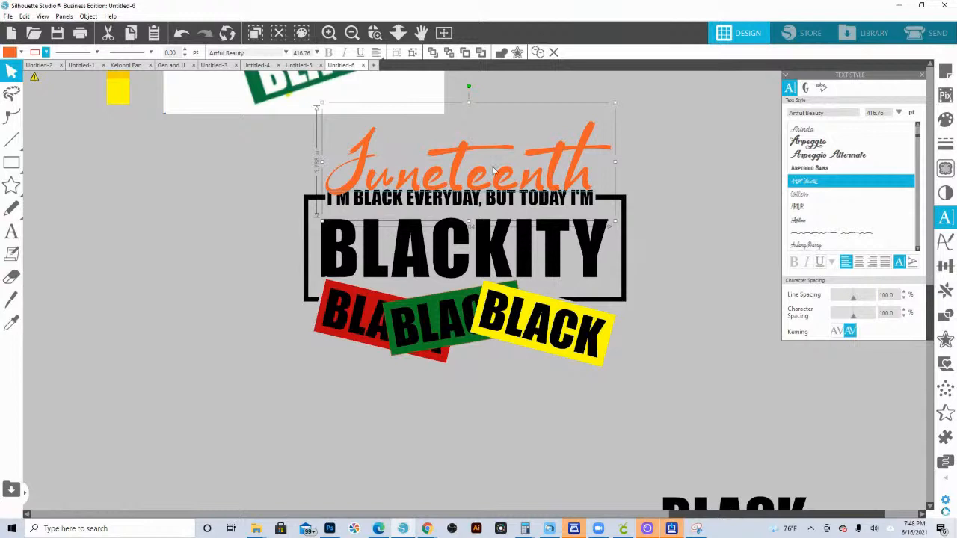
Draw a rectangle about 19.7 by 4.7 in around "Juneteenth" and fill it with the red-to-white gradient
left_click(12, 163)
left_click_drag(277, 118, 655, 214)
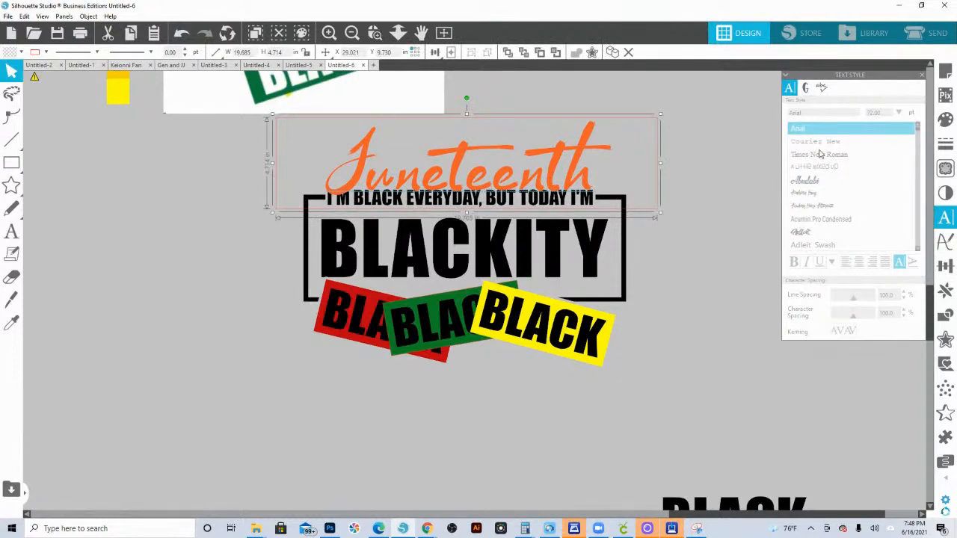
left_click(946, 126)
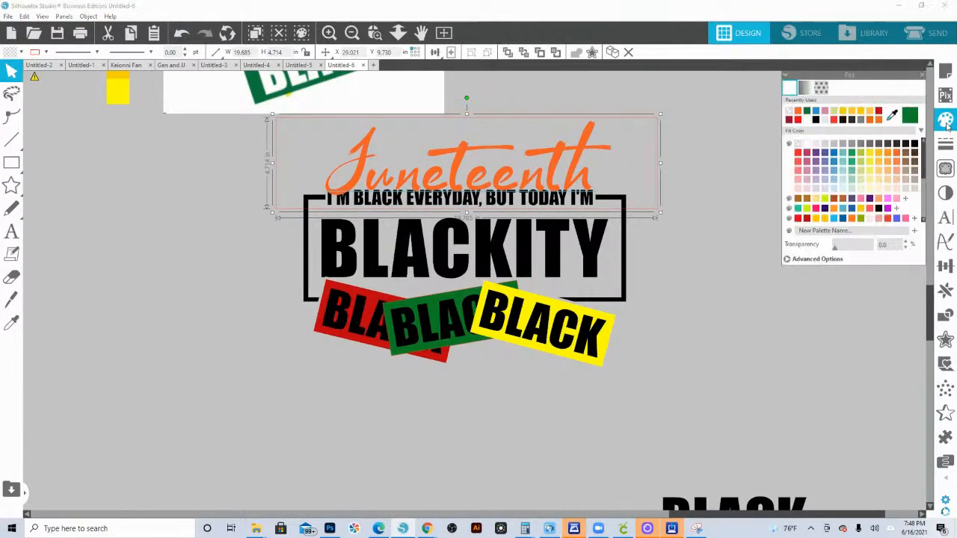
left_click(660, 229)
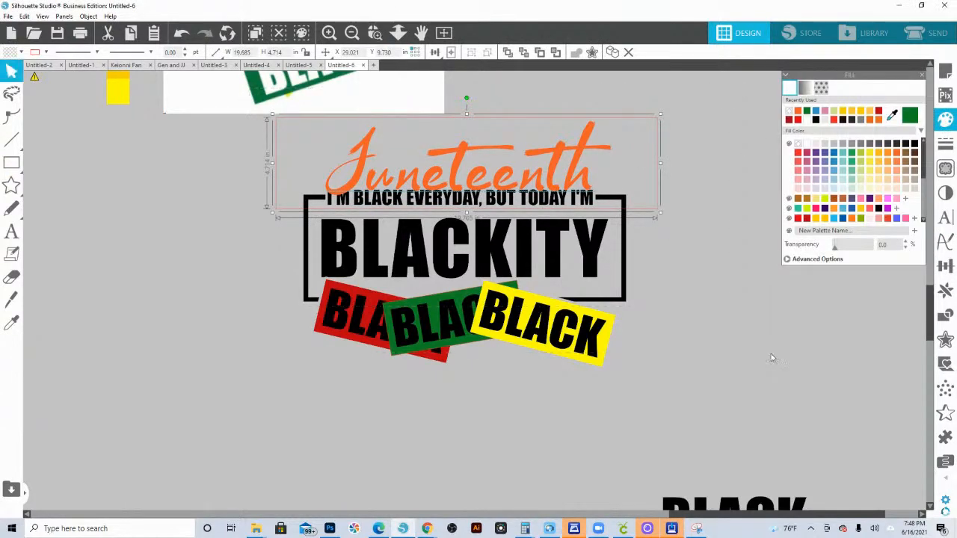
left_click(805, 89)
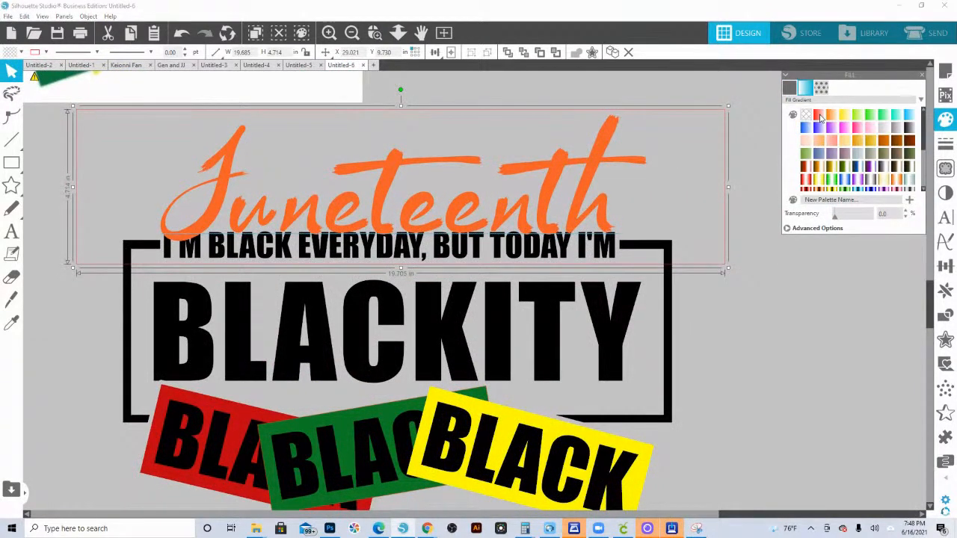
left_click(818, 115)
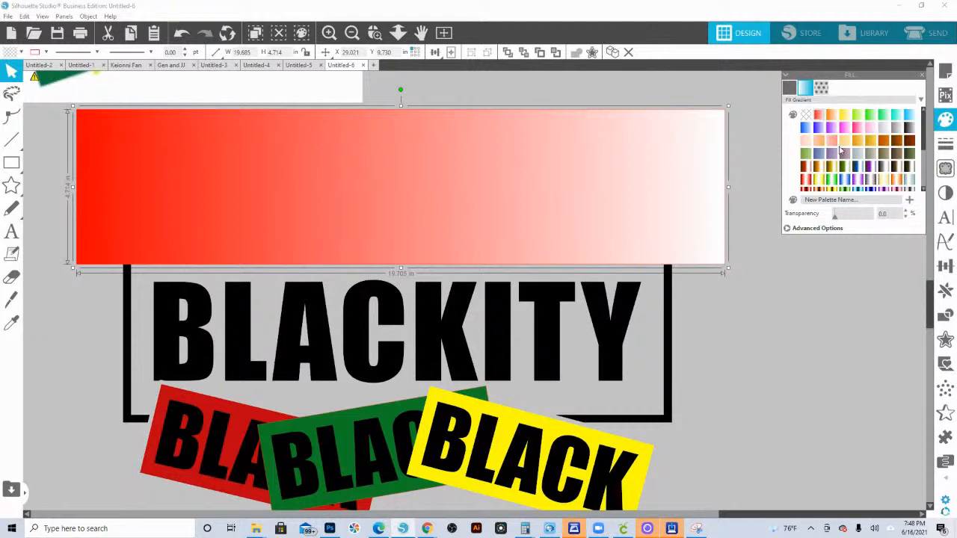
Add a middle color stop to the rectangle's gradient and set its left end stop to dark green
left_click(788, 228)
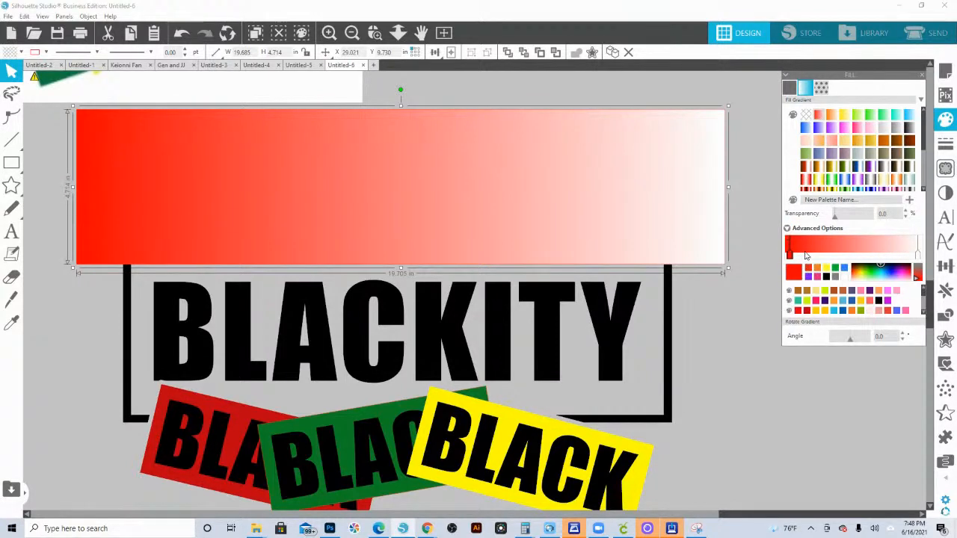
left_click(858, 254)
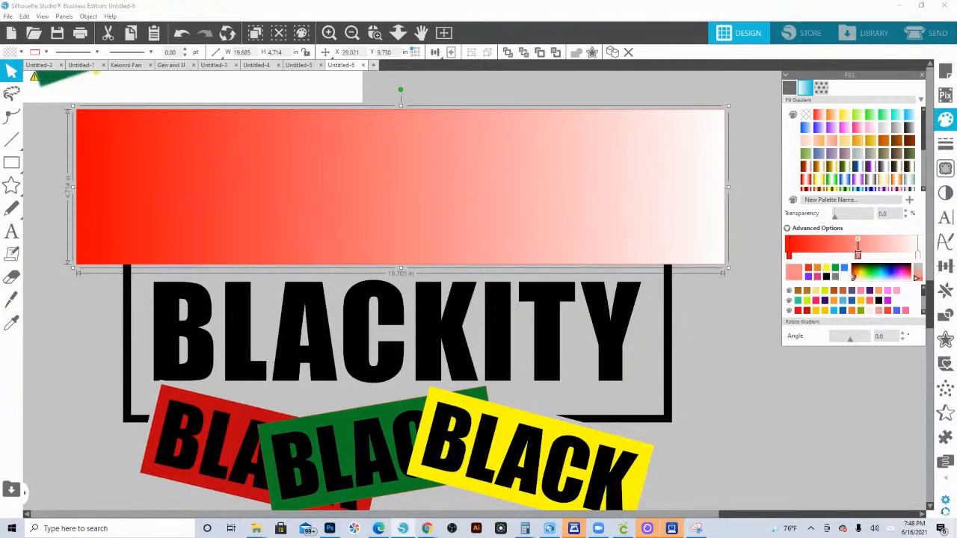
left_click(789, 254)
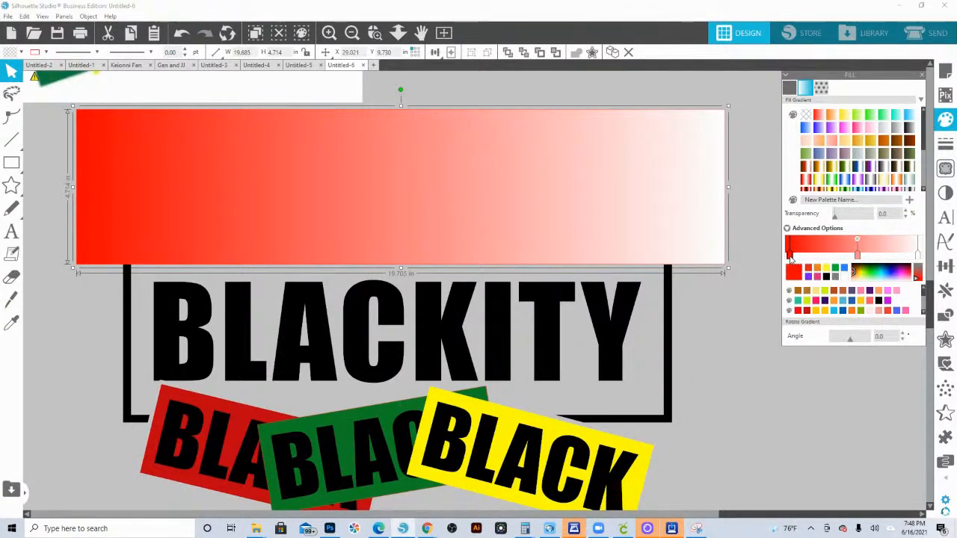
scroll(818, 291, "down", 2)
scroll(821, 302, "down", 3)
scroll(924, 314, "down", 5)
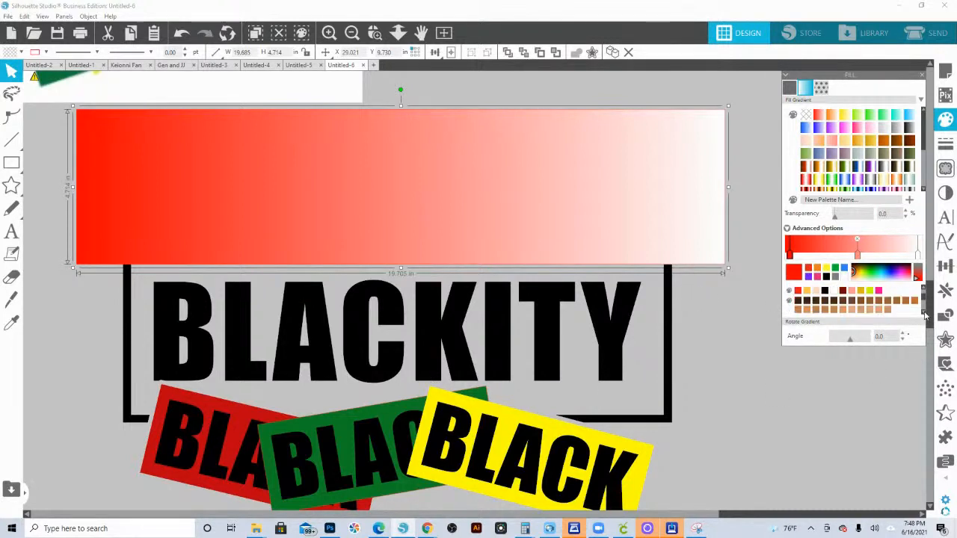
scroll(925, 315, "down", 3)
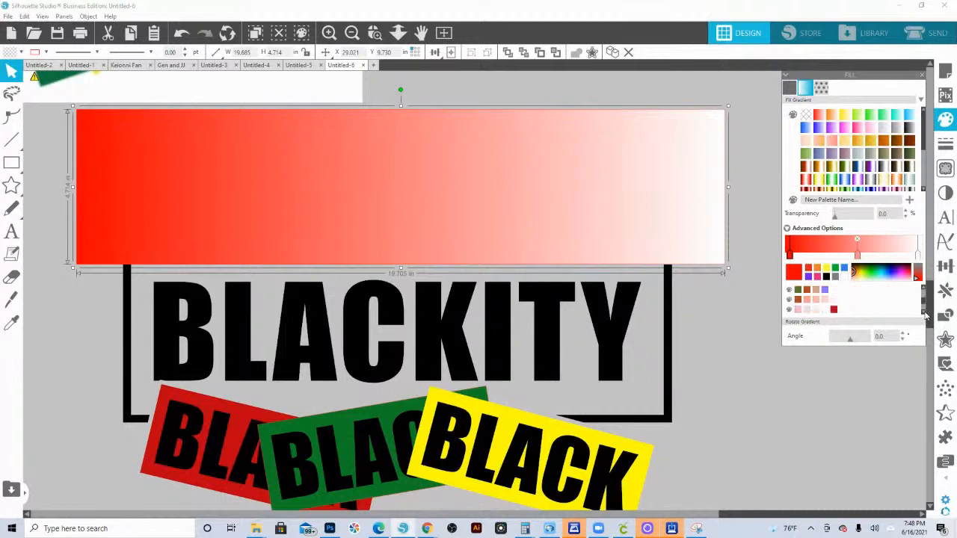
left_click(816, 291)
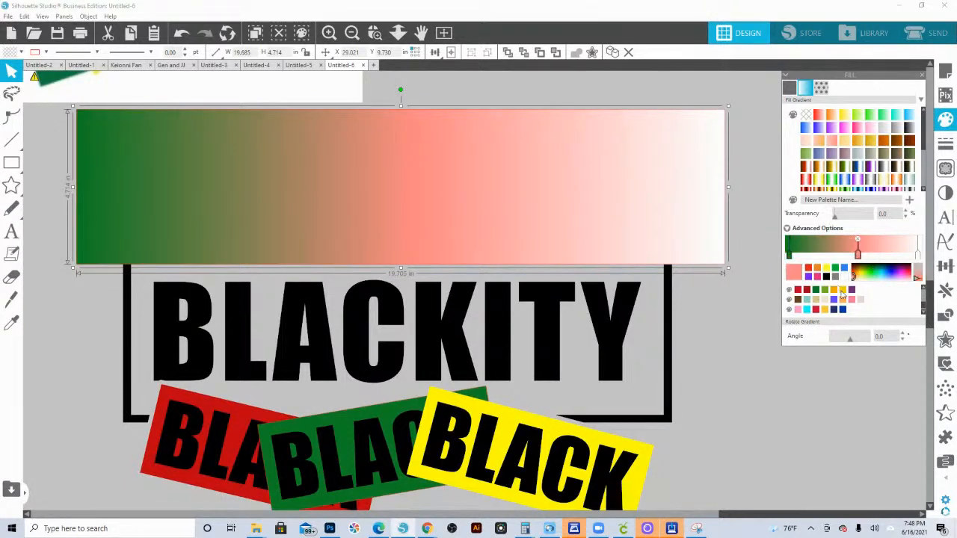
Set the gradient's middle stop to yellow and its right end stop to bright red
scroll(841, 299, "down", 2)
left_click(844, 309)
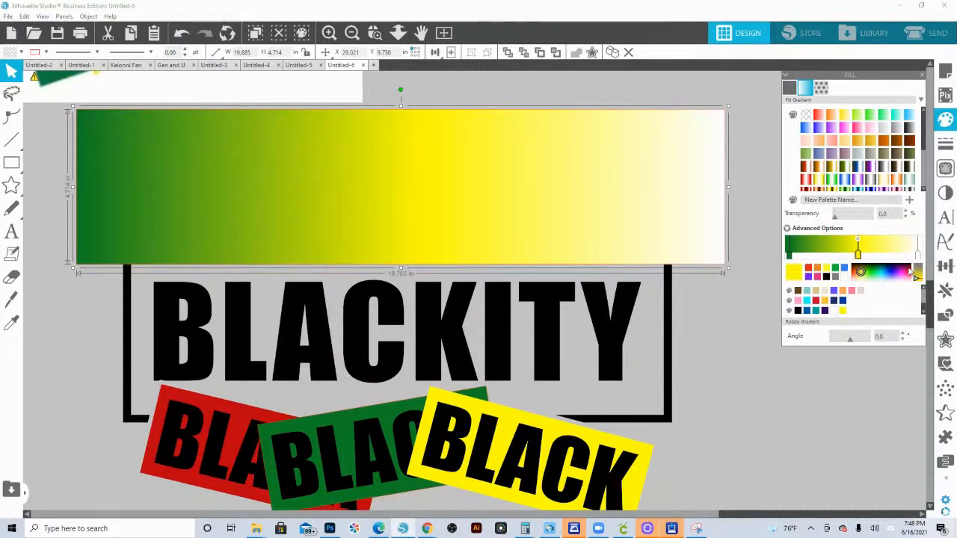
left_click(918, 255)
scroll(835, 301, "up", 2)
scroll(829, 300, "up", 1)
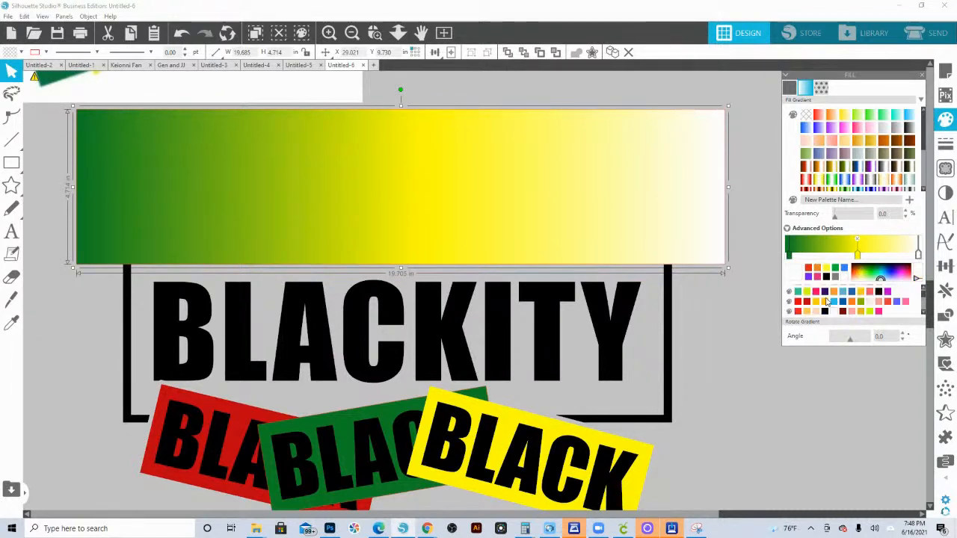
left_click(797, 302)
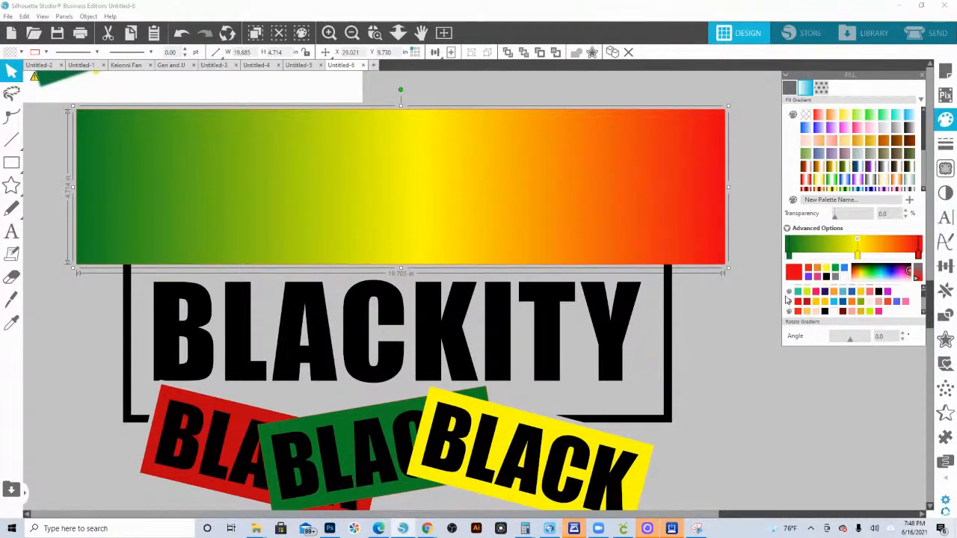
Send the gradient rectangle to the back and narrow it from both sides to about 14.95 in, matching "Juneteenth"
right_click(577, 169)
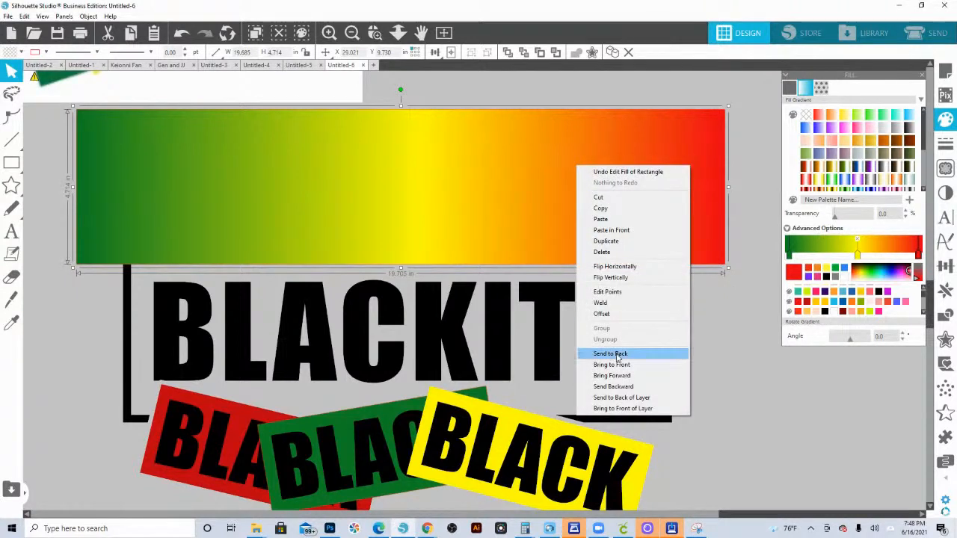
left_click(610, 354)
left_click_drag(729, 193, 655, 192)
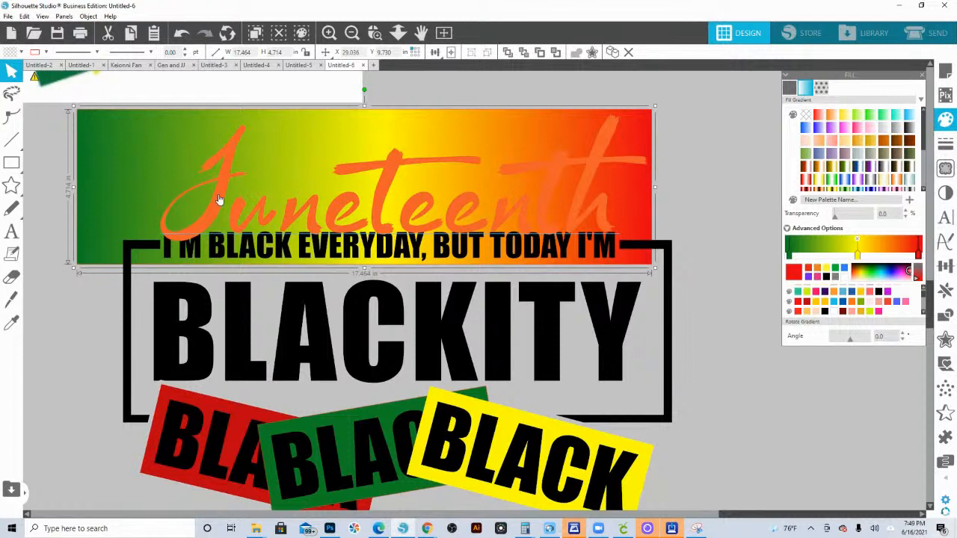
left_click_drag(73, 187, 156, 191)
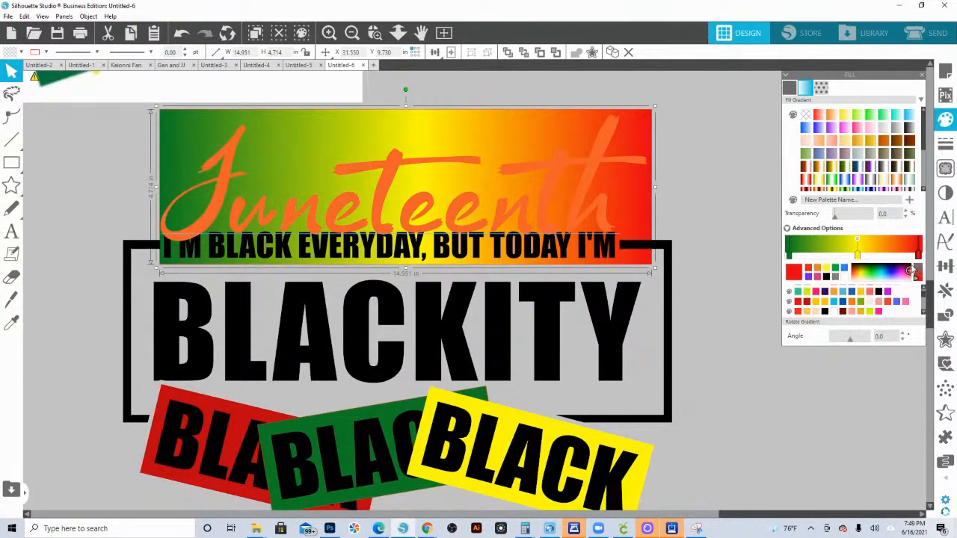
Add a second bright red stop to the gradient, placed between the yellow stop and the red end
left_click(809, 303)
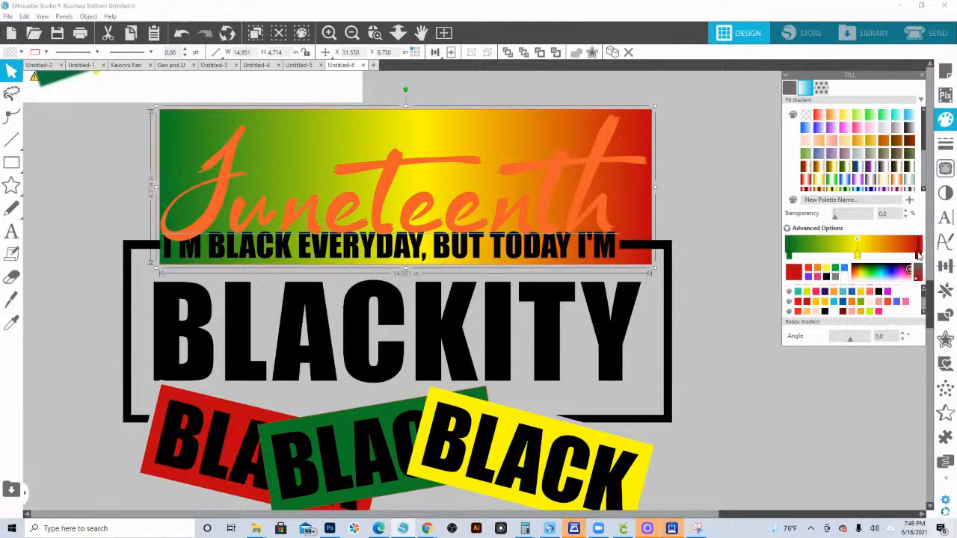
left_click(798, 303)
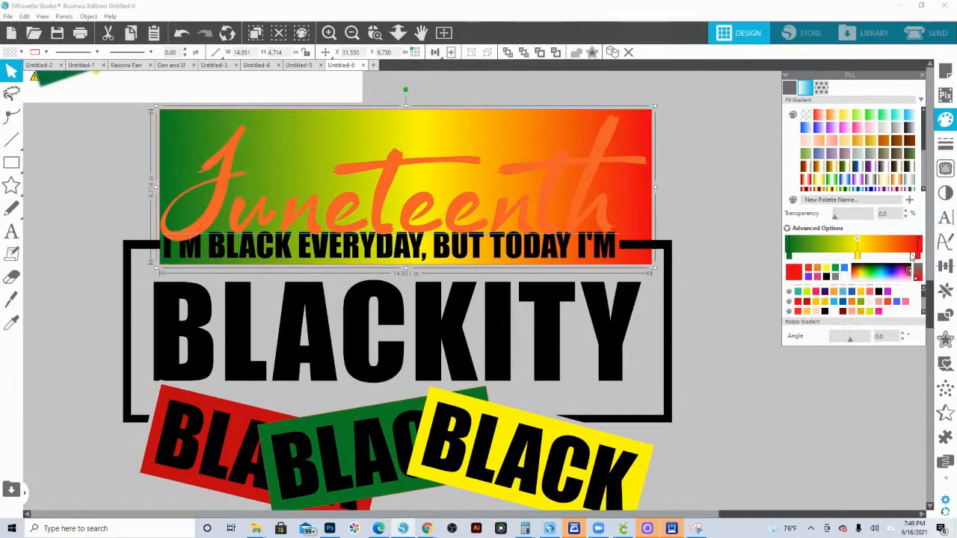
left_click(906, 255)
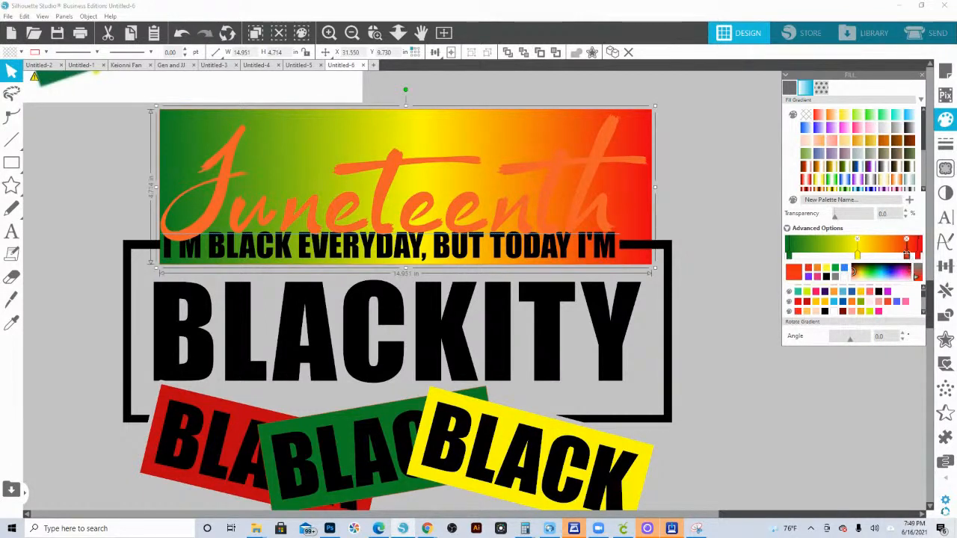
left_click(798, 302)
left_click_drag(907, 255, 895, 255)
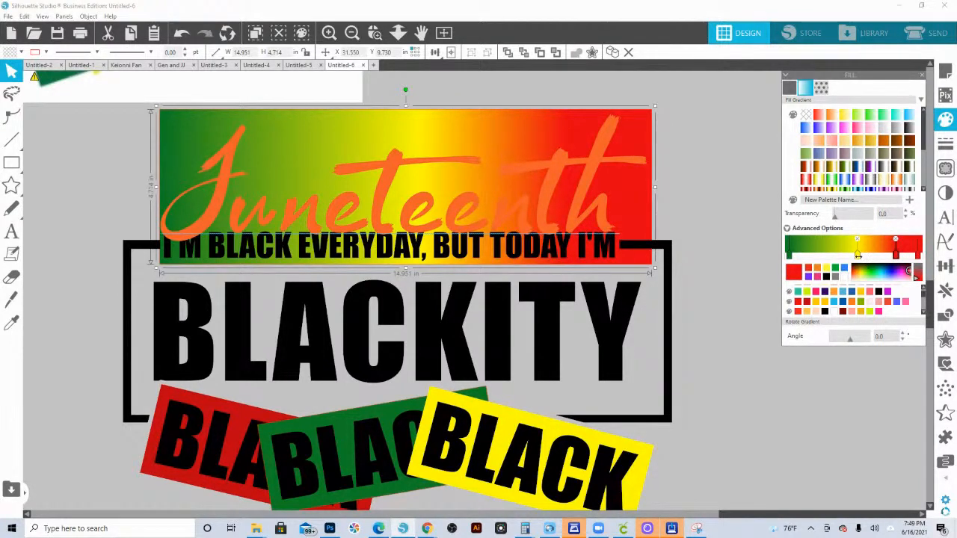
Add a second yellow stop on the green side of the gradient's middle and shift the original yellow stop slightly toward red
left_click(845, 254)
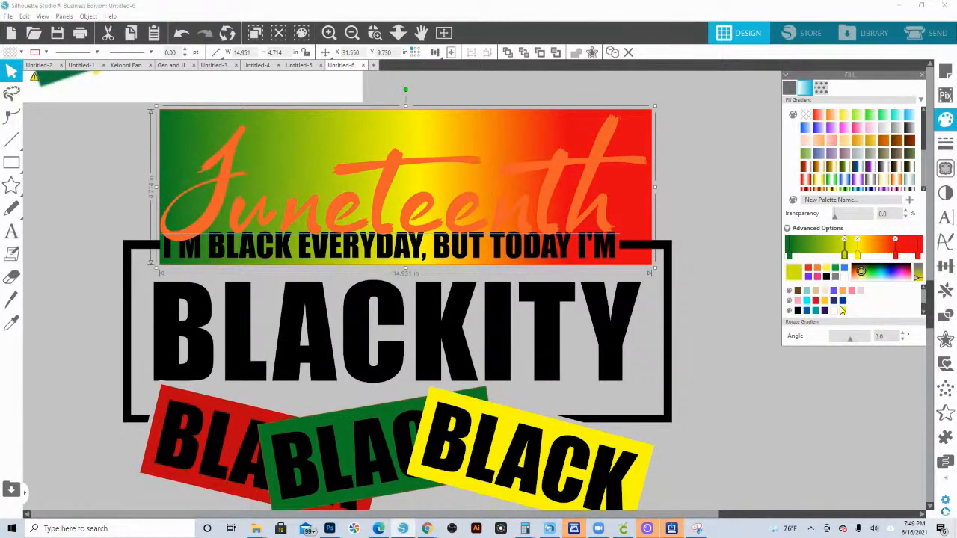
left_click(843, 309)
left_click_drag(844, 255, 841, 255)
left_click(858, 255)
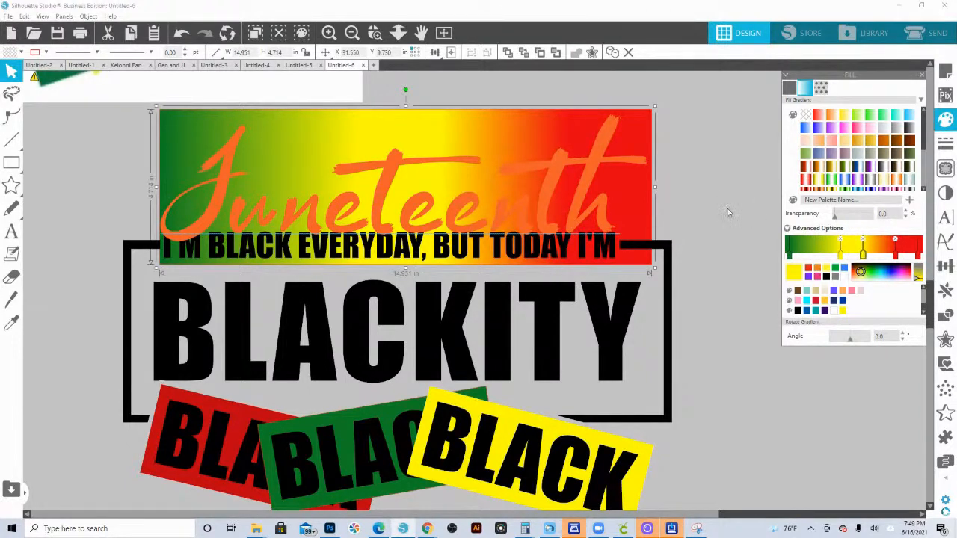
Select the script "Juneteenth" text with the gradient rectangle behind it and crop the gradient to the lettering
left_click(698, 145)
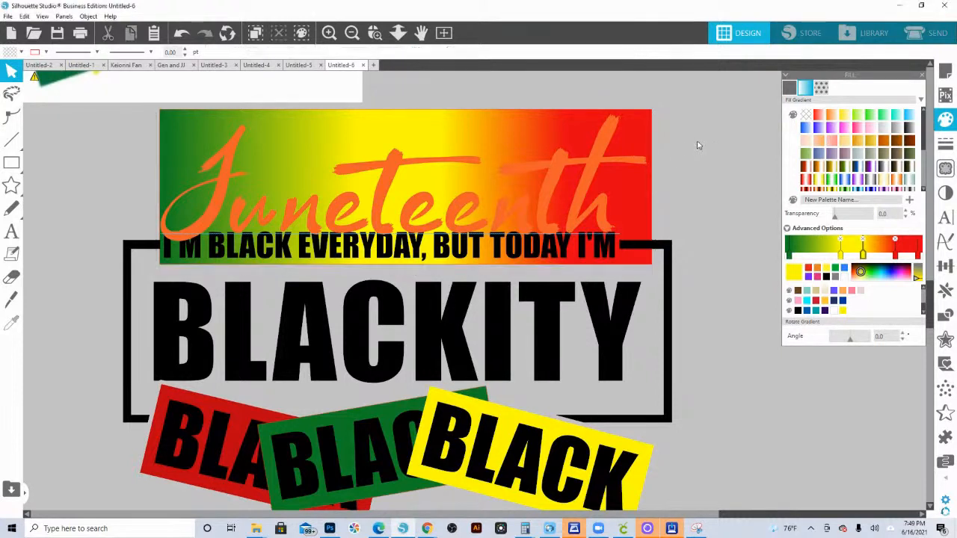
left_click(628, 158)
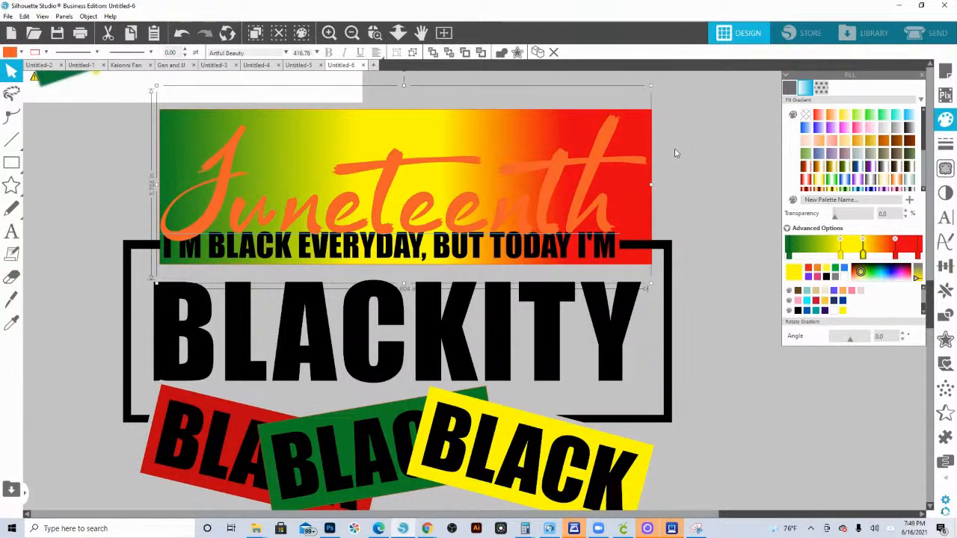
left_click(601, 165)
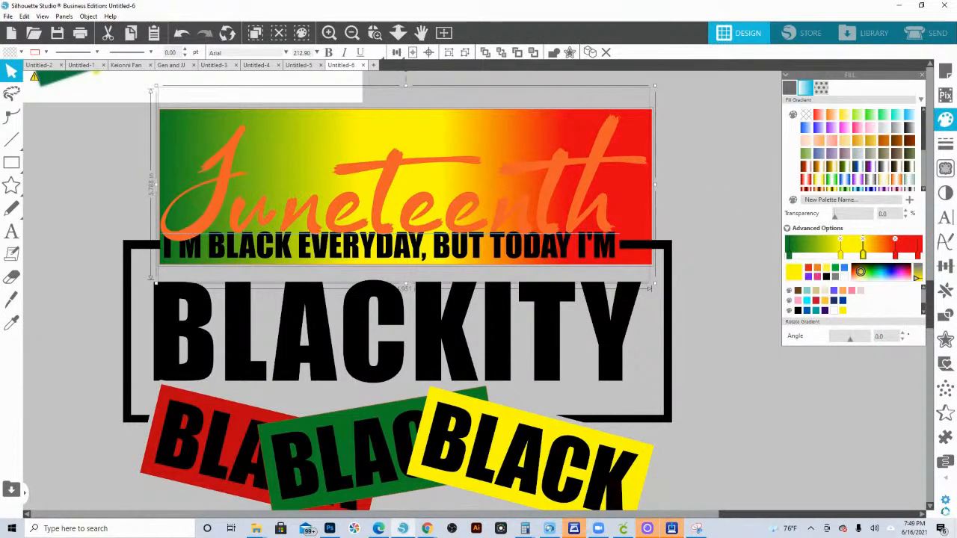
left_click(945, 314)
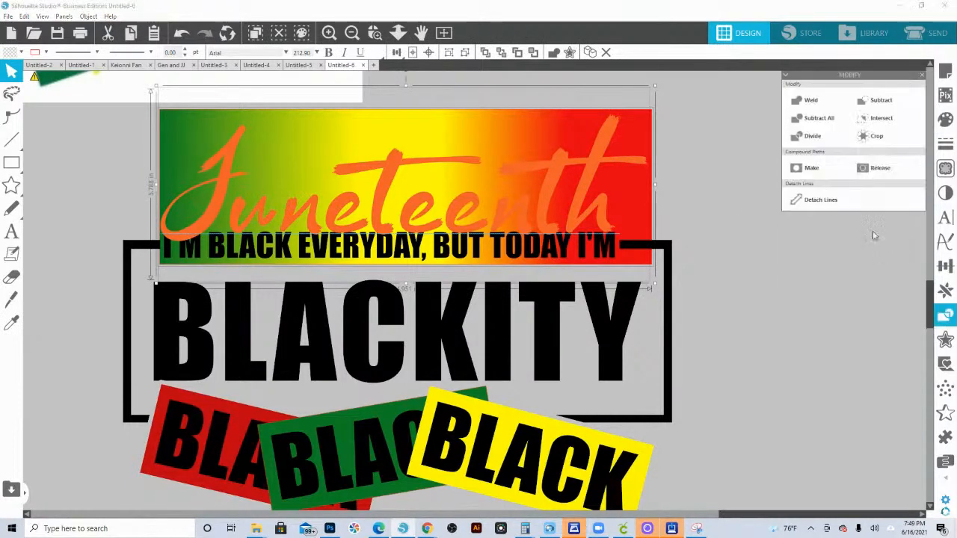
left_click(872, 136)
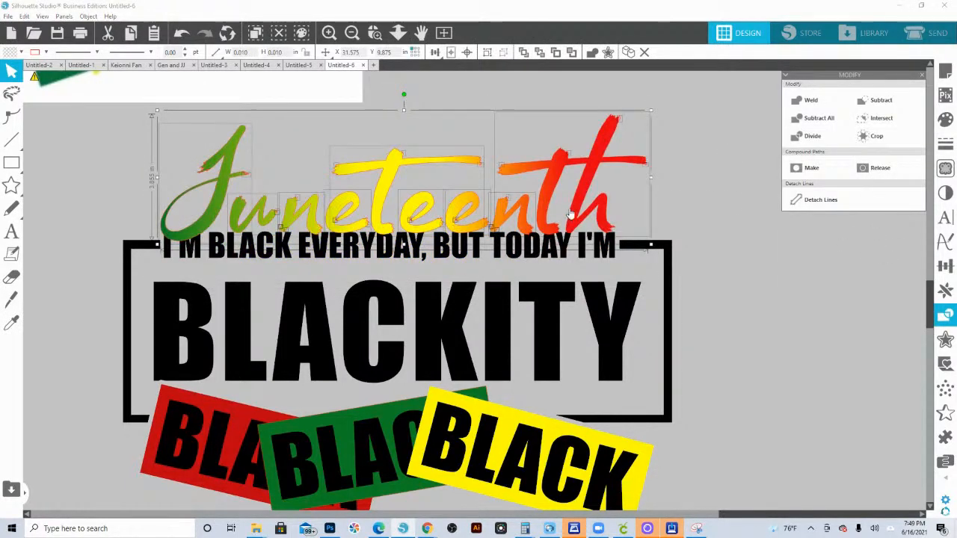
Make the outlines of all the cropped "Juneteenth" letters transparent and group the letters together
right_click(589, 183)
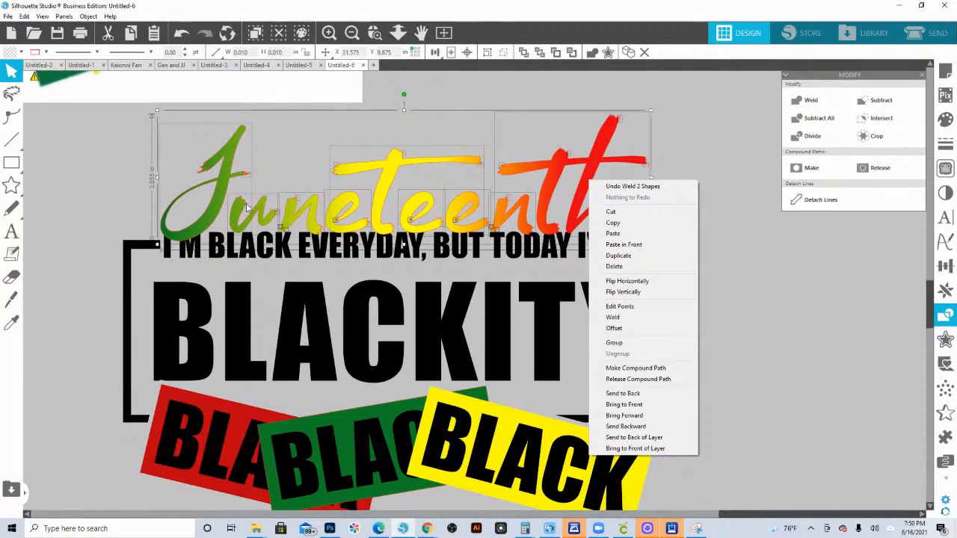
left_click(222, 195)
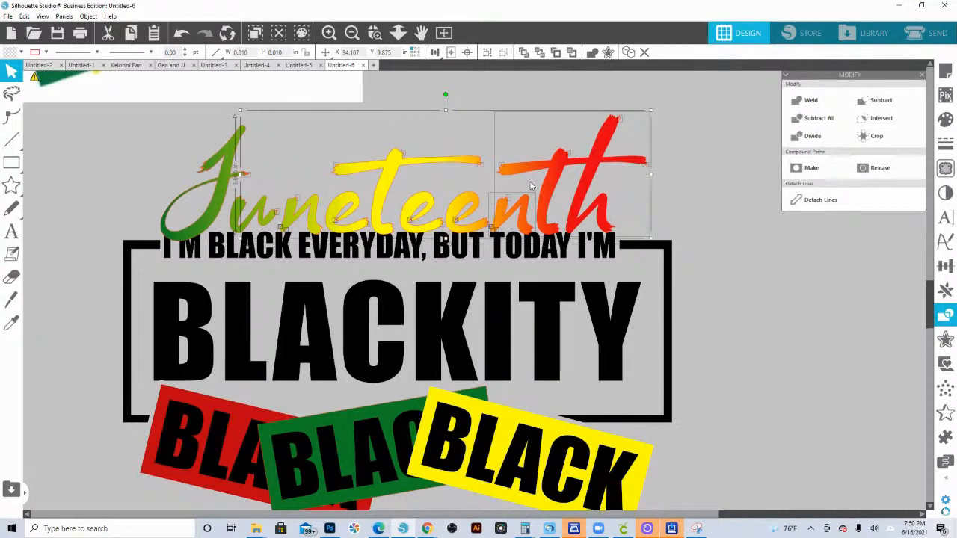
left_click(585, 193, "shift")
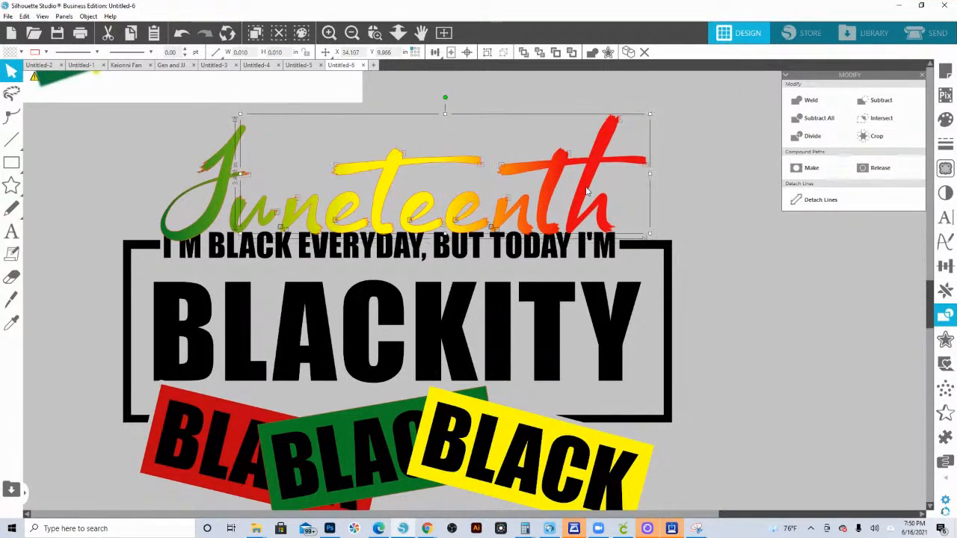
left_click(587, 189)
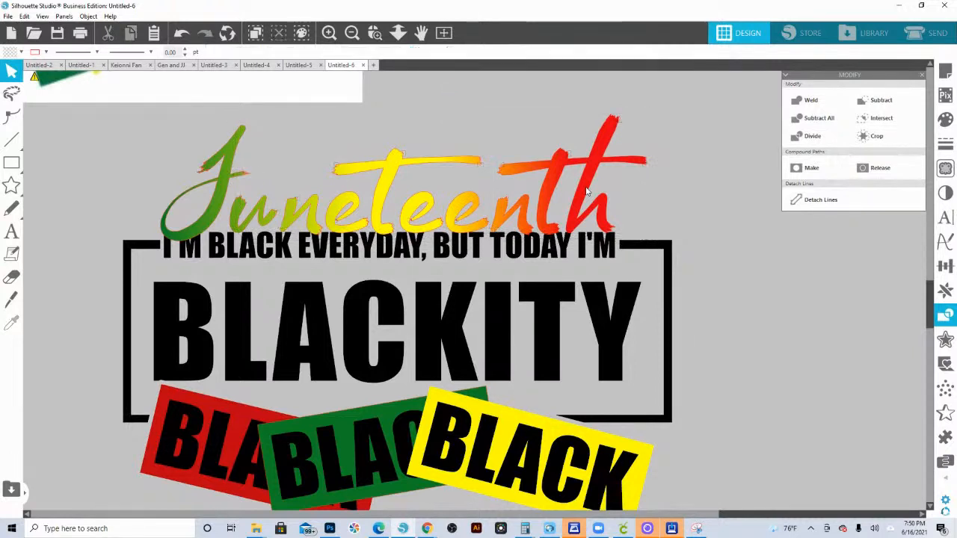
left_click_drag(164, 129, 593, 200)
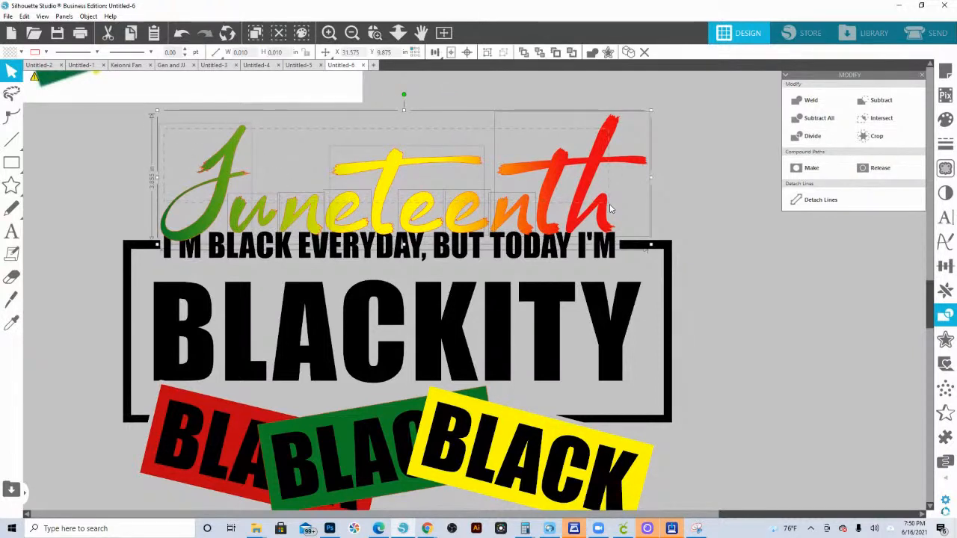
left_click(44, 53)
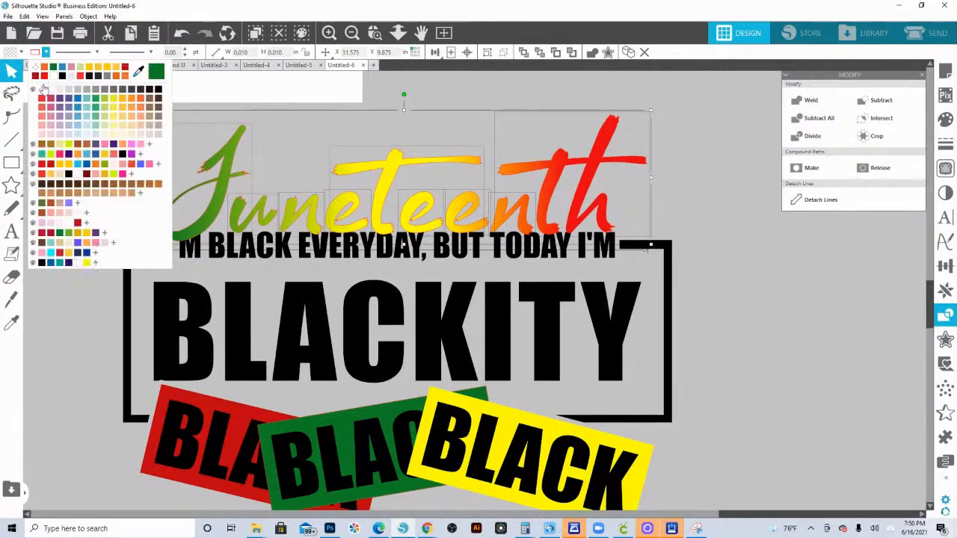
left_click(43, 91)
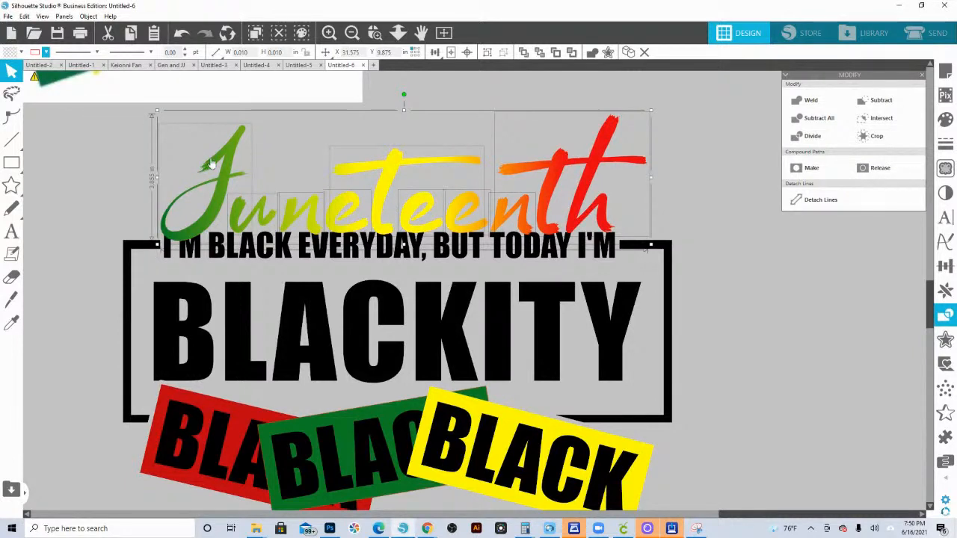
left_click(43, 53)
left_click(62, 106)
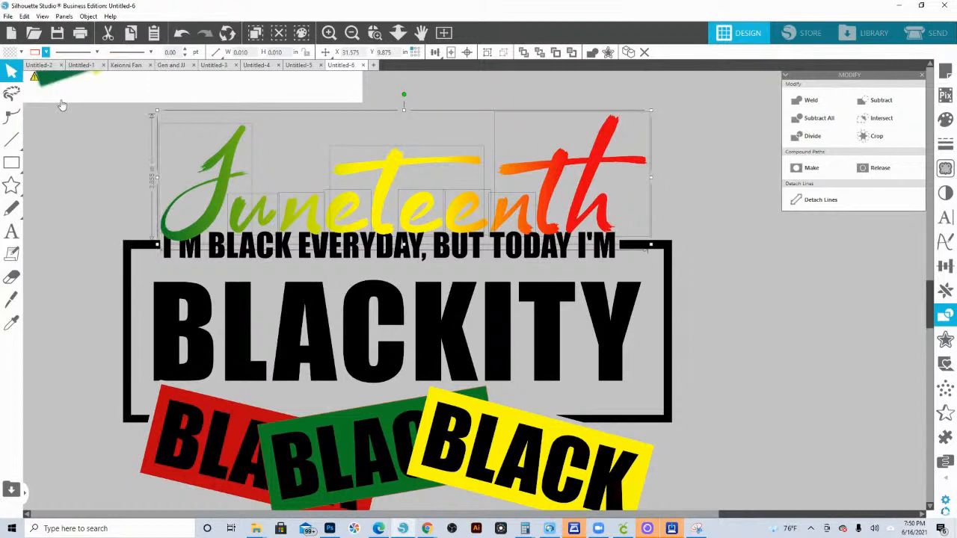
right_click(382, 198)
left_click(420, 362)
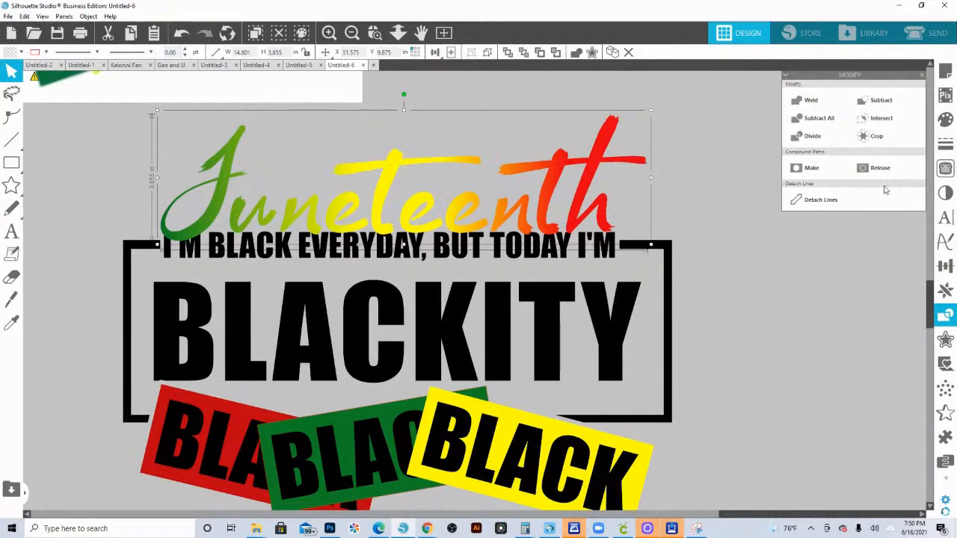
Create a 0.075 in offset around the grouped "Juneteenth" lettering and fill the offset with blue
left_click(947, 343)
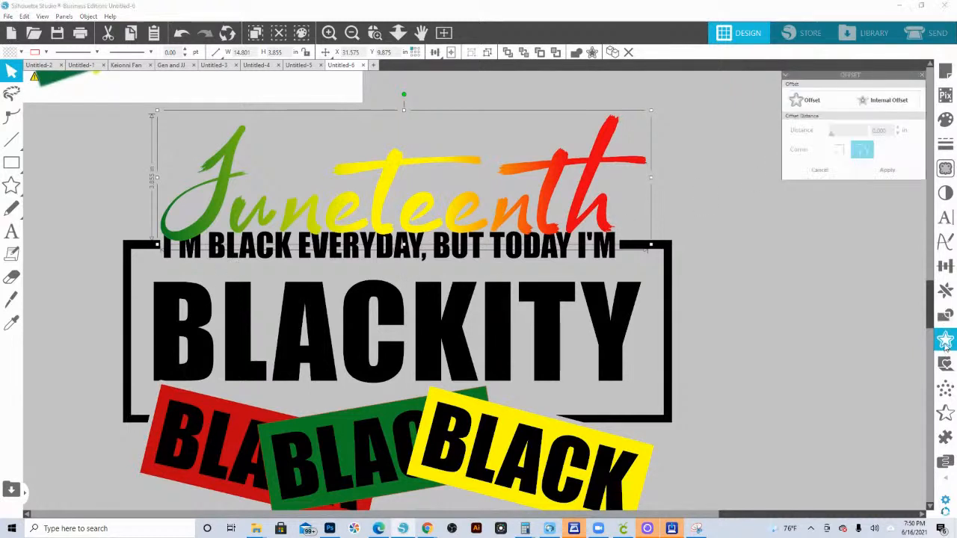
left_click(817, 105)
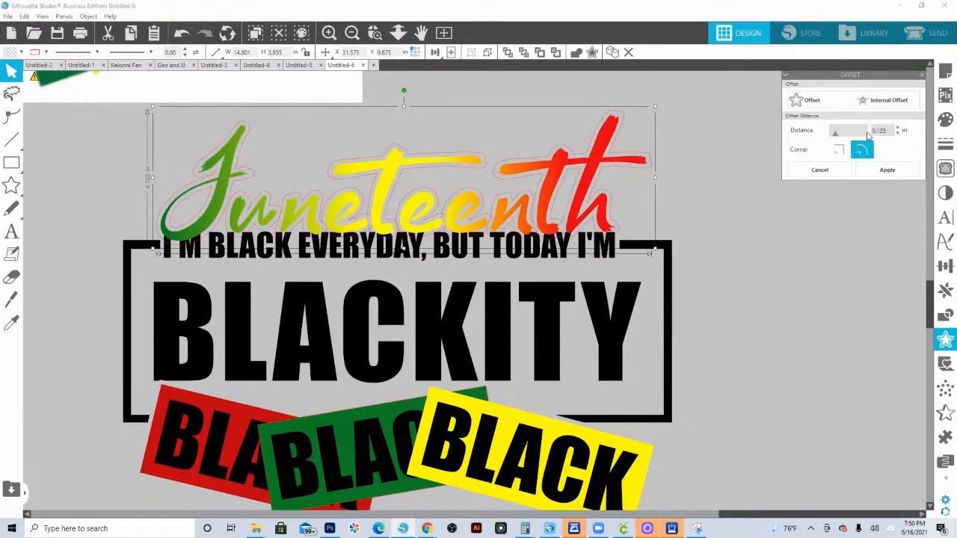
left_click_drag(889, 130, 867, 131)
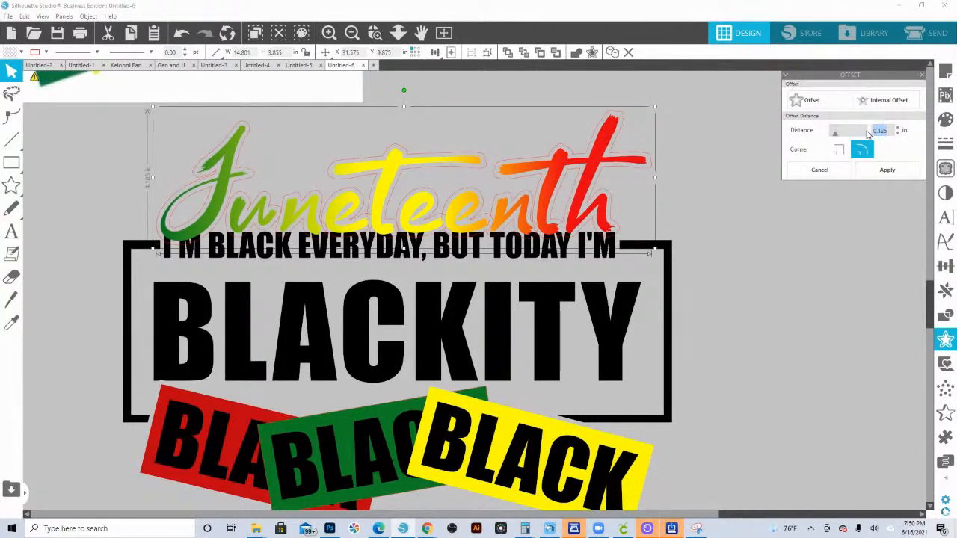
key("BackSpace")
type(".075")
key("Return")
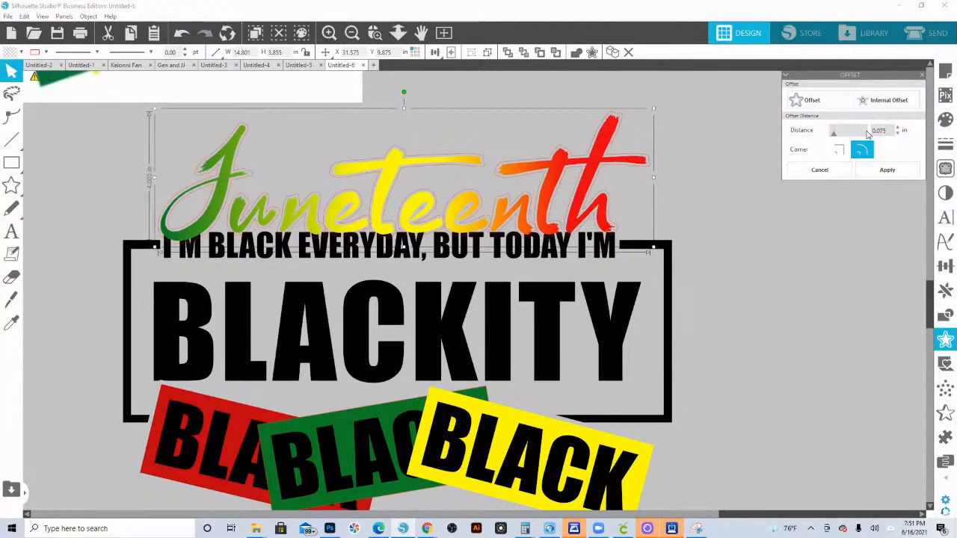
left_click(881, 173)
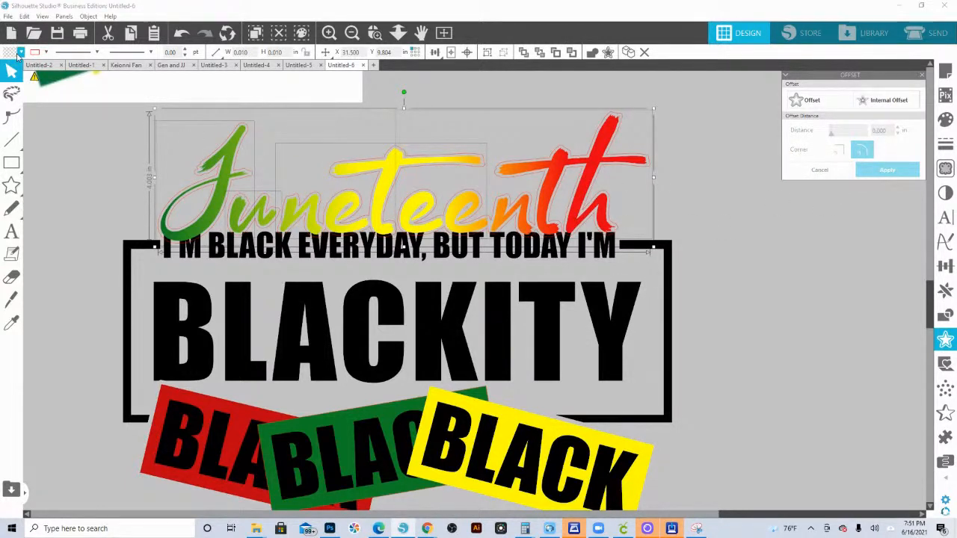
left_click(21, 53)
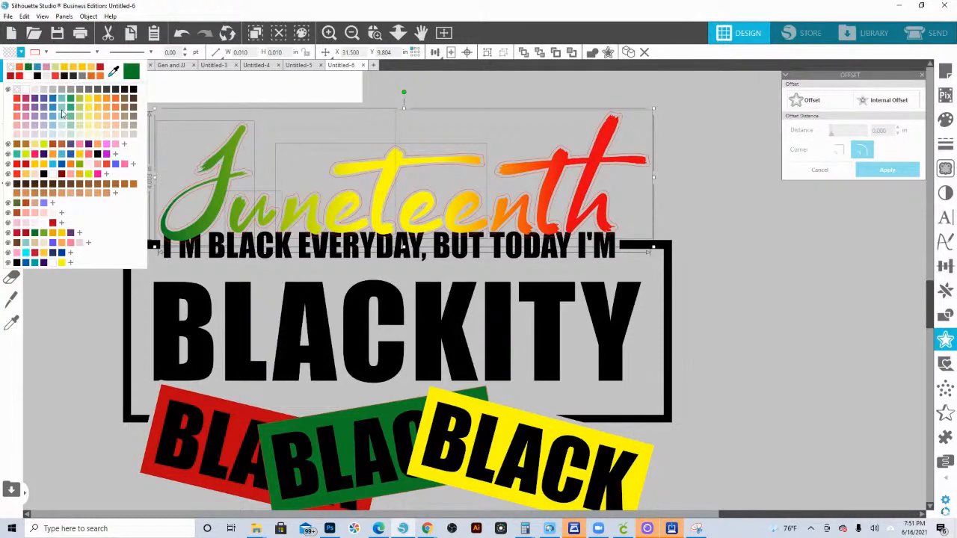
left_click(54, 108)
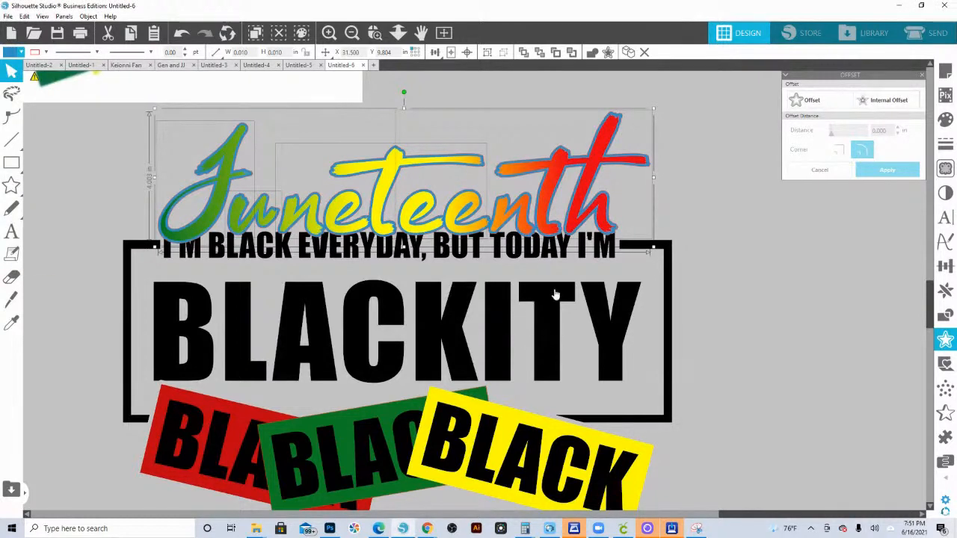
Subtract the blue "Juneteenth" offset from the "I'M BLACK EVERYDAY, BUT TODAY I'M" line and group the remaining letters
left_click(444, 260, "shift")
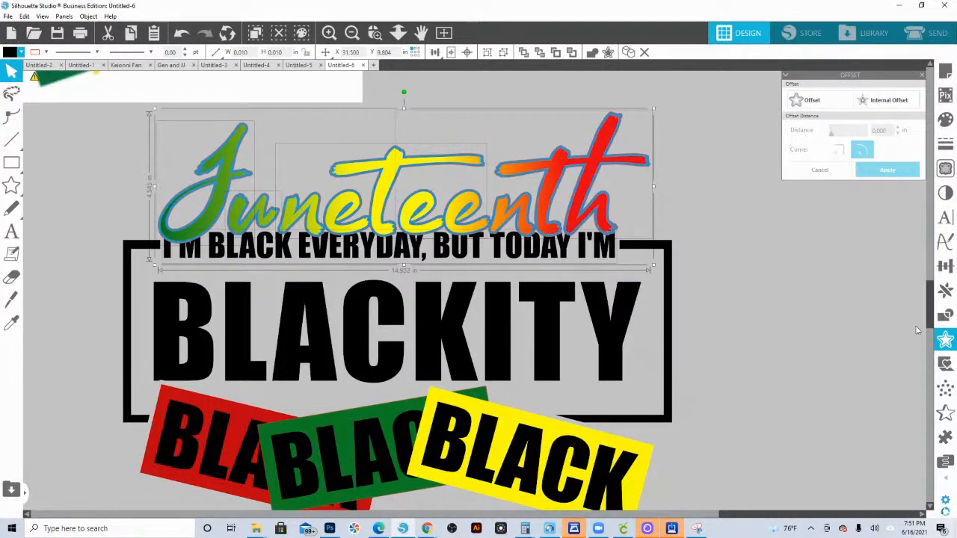
left_click(945, 315)
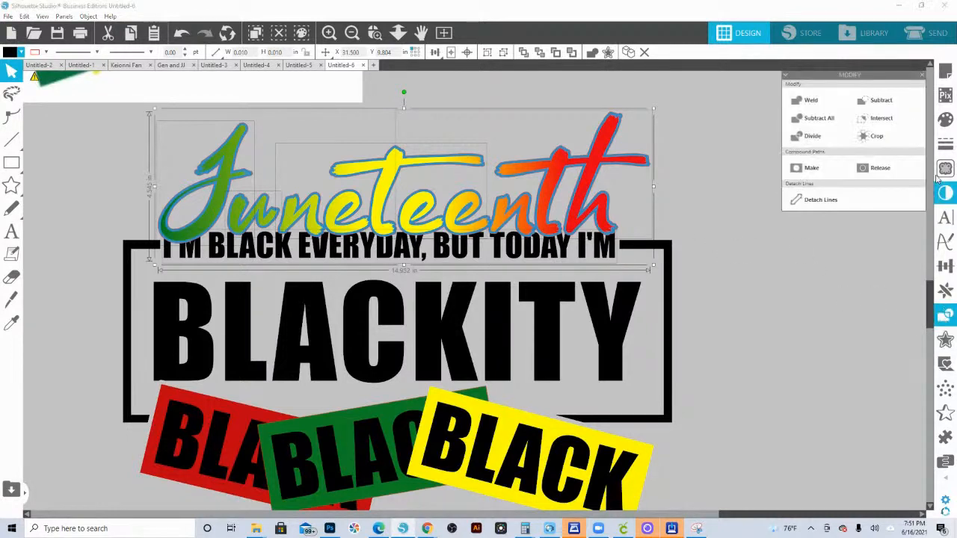
left_click(874, 104)
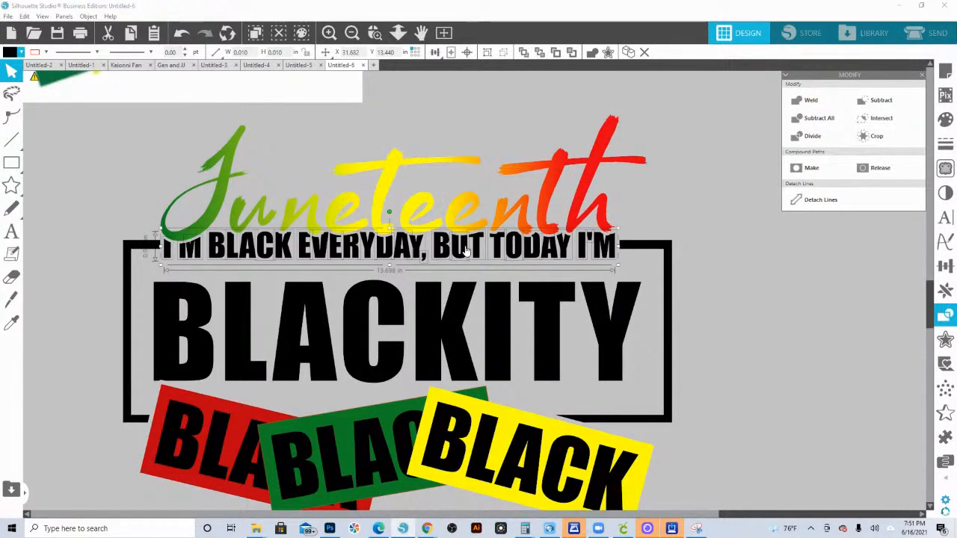
right_click(464, 251)
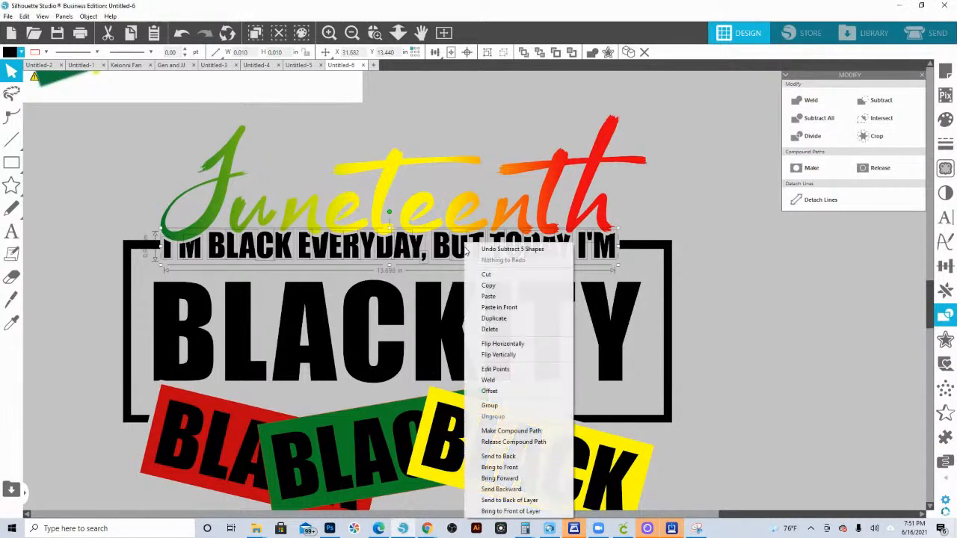
left_click(486, 407)
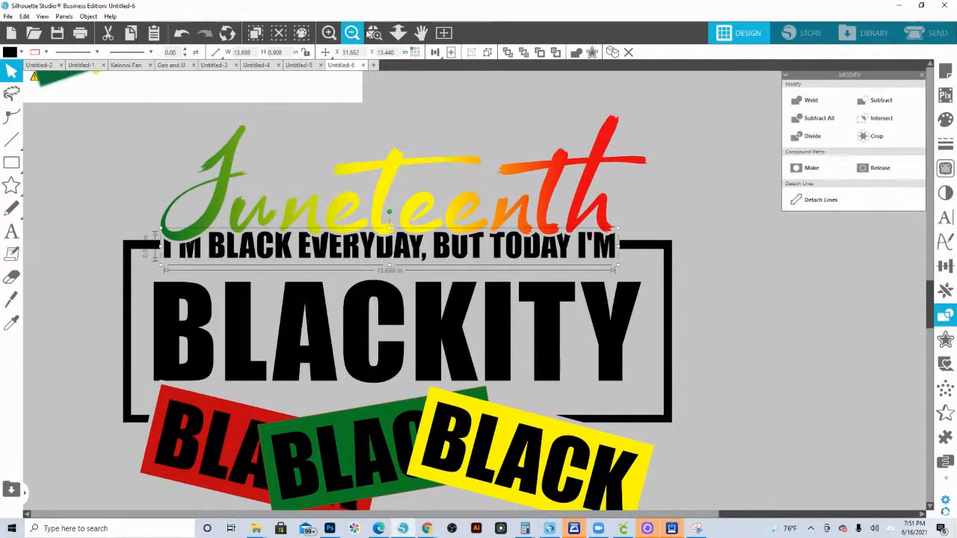
Draw a rectangle about 21.5 by 14.1 in around the whole design, fill it with the sampled white and send it to the back
left_click(397, 32)
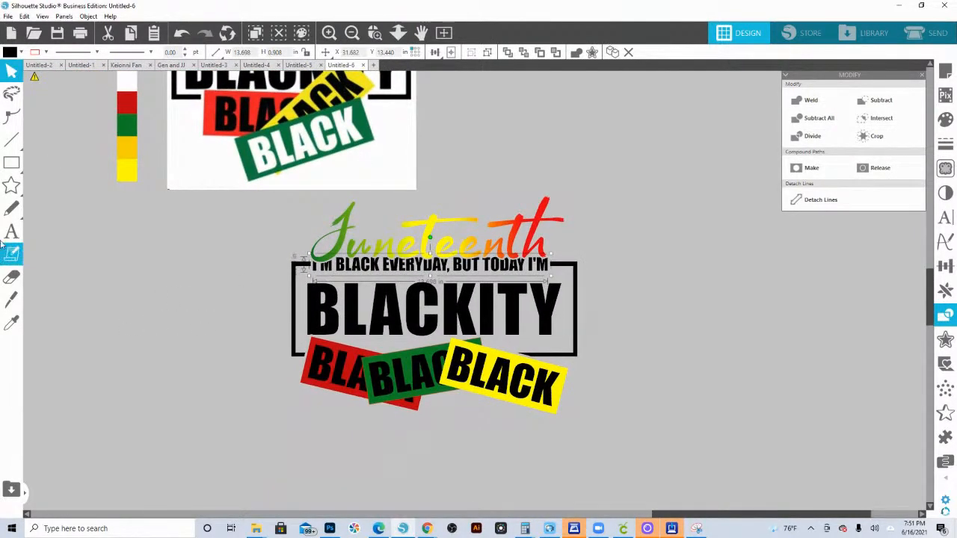
left_click(11, 162)
mouse_move(261, 189)
left_mouse_down()
mouse_move(419, 215)
mouse_move(642, 413)
mouse_move(642, 432)
left_mouse_up()
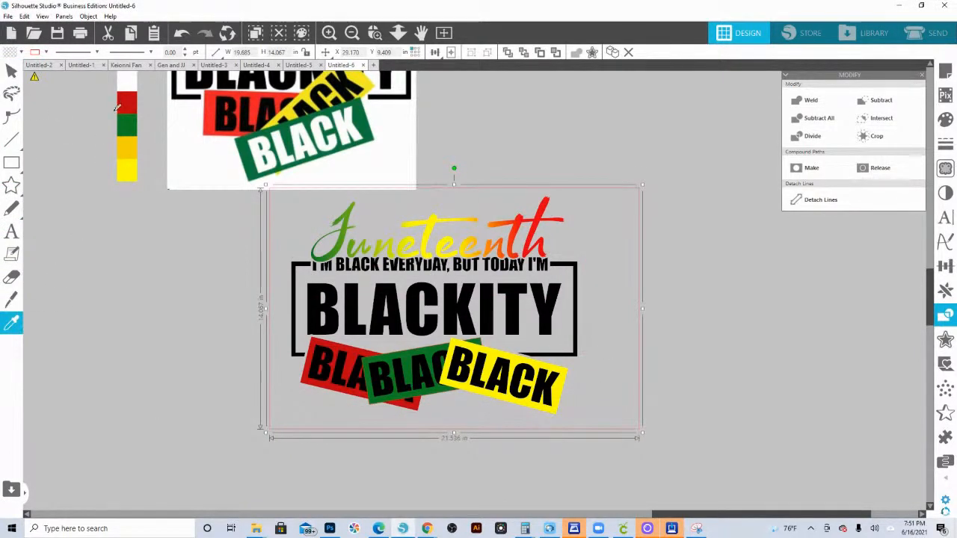
left_click(128, 82)
right_click(514, 314)
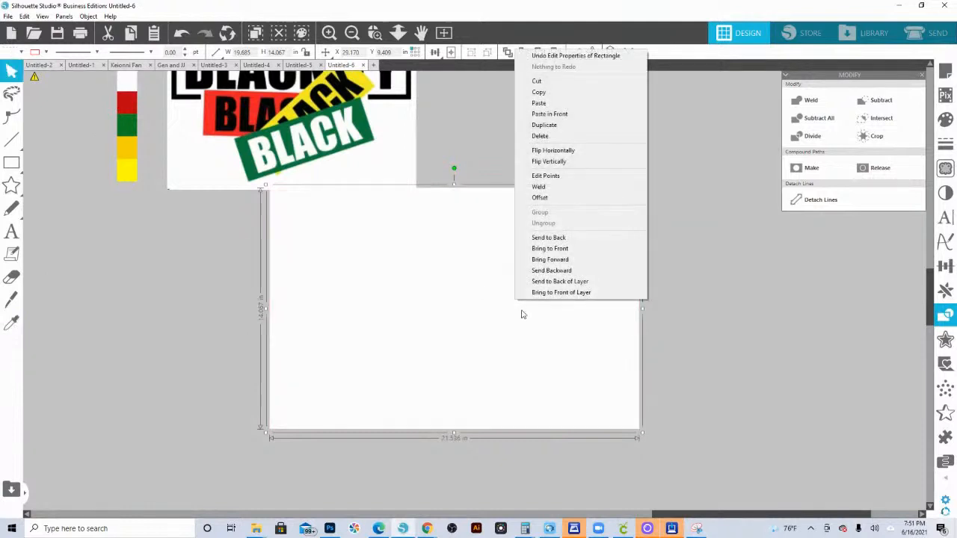
left_click(544, 238)
Shift the white background rectangle slightly and move the reference image up, clear of the rectangle
left_click_drag(594, 279, 588, 276)
left_click(198, 100)
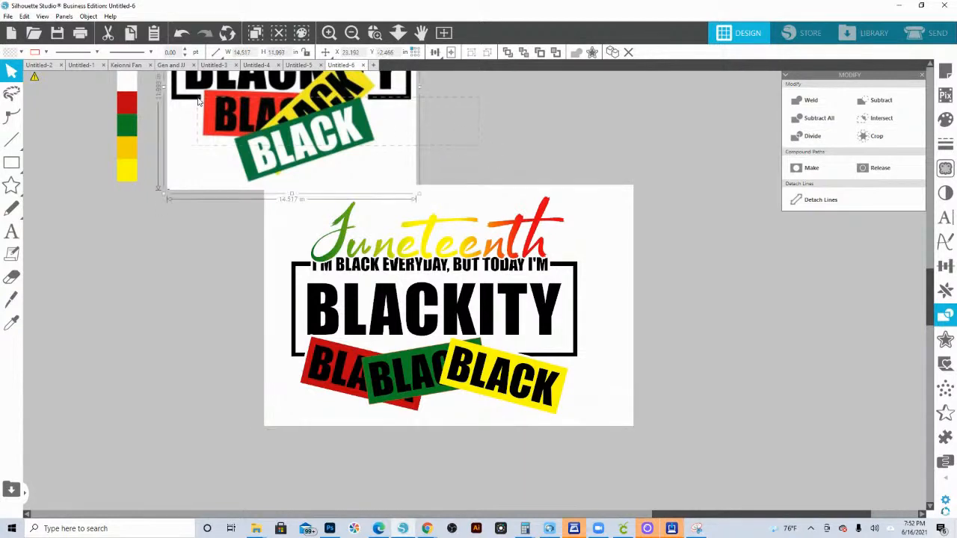
left_click_drag(303, 116, 306, 66)
left_click_drag(314, 182, 556, 241)
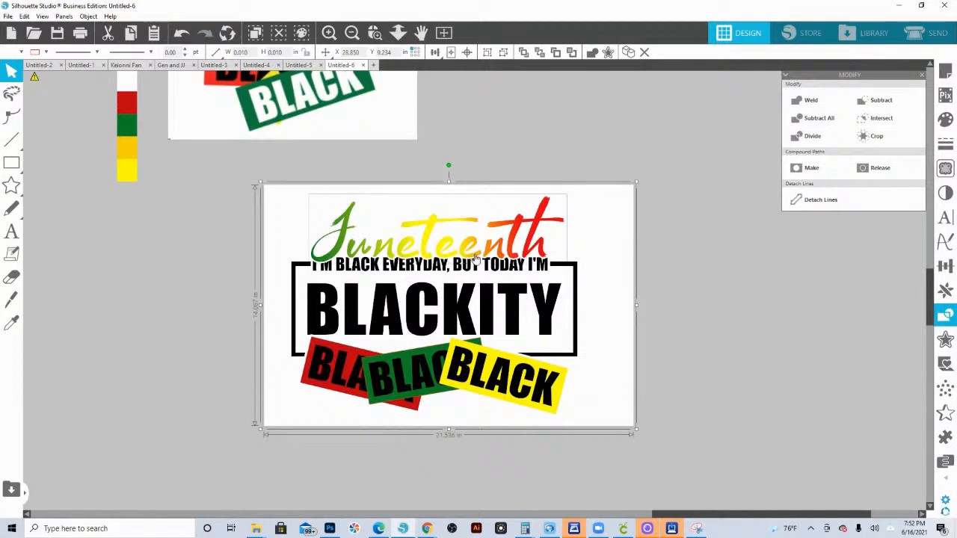
Undo the white background, the reference image move, and the grouping and subtraction of the tagline
key("ctrl+z")
key("ctrl+z")
key("ctrl+z")
key("ctrl+z")
key("ctrl+z")
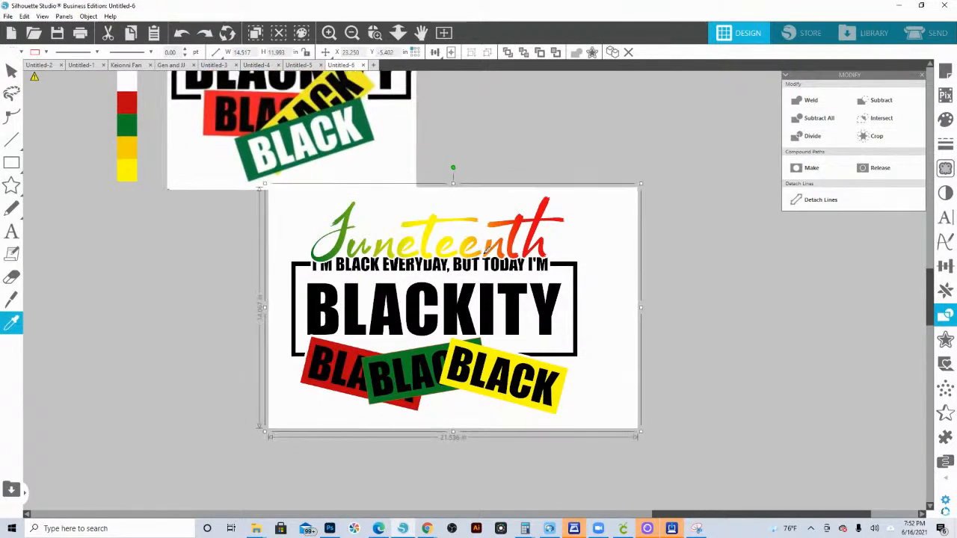
key("ctrl+z")
key("ctrl+z")
key("ctrl+z")
key("ctrl+z")
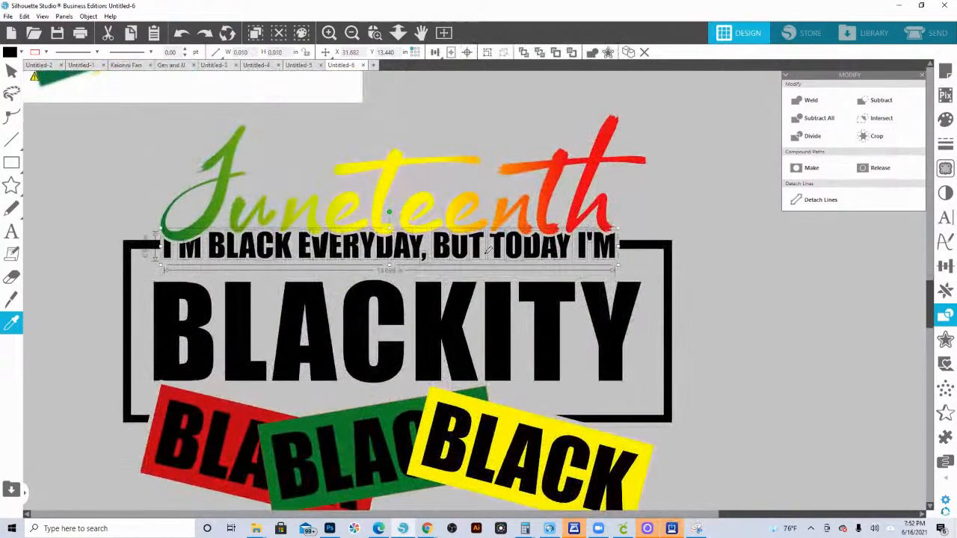
Select "Juneteenth" together with its blue offset and move them up about 0.15 in over the tagline
key("v")
left_click_drag(122, 133, 540, 187)
left_click_drag(589, 214, 587, 213)
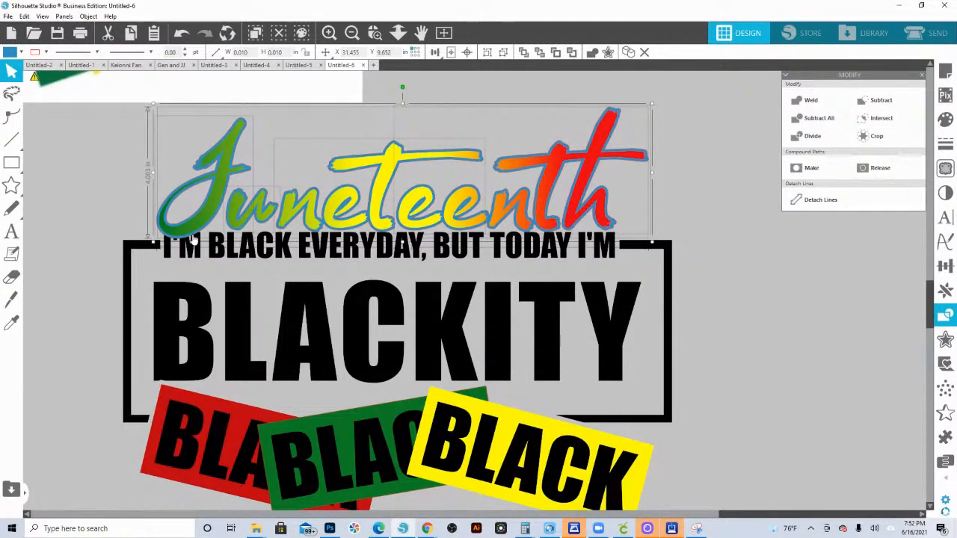
left_click_drag(686, 174, 601, 159)
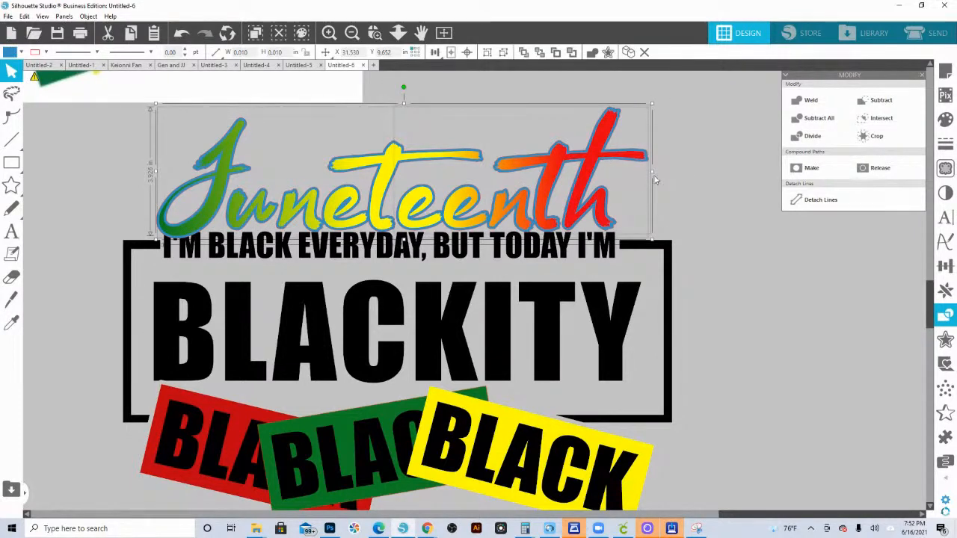
Select all pieces of the blue offset behind "Juneteenth" and change their fill to purple
left_click(655, 187)
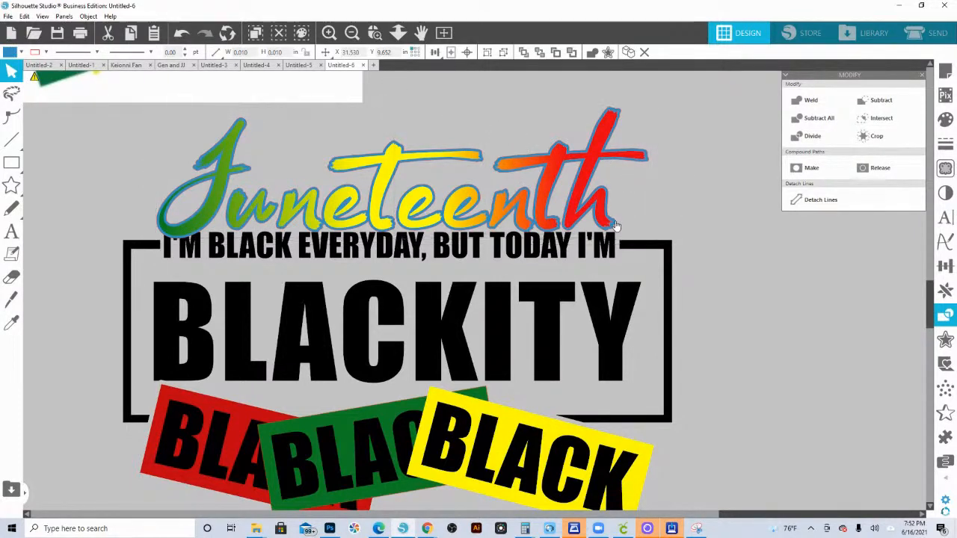
left_click(615, 222)
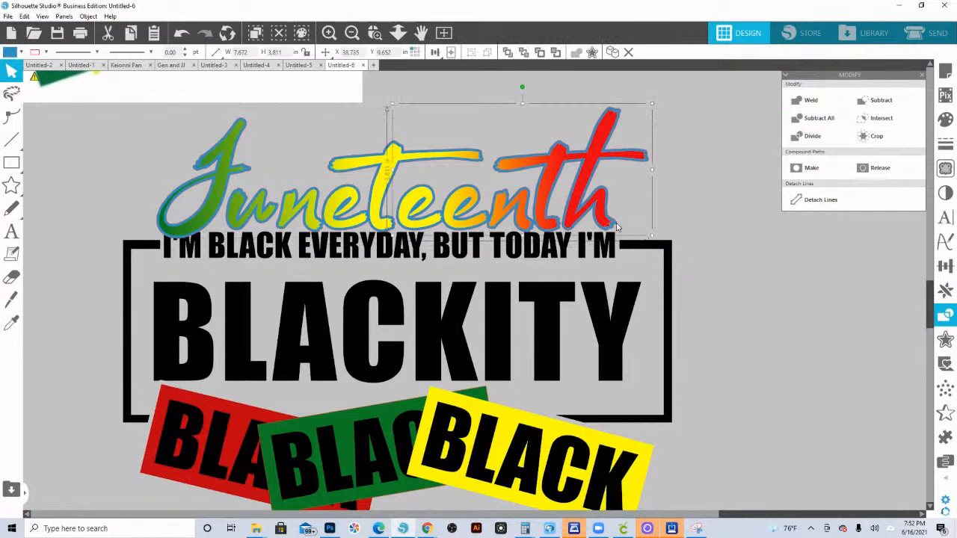
left_click(478, 155, "shift")
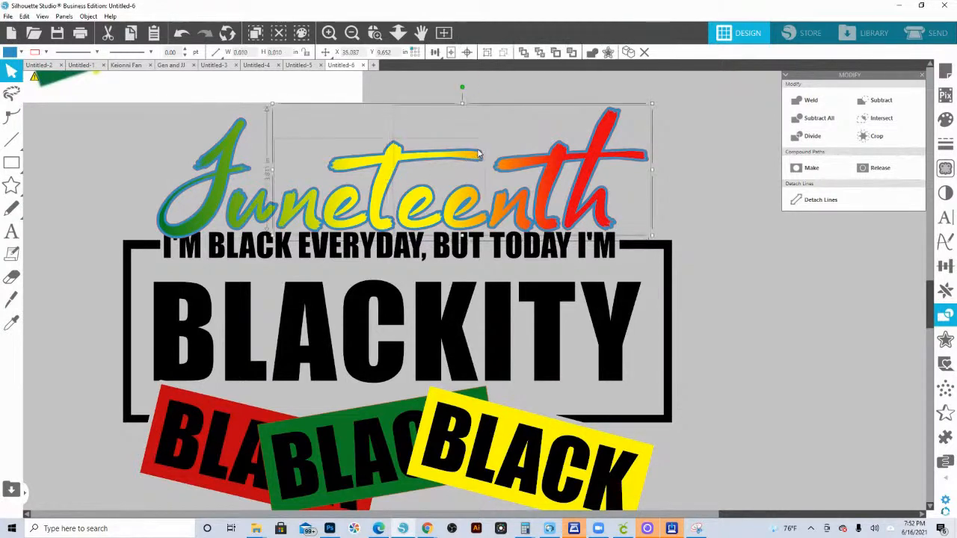
left_click(252, 172, "shift")
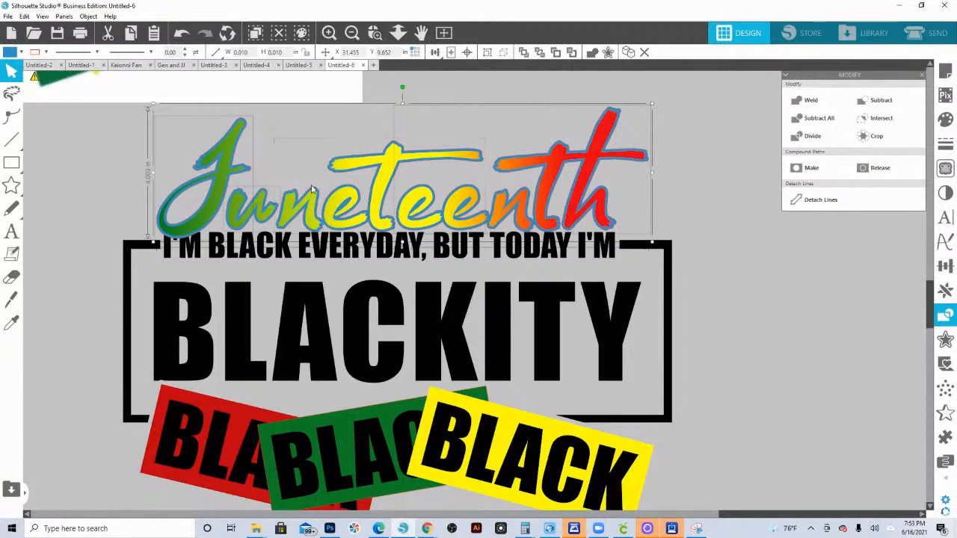
left_click(12, 53)
left_click(41, 108)
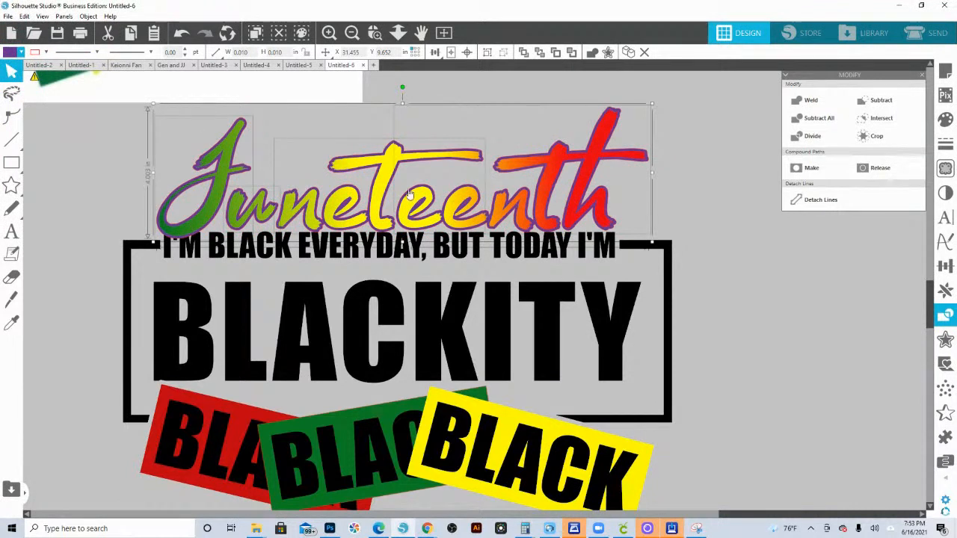
Subtract the purple "Juneteenth" offset from the tagline beneath it and group the resulting tagline pieces
left_click(497, 256, "shift")
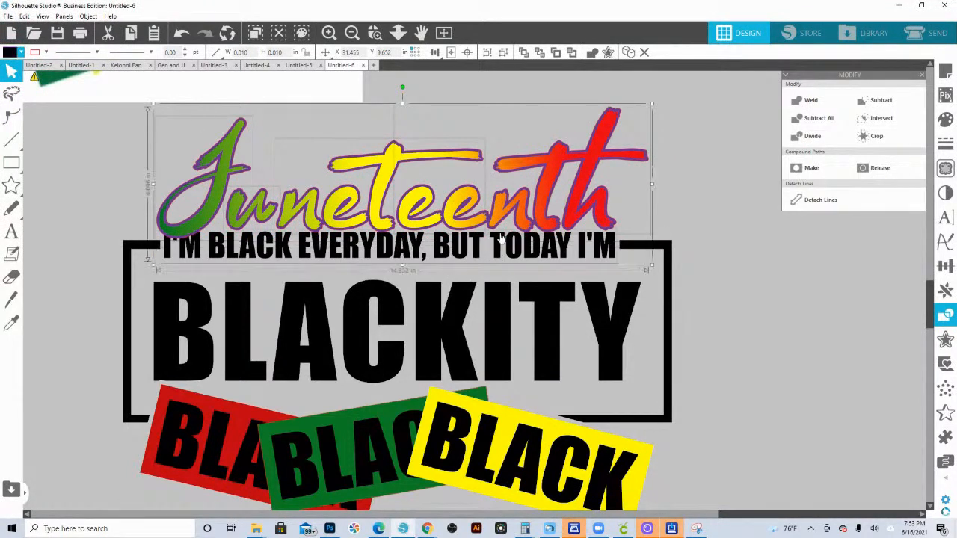
left_click(870, 103)
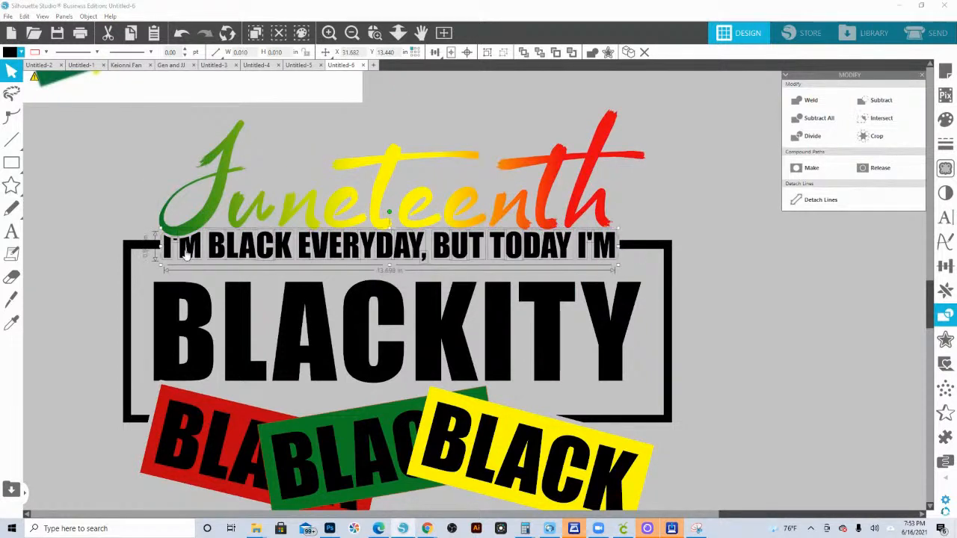
right_click(438, 246)
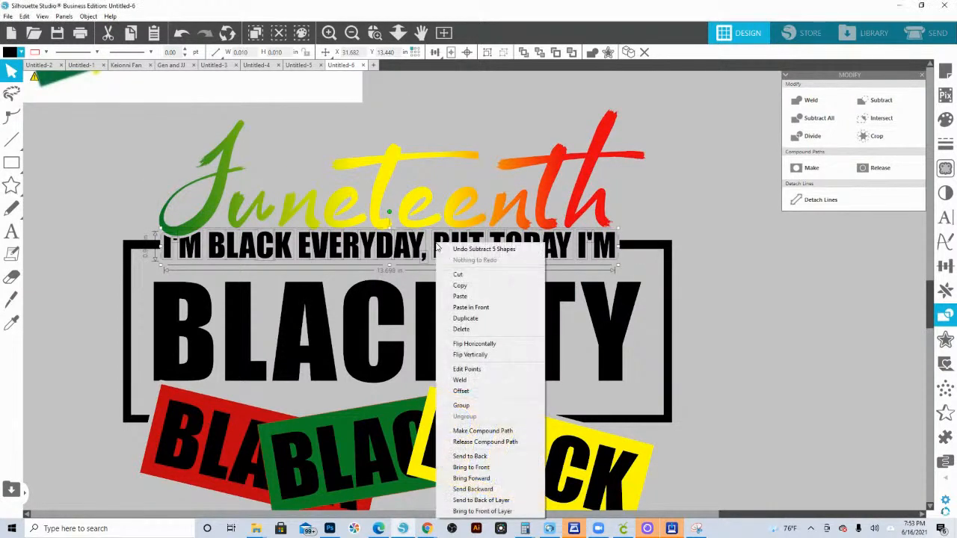
left_click(461, 405)
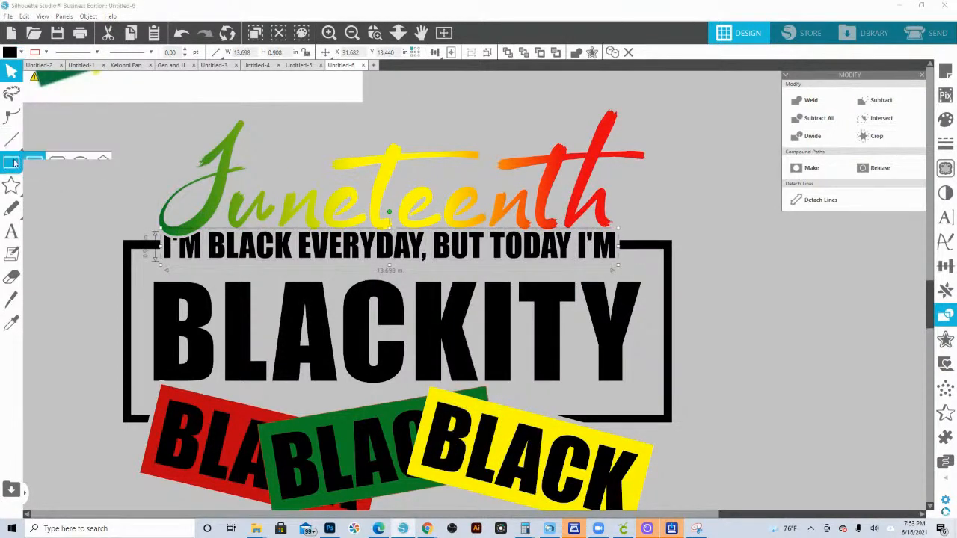
Draw a rectangle about 18.7 by 15 in around the whole design, fill it with the sampled white and send it to the back
left_click(14, 163)
left_click_drag(112, 102, 729, 516)
left_click(11, 71)
scroll(83, 169, "up", 3)
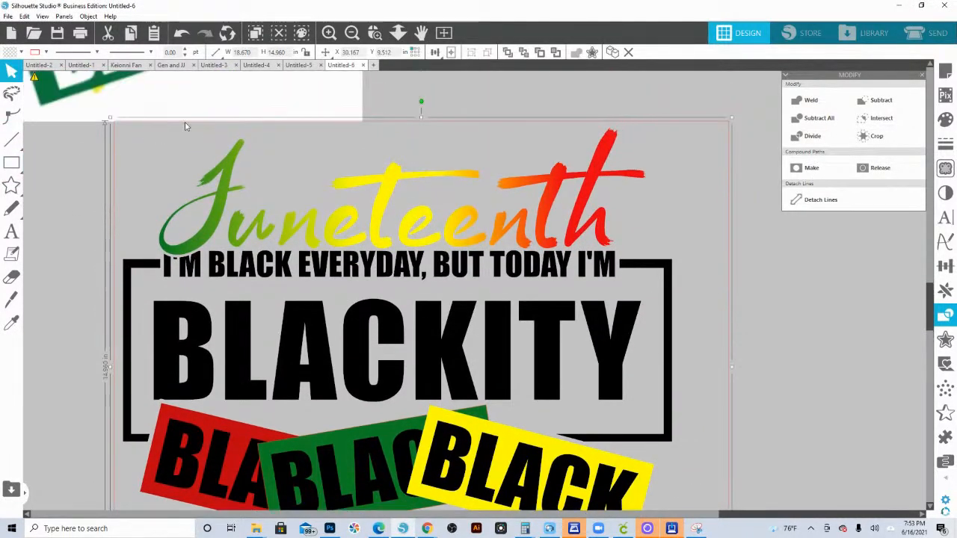
left_click(397, 32)
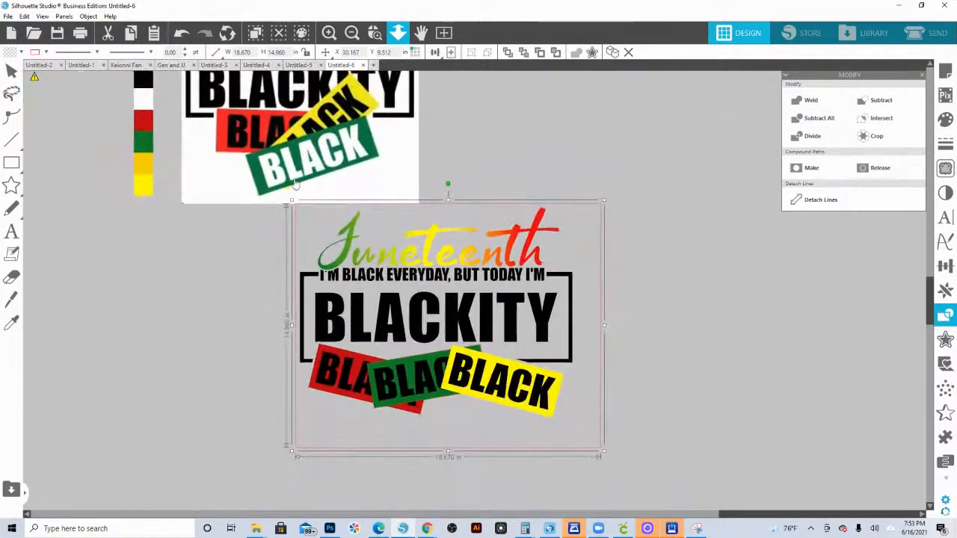
left_click(11, 322)
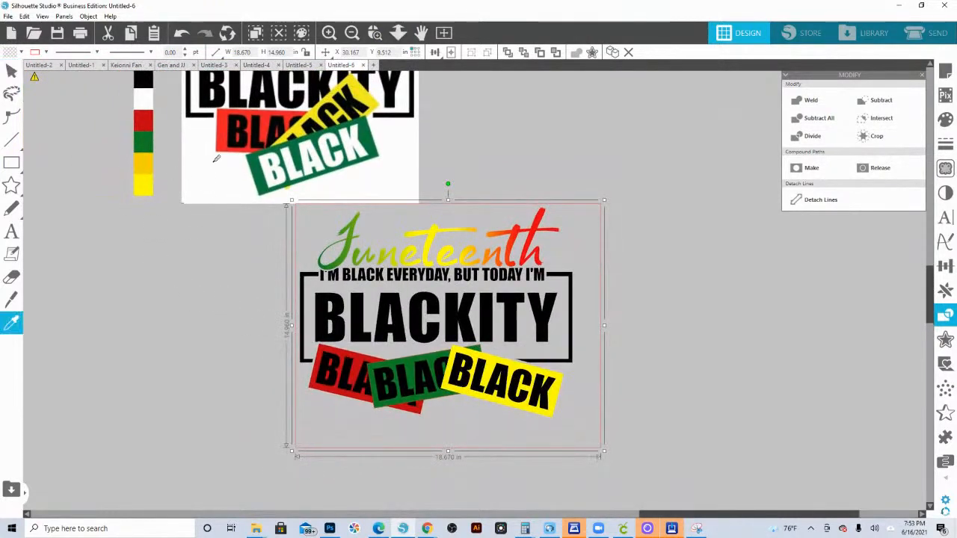
left_click(149, 98)
right_click(474, 332)
left_click(501, 265)
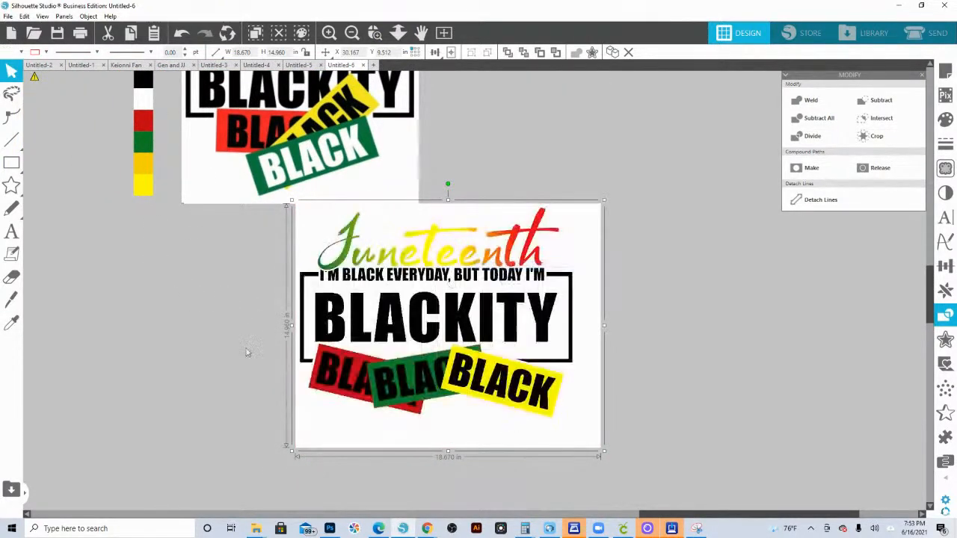
Remove the line colour from the background and all design pieces, and nudge the white background slightly left
key("Left")
left_click_drag(682, 449, 276, 225)
left_click(46, 52)
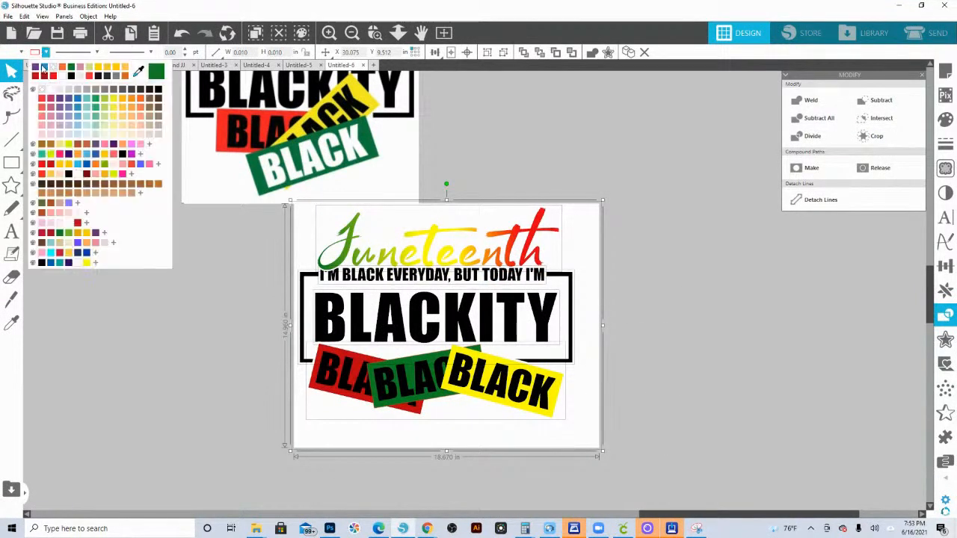
left_click(44, 92)
left_click(650, 335)
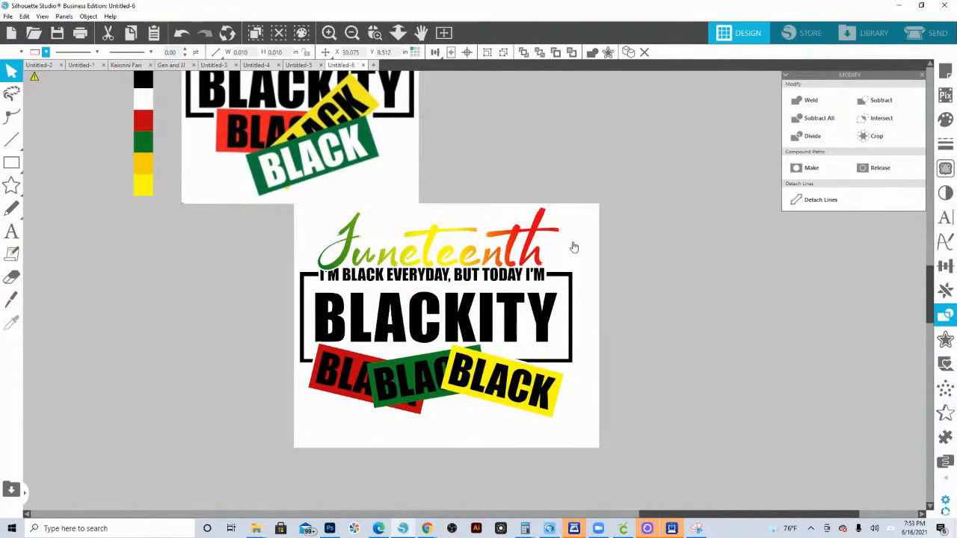
left_click(571, 245)
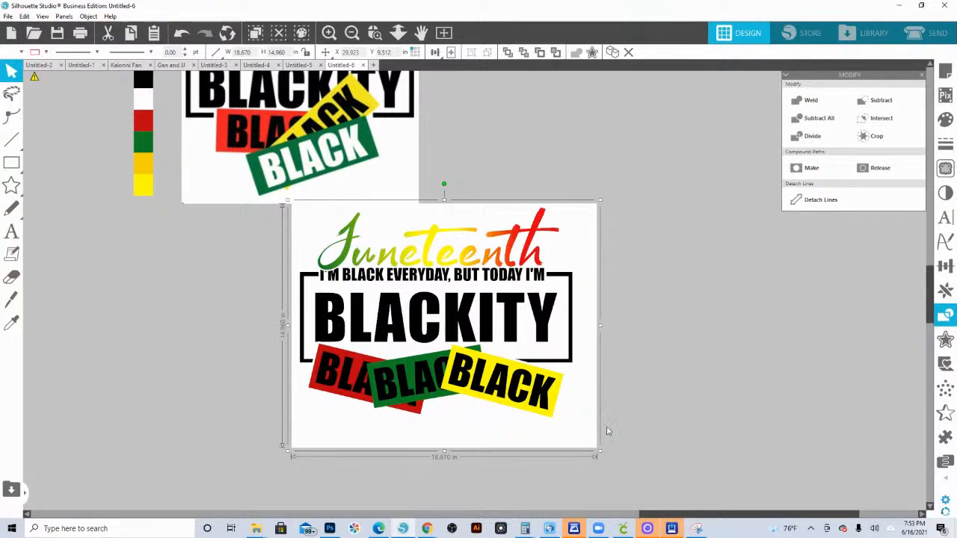
Select the group of three "BLACK" banners and move it slightly up and to the right
left_click_drag(728, 442, 299, 393)
left_click(398, 428, "shift")
left_click_drag(432, 388, 439, 385)
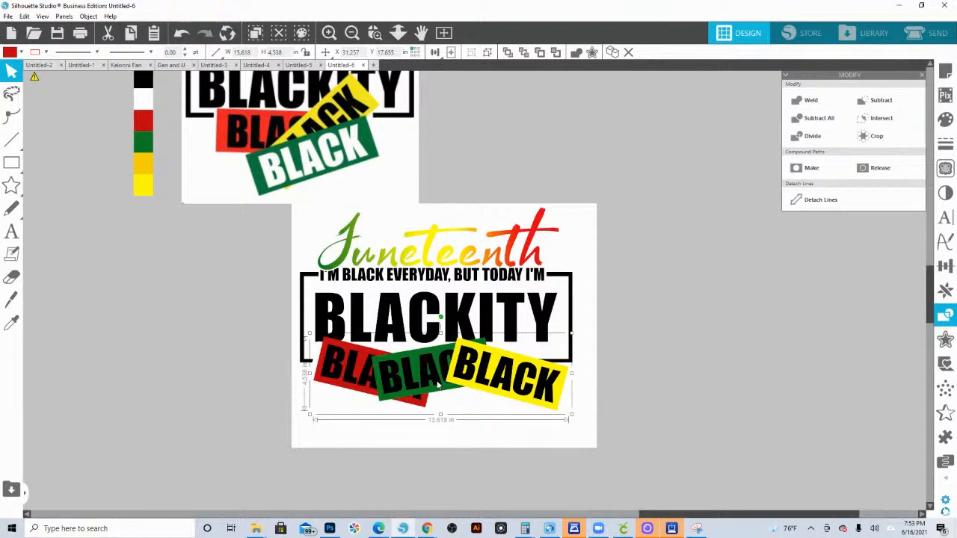
left_click(810, 396)
Edit the black frame's points to extend its cut lower-left end beneath the red banner
left_click(379, 36)
left_click_drag(227, 320, 679, 447)
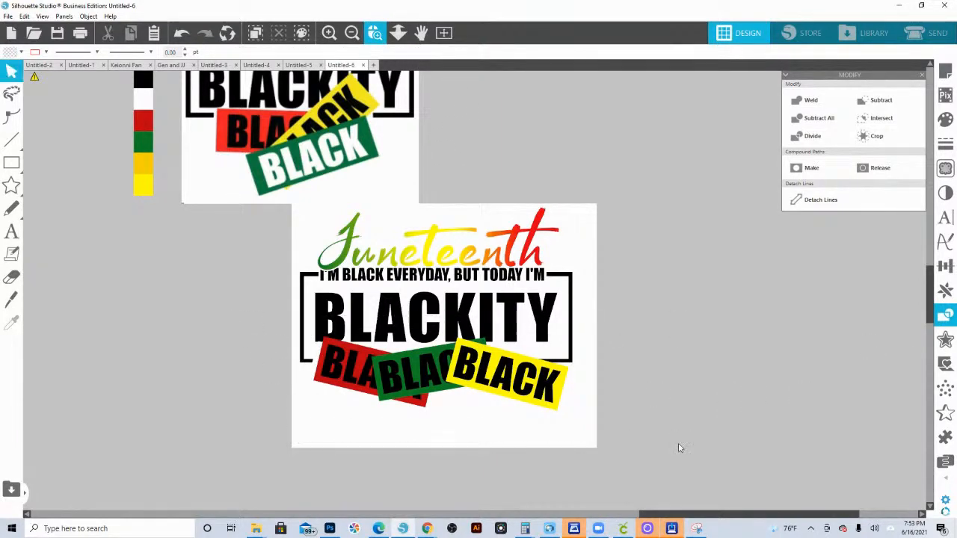
left_click(182, 253)
right_click(183, 254)
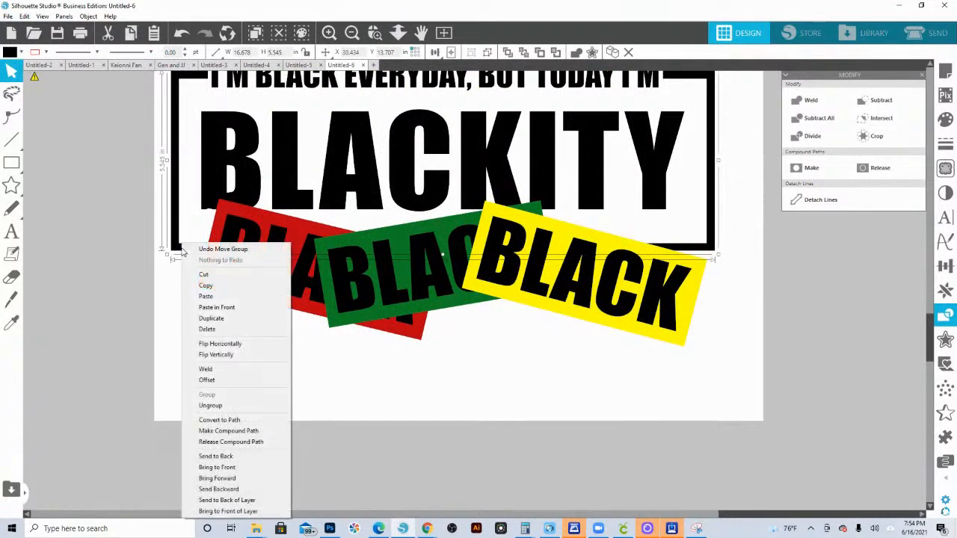
left_click(197, 441)
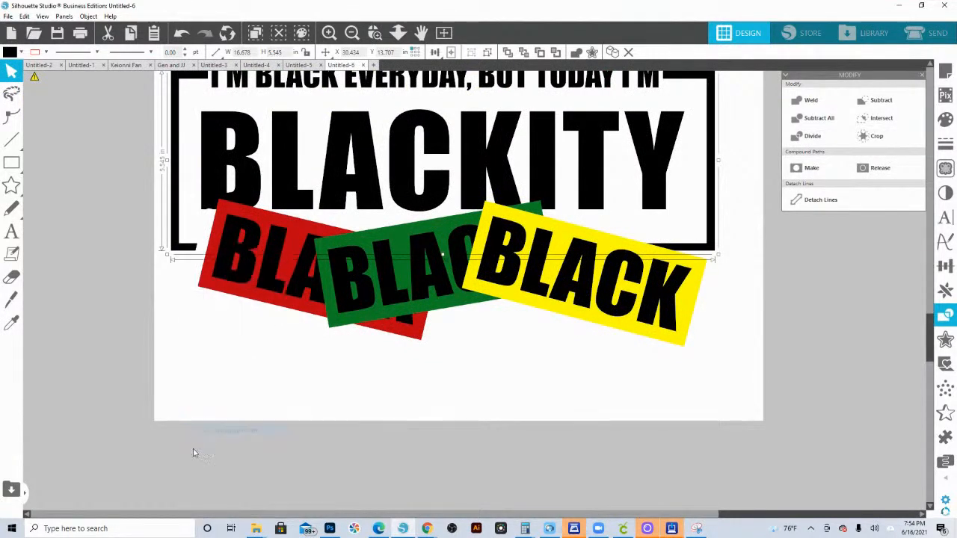
double_click(191, 252)
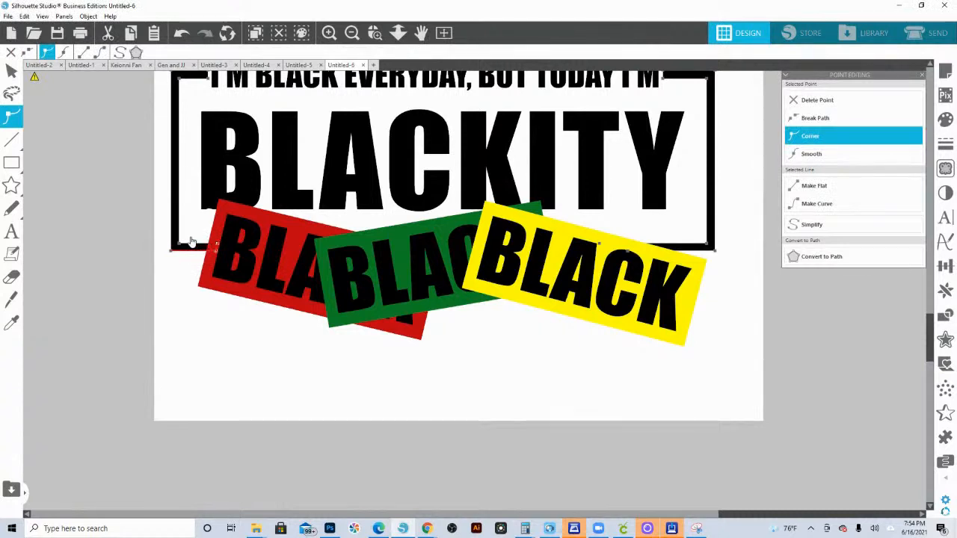
Create a 0.125 in rounded-corner offset around the three "BLACK" banners
left_click(695, 278)
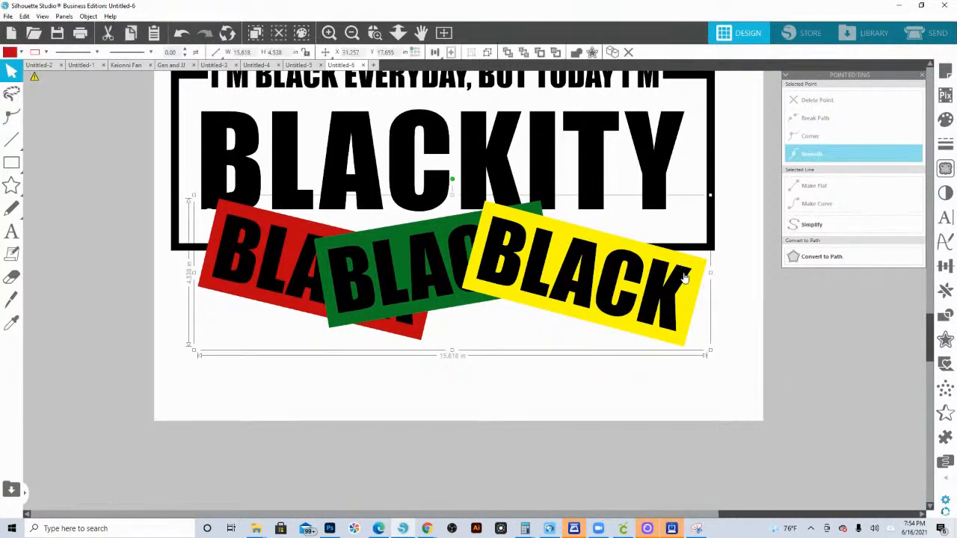
left_click(945, 336)
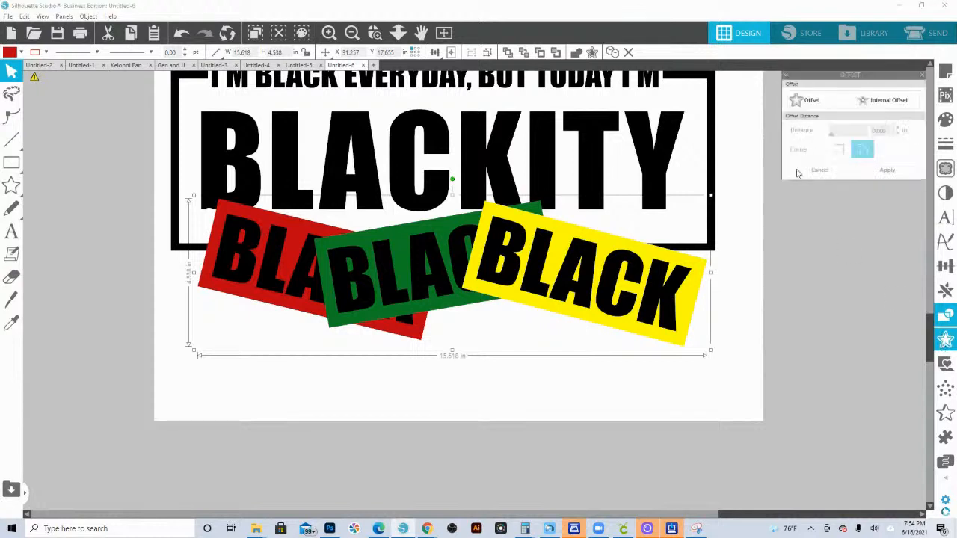
left_click(805, 102)
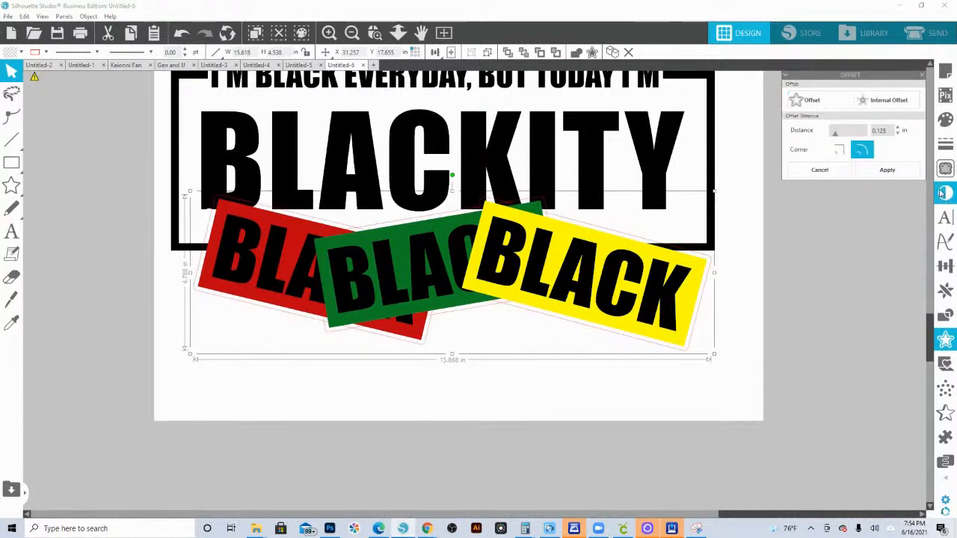
Subtract the banner offset from the black frame and group the resulting frame pieces
left_click(714, 254)
left_click(712, 247, "shift")
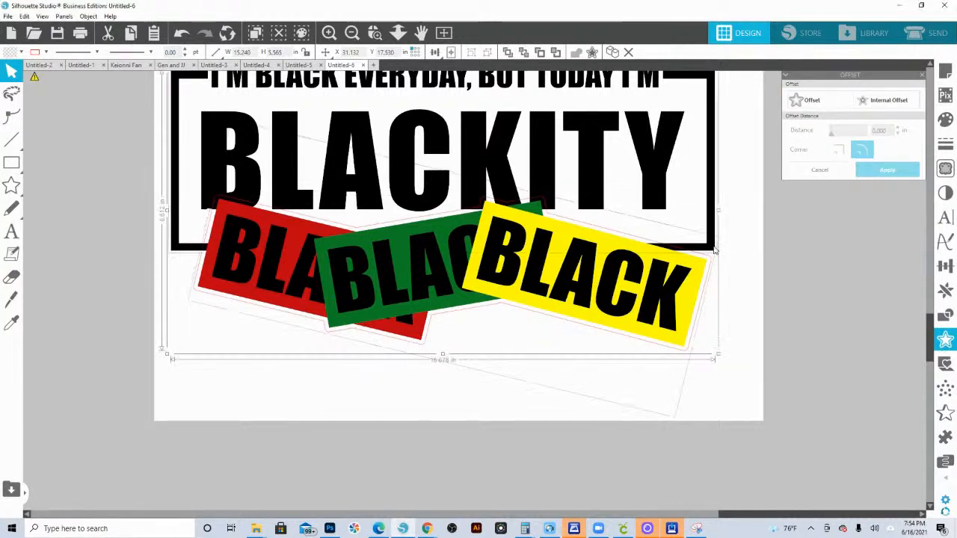
left_click(945, 316)
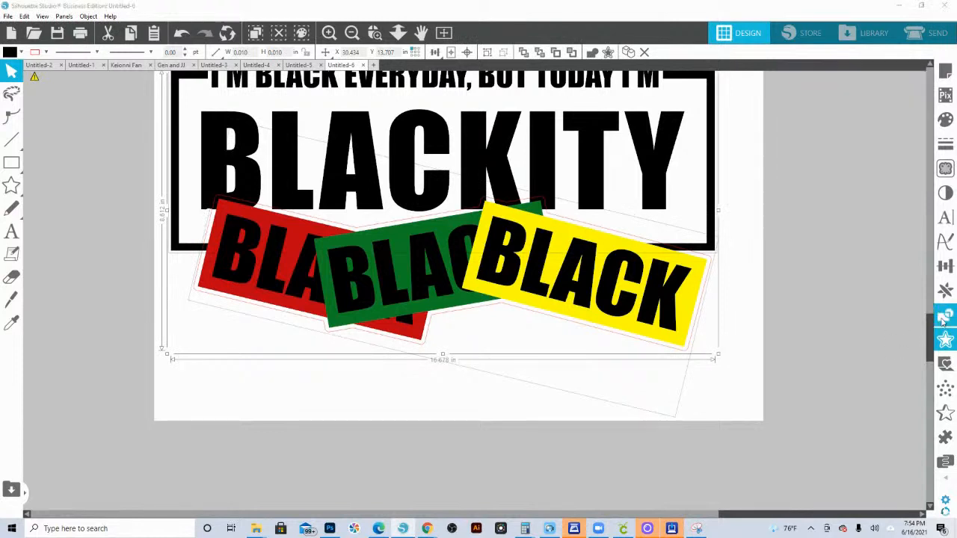
left_click(876, 102)
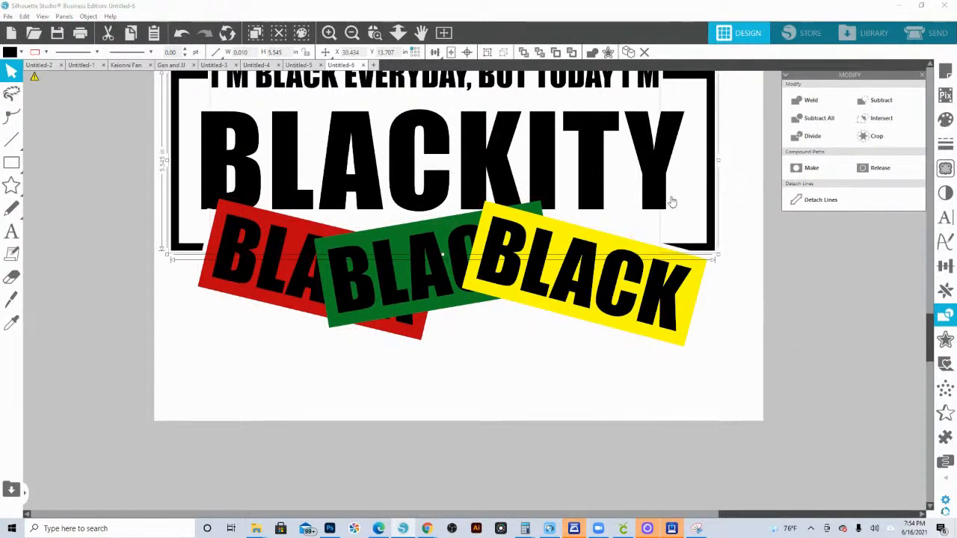
right_click(706, 224)
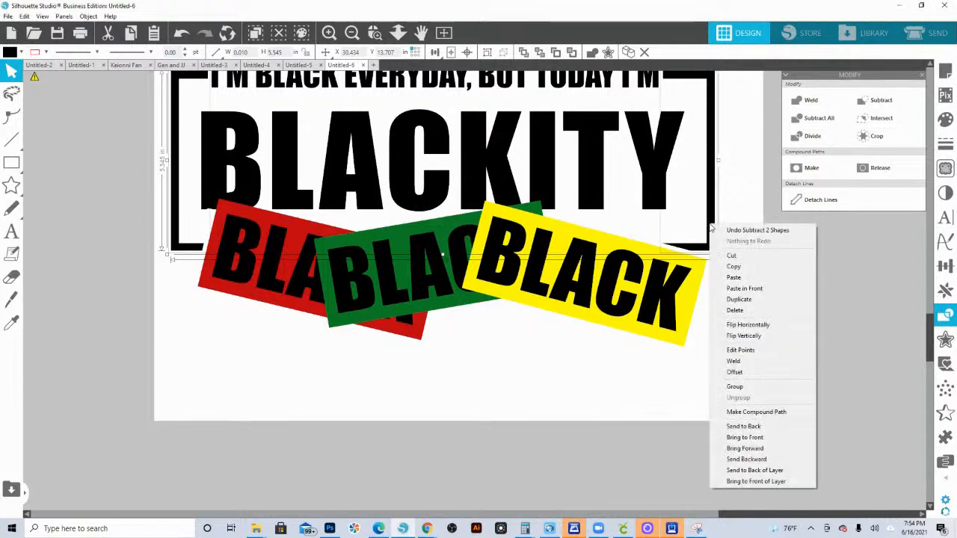
left_click(748, 386)
left_click(826, 318)
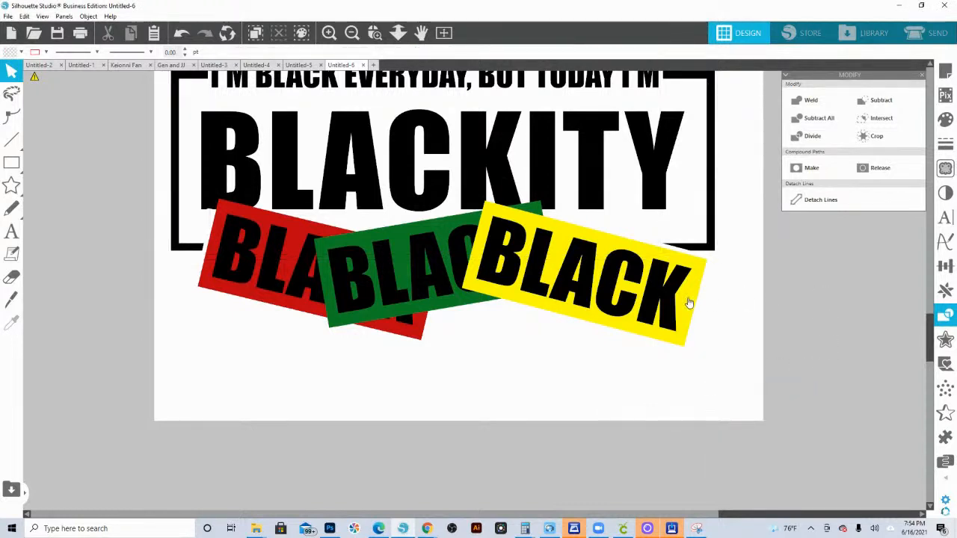
left_click(209, 195)
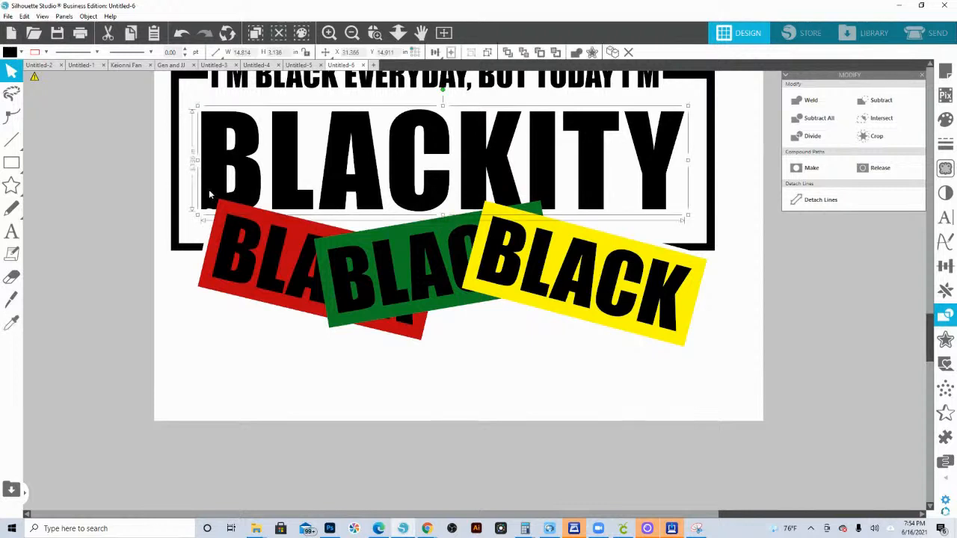
key("i")
left_click(209, 194)
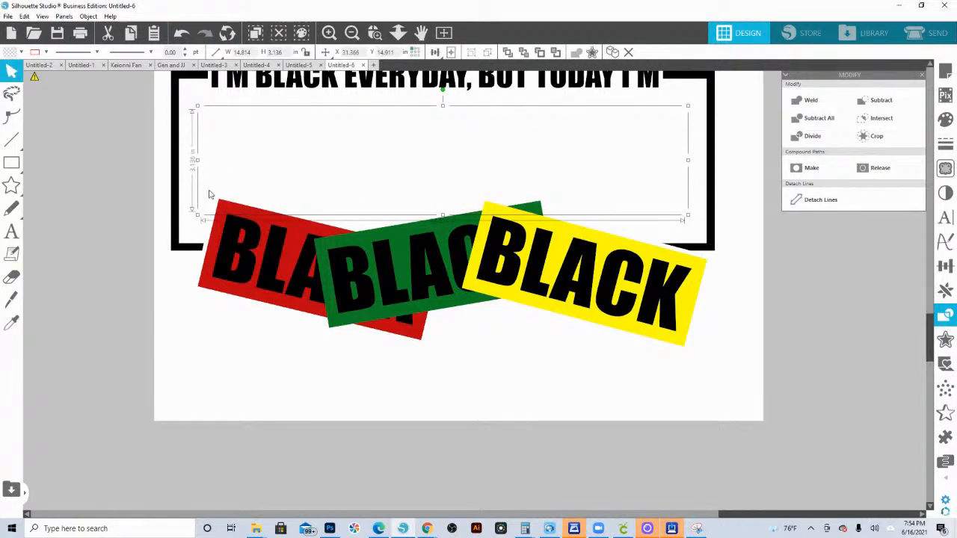
key("i")
left_click(180, 196)
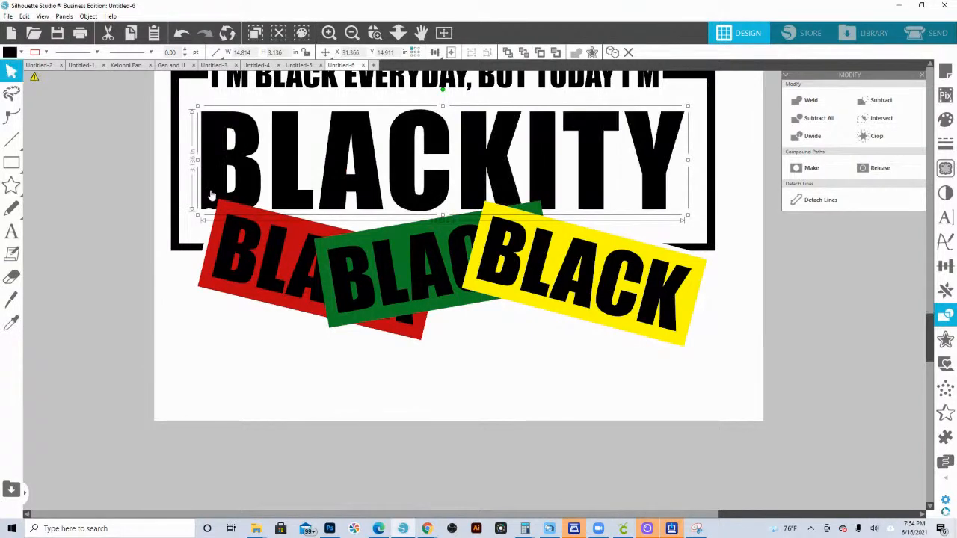
Clean up the lower-left corner of the B in "BLACKITY" by deleting its stray edit point
double_click(214, 193)
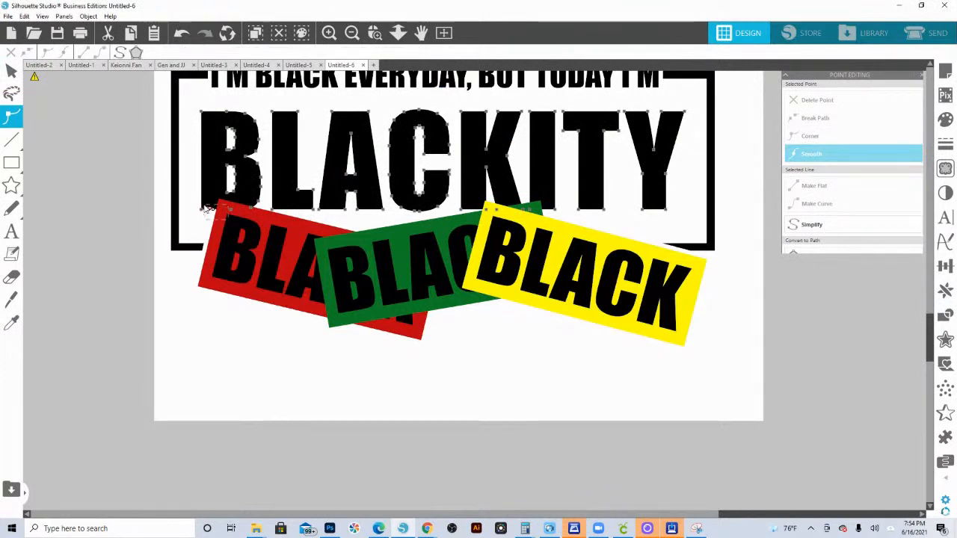
left_click(205, 209)
left_click(804, 100)
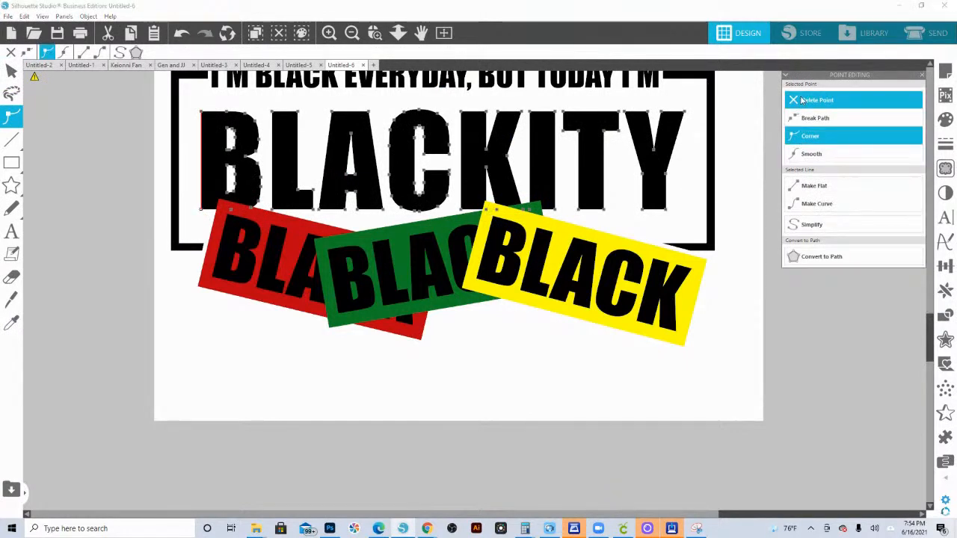
left_click(858, 354)
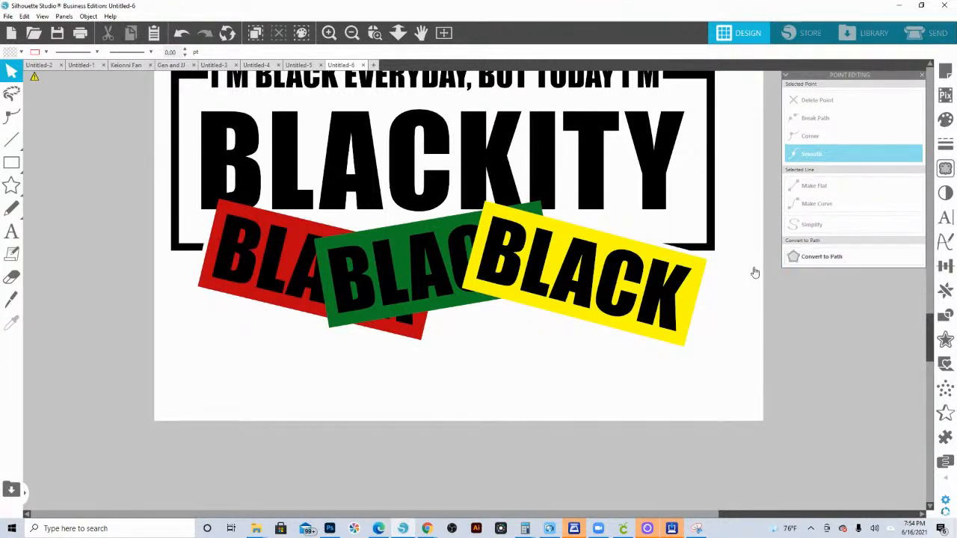
Shift the white background rectangle slightly to the left behind the finished design
key("ctrl+a")
scroll(754, 271, "up", 2)
scroll(759, 268, "up", 3)
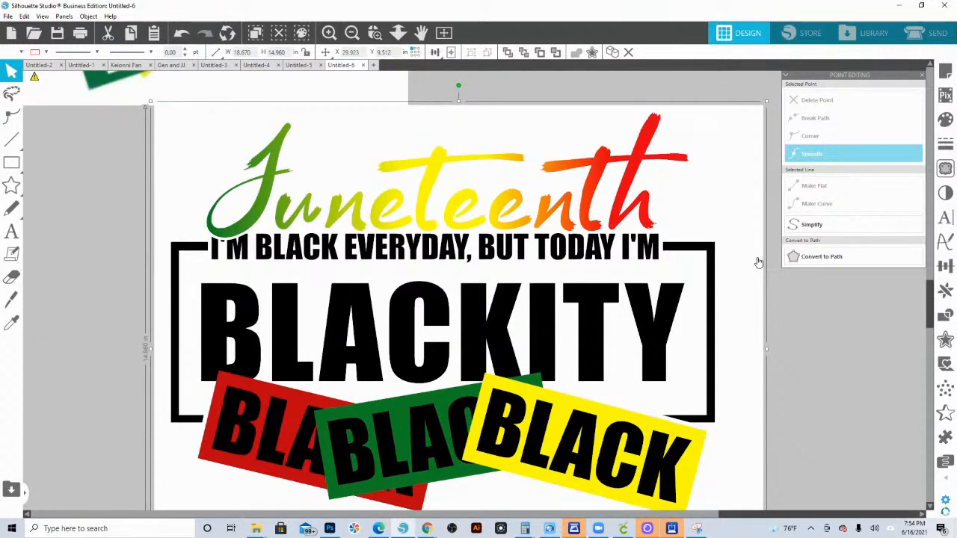
left_click_drag(750, 260, 744, 260)
left_click(825, 344)
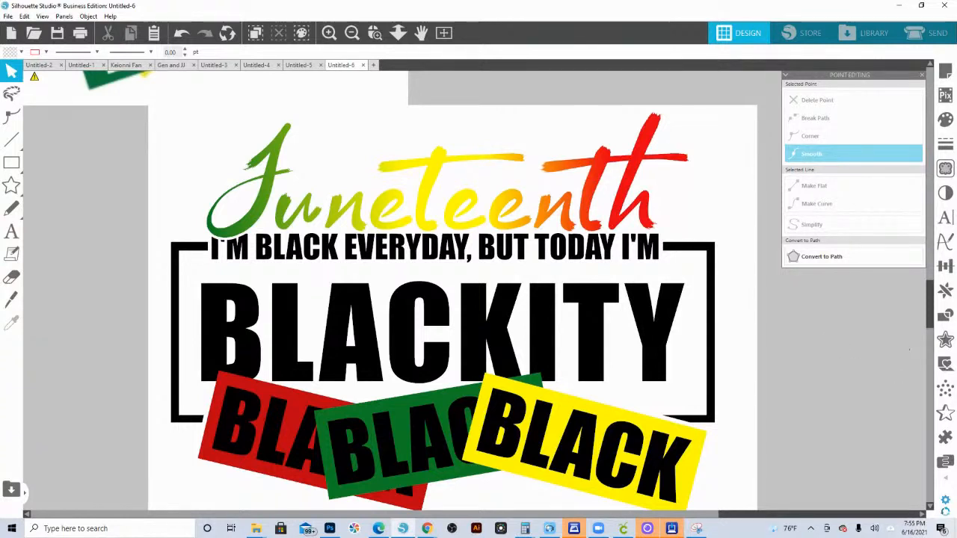
key("alt+Tab")
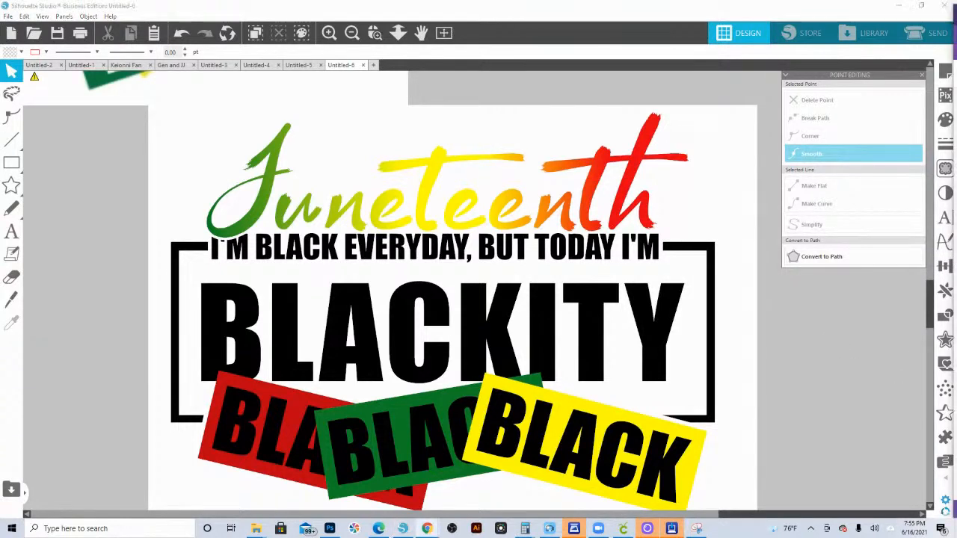